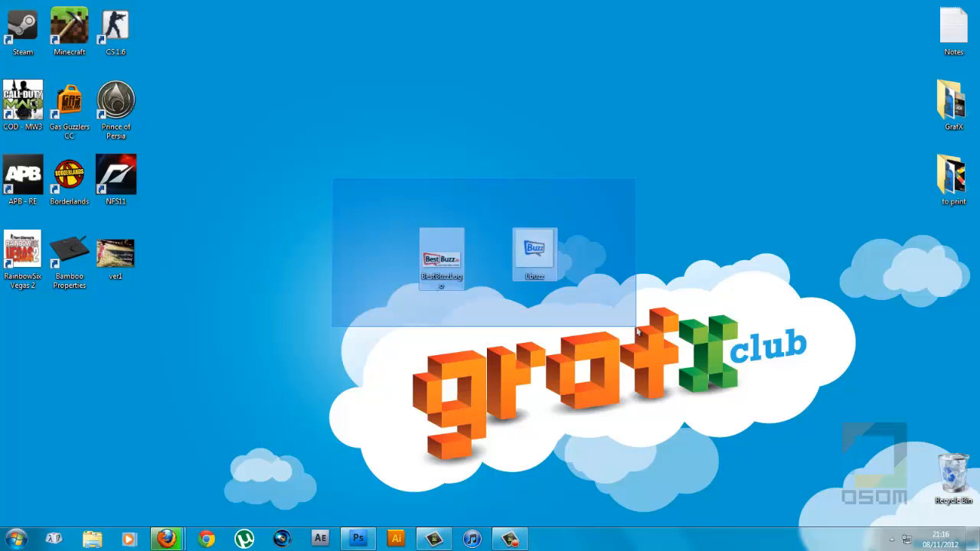
pyautogui.moveTo(637, 331); pyautogui.dragTo(636, 329)
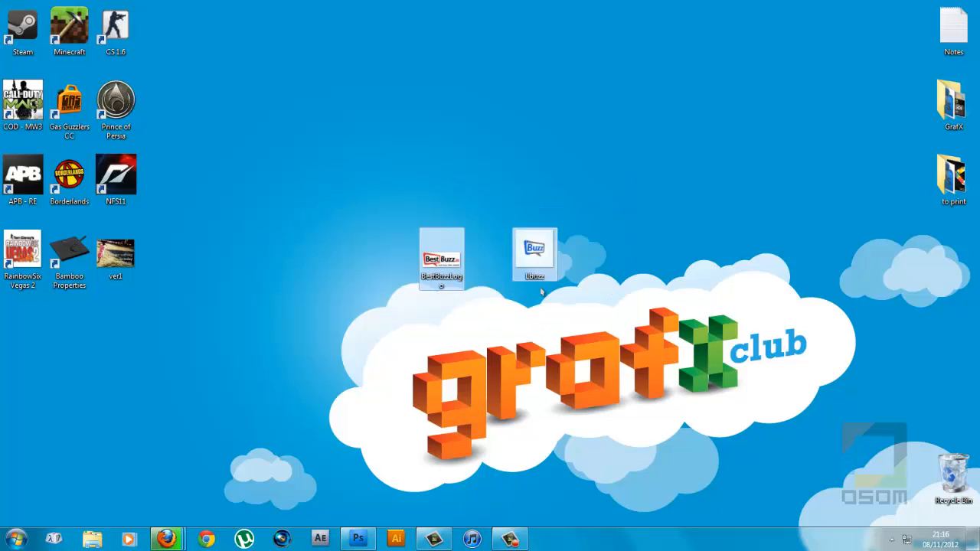
pyautogui.moveTo(335, 180); pyautogui.dragTo(650, 313)
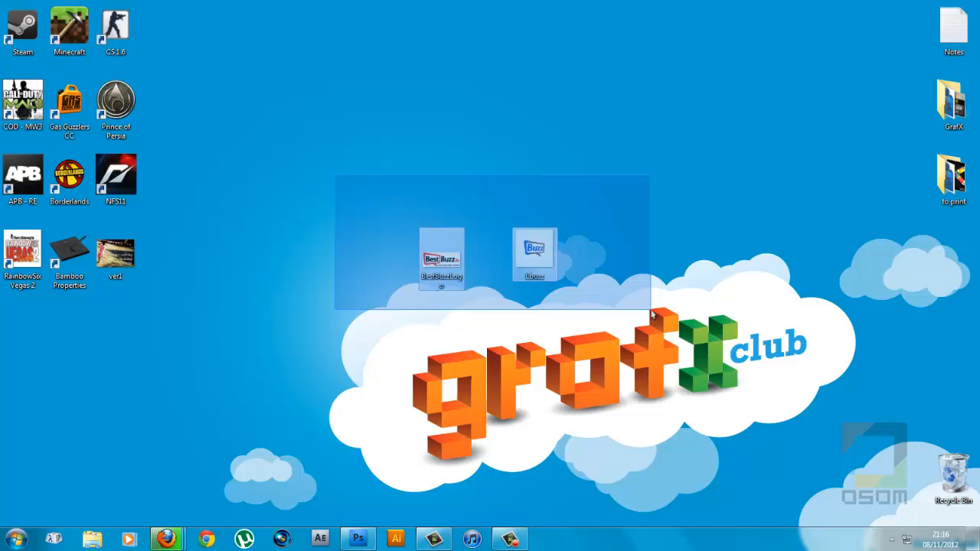
pyautogui.moveTo(650, 312); pyautogui.dragTo(406, 178)
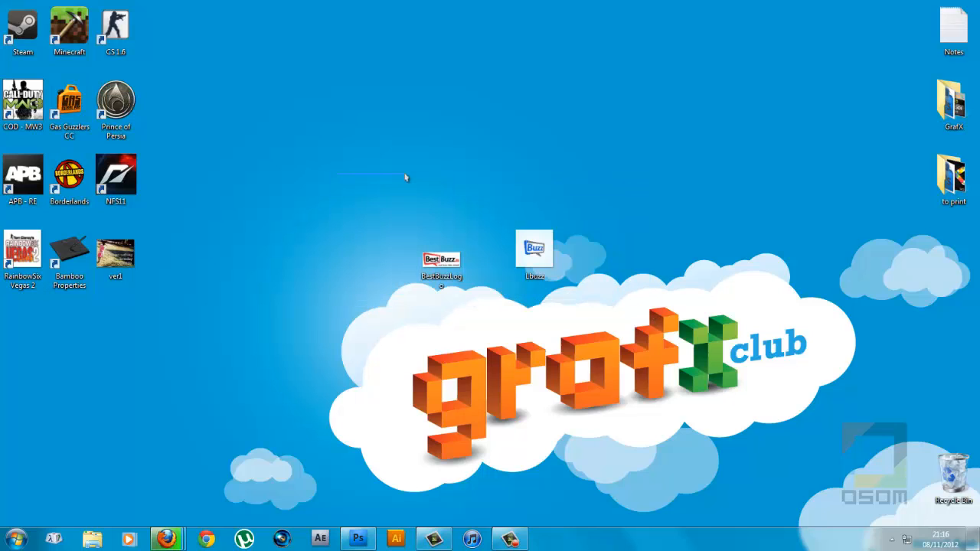
pyautogui.moveTo(283, 158); pyautogui.dragTo(659, 315)
pyautogui.click(584, 307)
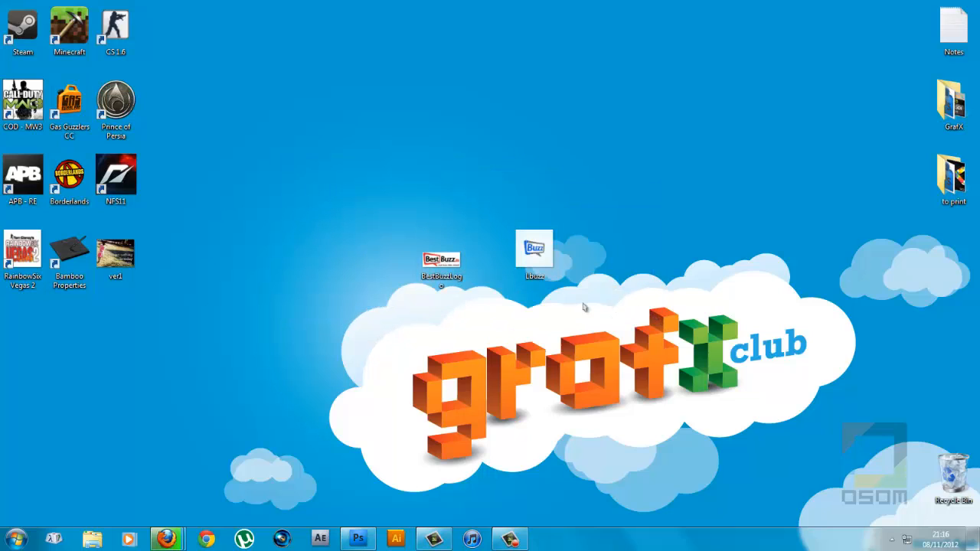
# - View the BestBuzzLogo and Lbuzz images from the desktop one after the other, closing each preview
pyautogui.doubleClick(458, 275)
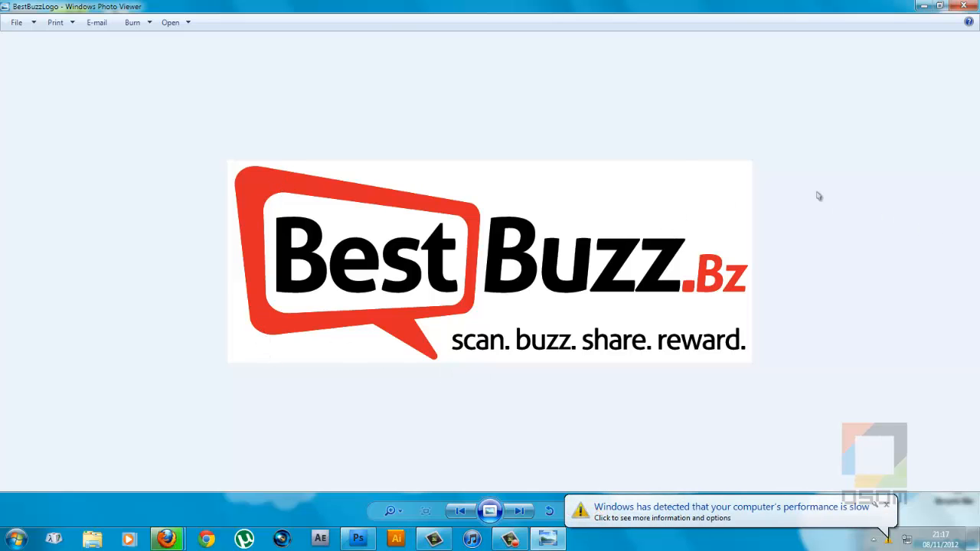
pyautogui.click(964, 5)
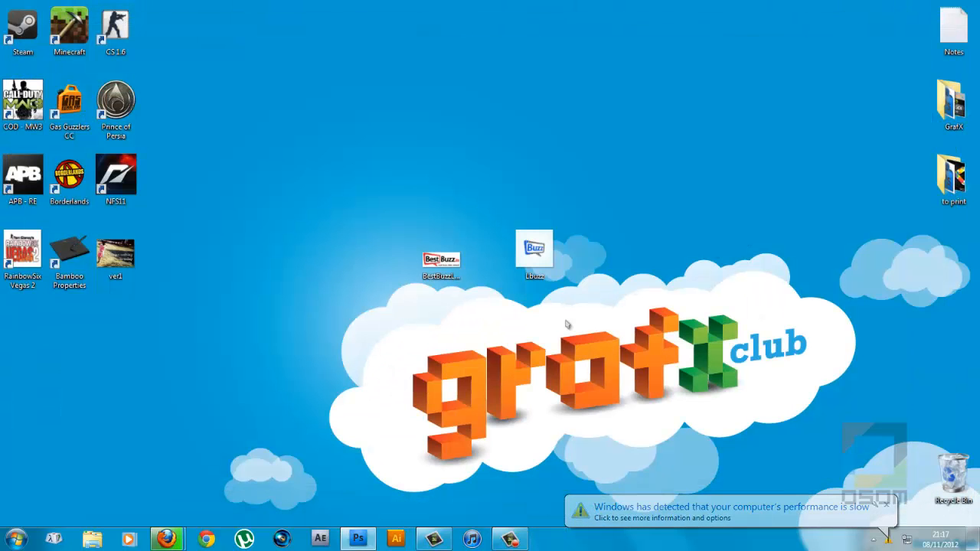
pyautogui.doubleClick(534, 248)
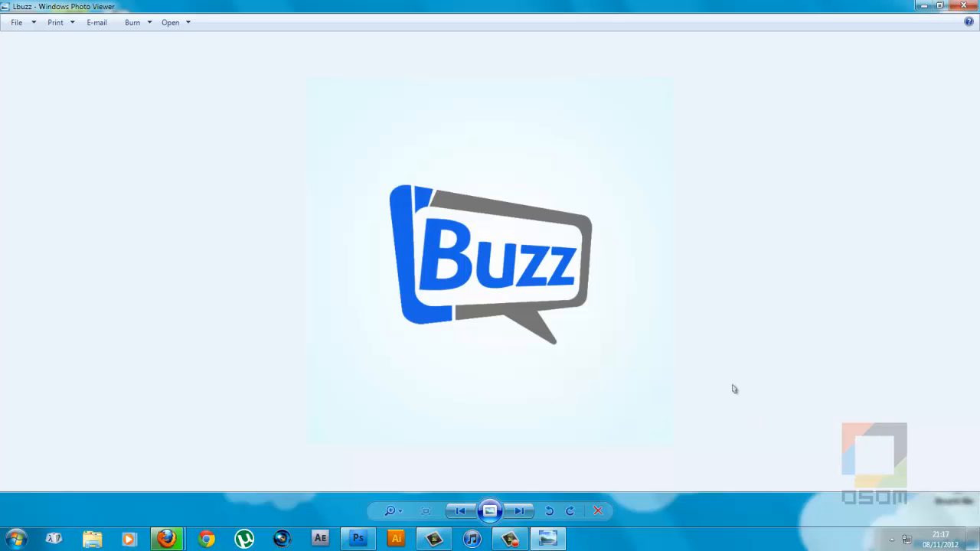
pyautogui.click(963, 6)
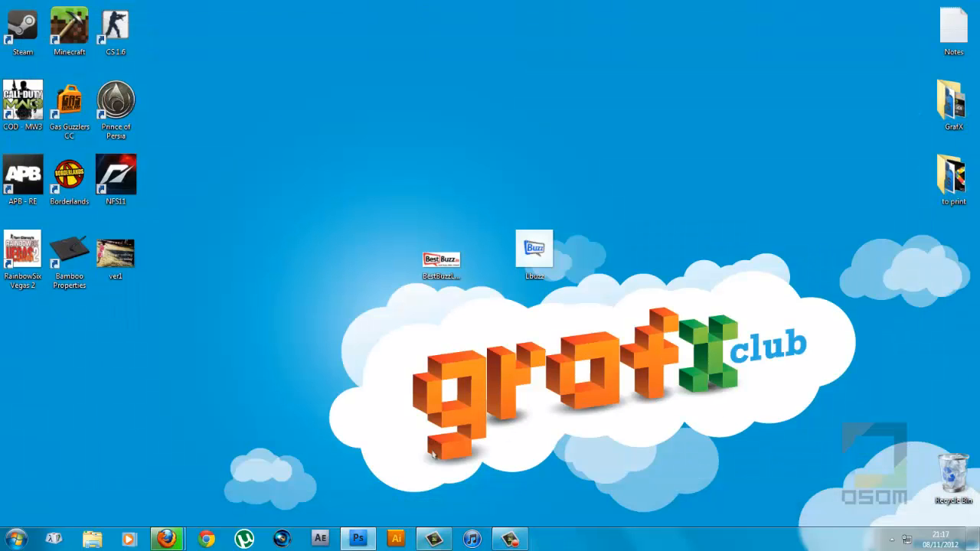
# - Switch to Photoshop and create a new 800 x 800 pixel RGB document at 72 pixels/inch with a white background
pyautogui.click(359, 538)
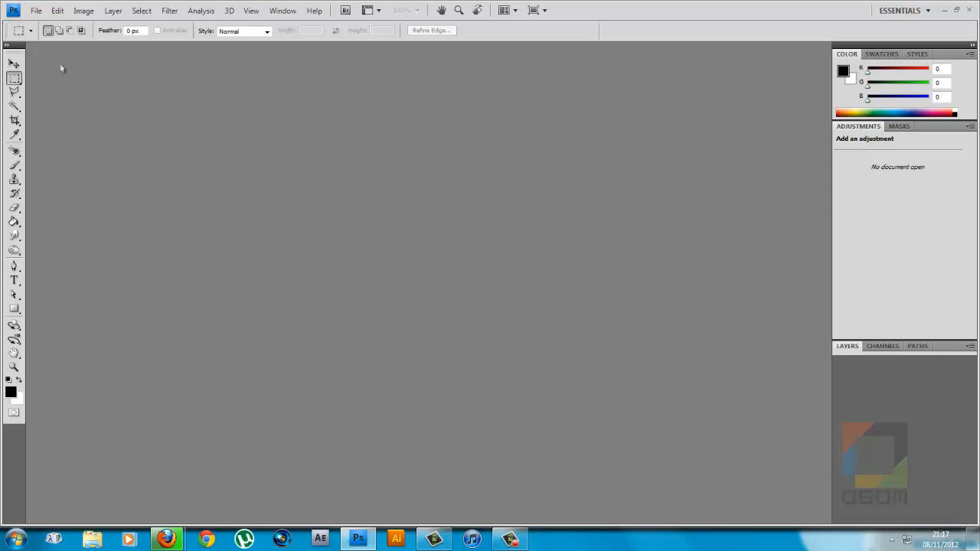
pyautogui.click(36, 11)
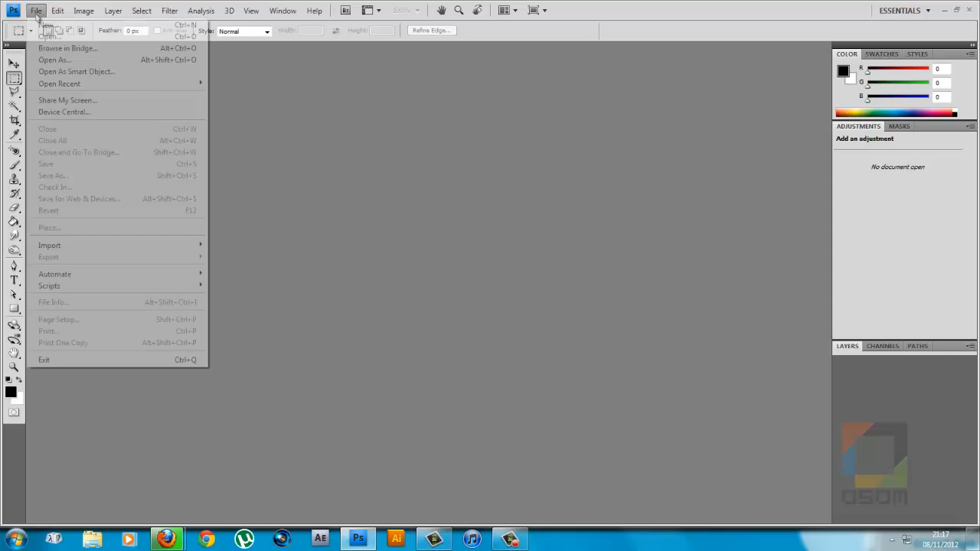
pyautogui.click(76, 26)
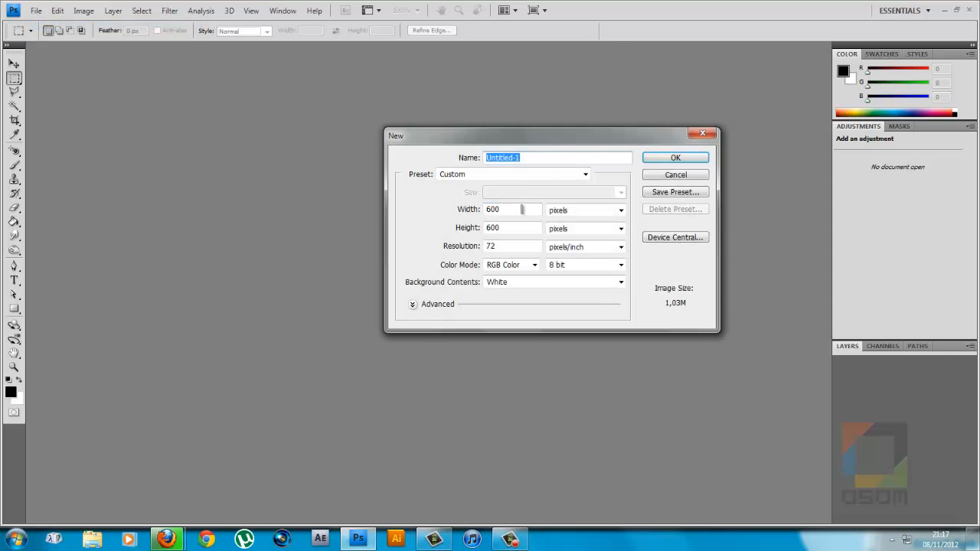
pyautogui.moveTo(534, 140); pyautogui.dragTo(432, 163)
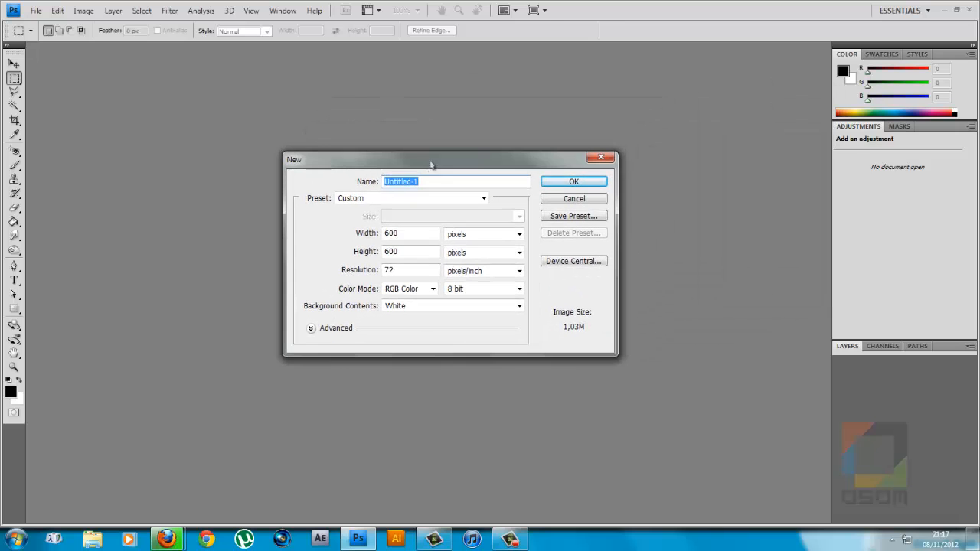
pyautogui.doubleClick(413, 233)
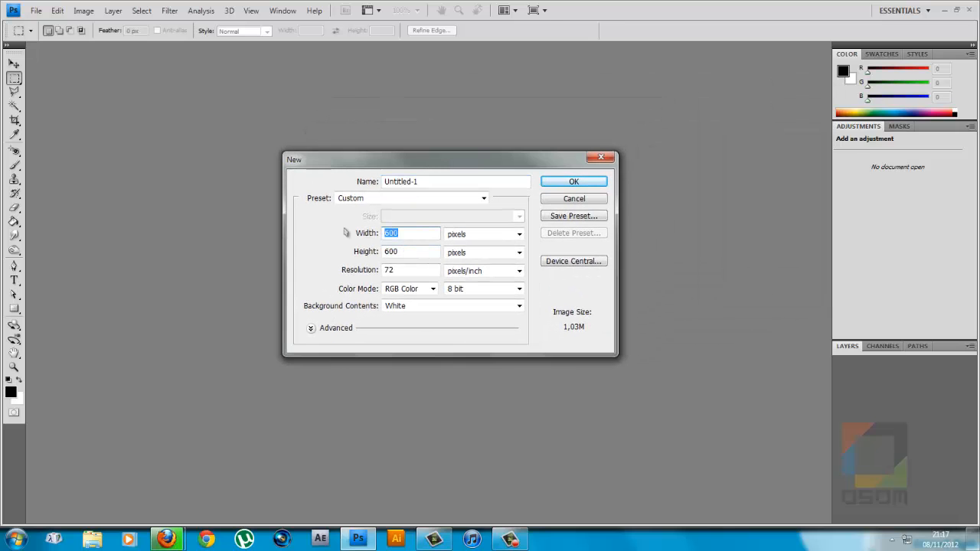
pyautogui.write('800')
pyautogui.press('Tab')
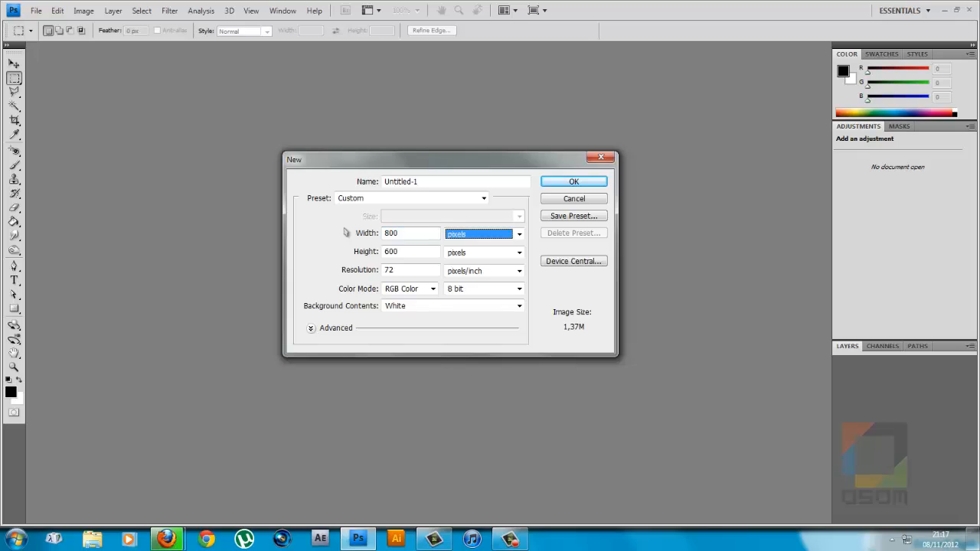
pyautogui.press('Tab')
pyautogui.write('800')
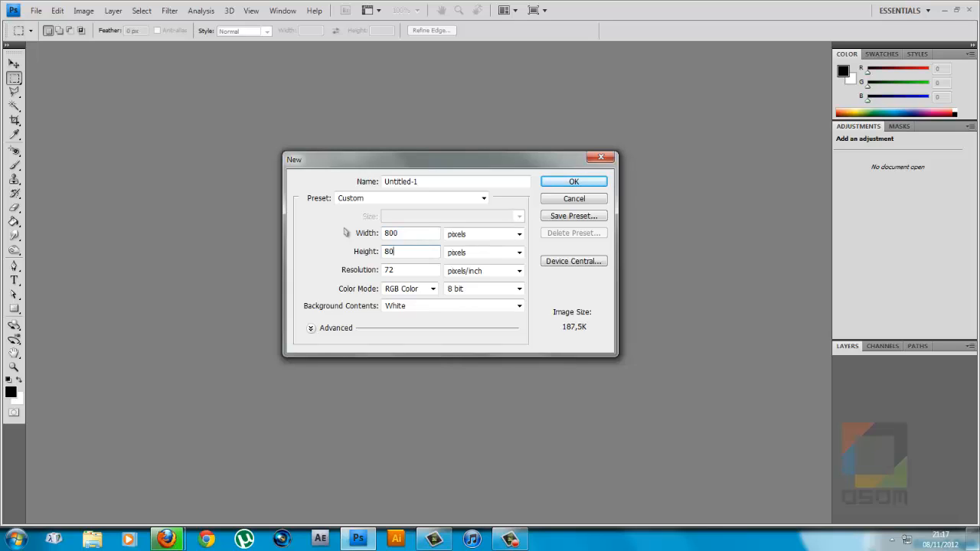
pyautogui.click(591, 187)
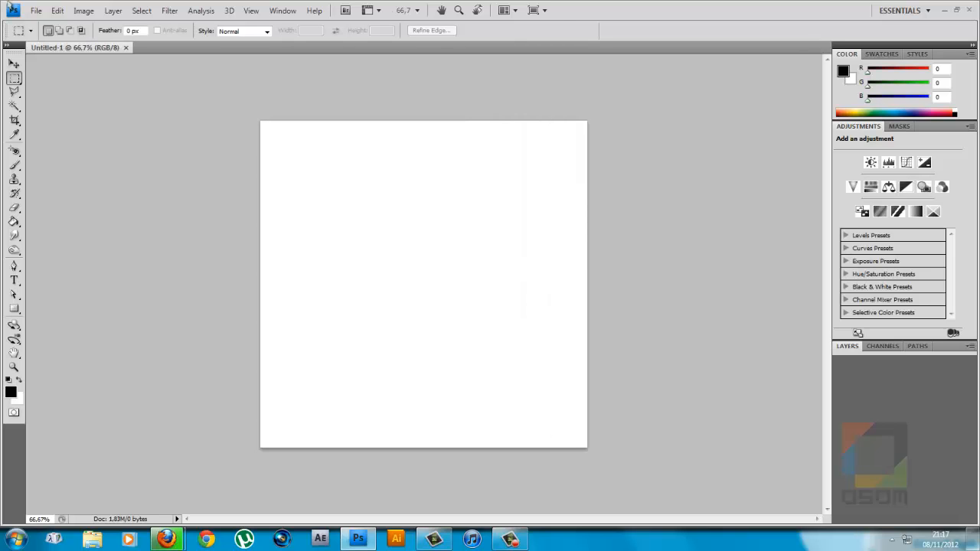
# - Open the BestBuzzLogo image from the desktop in Photoshop as a separate document
pyautogui.click(13, 65)
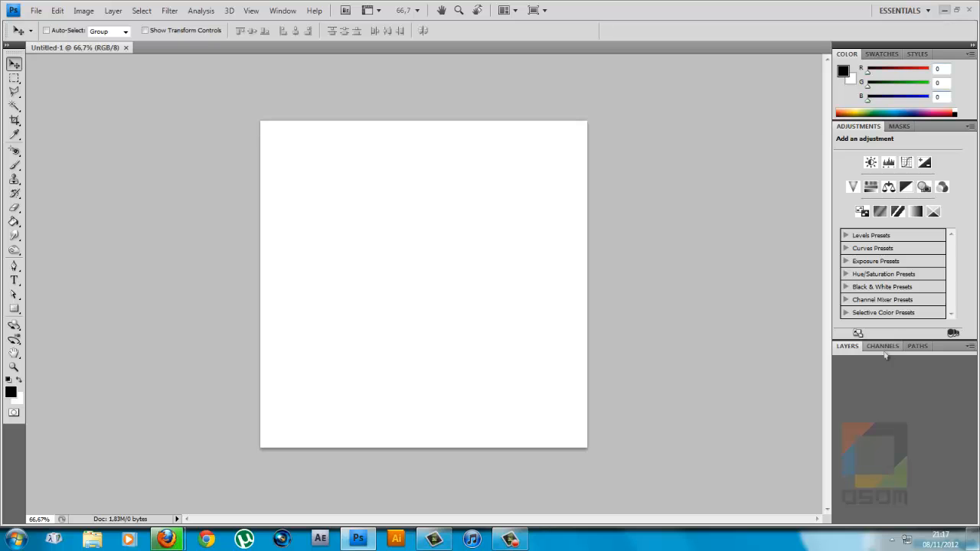
pyautogui.click(945, 10)
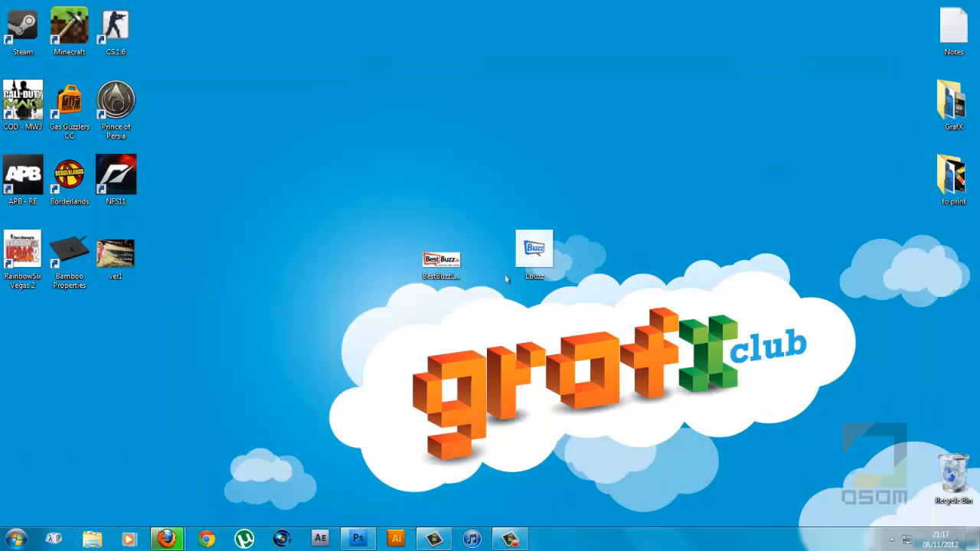
pyautogui.moveTo(453, 263)
pyautogui.mouseDown()
pyautogui.moveTo(357, 537)
pyautogui.moveTo(458, 264)
pyautogui.mouseUp()
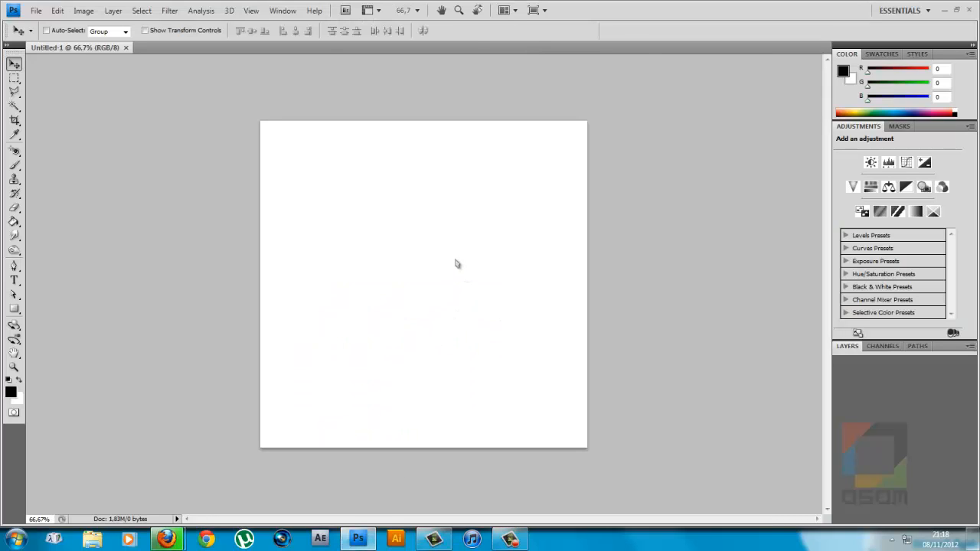
# - Return to the blank Untitled-1 document and add a new empty layer above the background
pyautogui.click(107, 50)
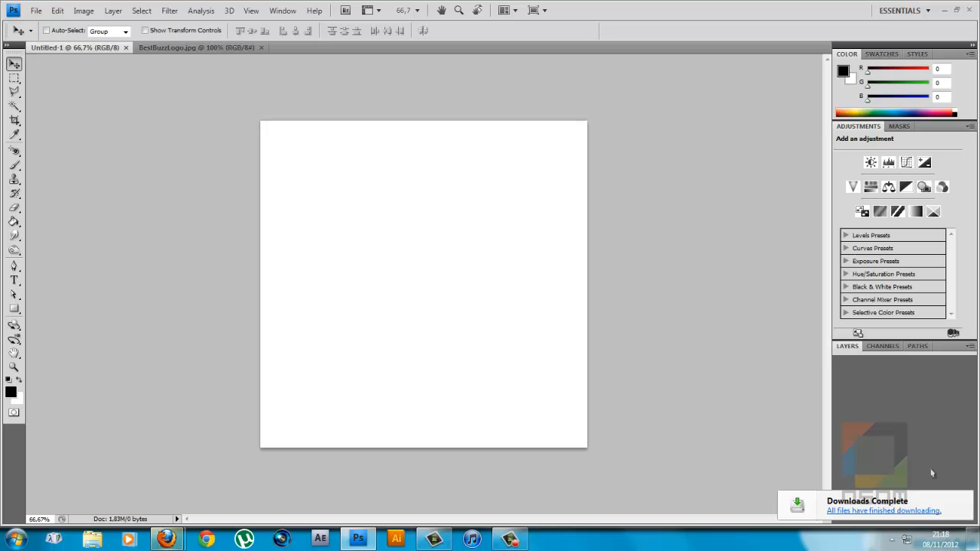
pyautogui.click(849, 350)
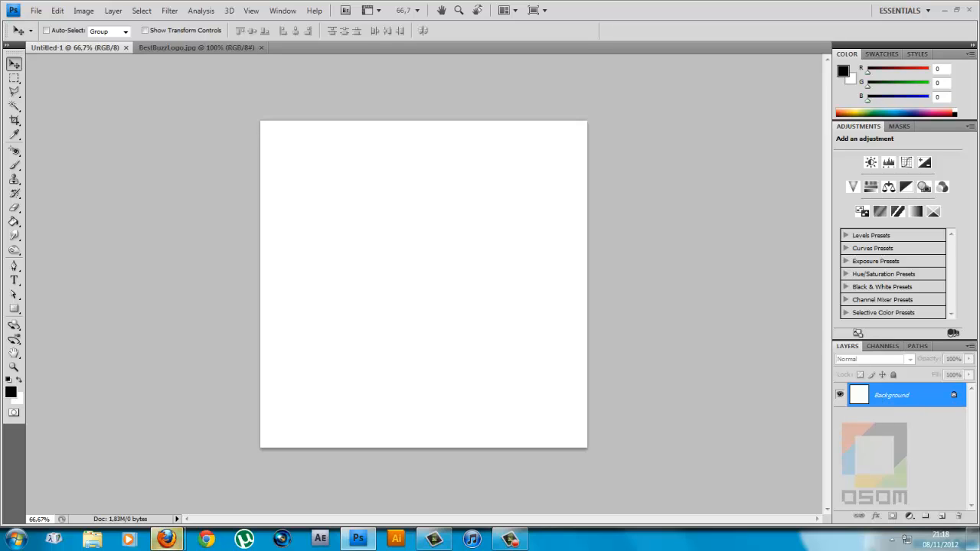
pyautogui.click(941, 518)
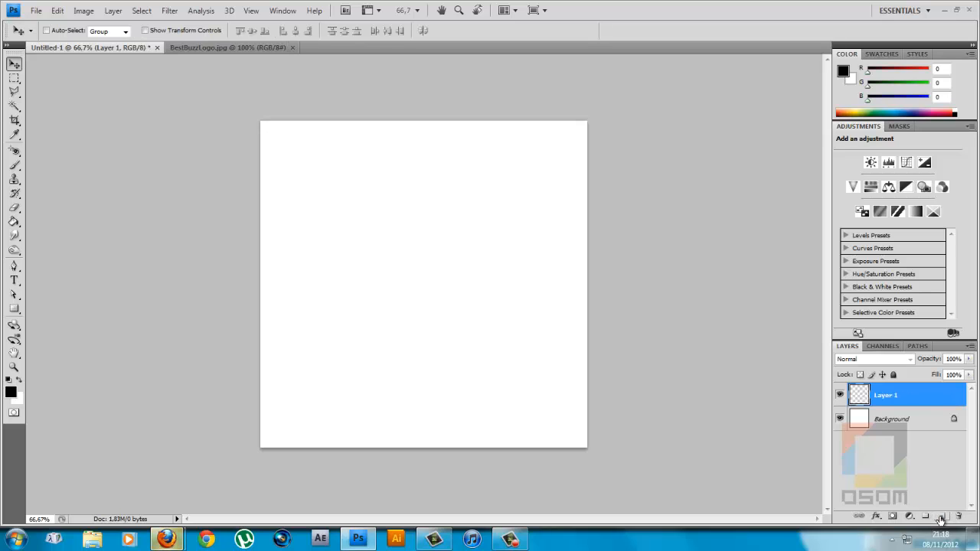
# - Copy the BestBuzz logo into Untitled-1 and position it with the speech bubble against the canvas's left edge
pyautogui.click(219, 48)
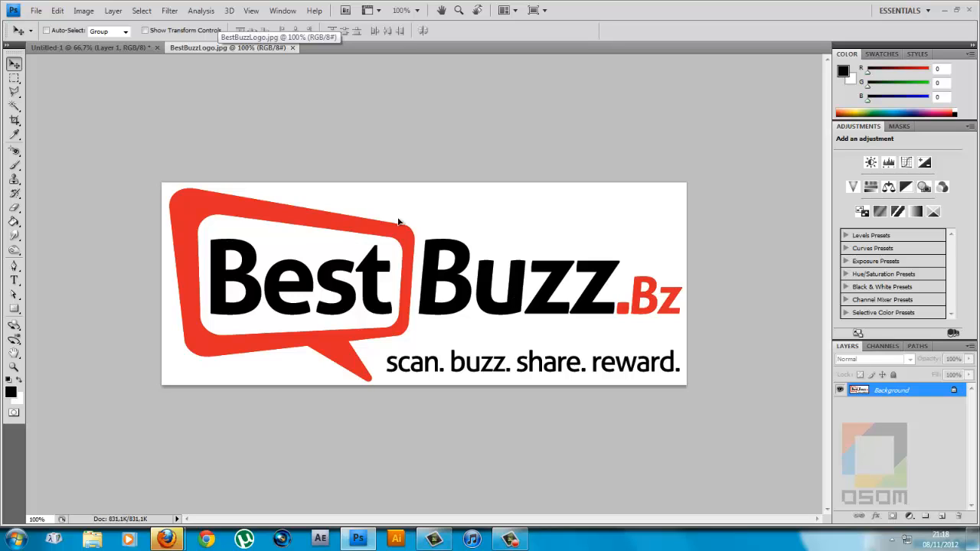
pyautogui.click(118, 48)
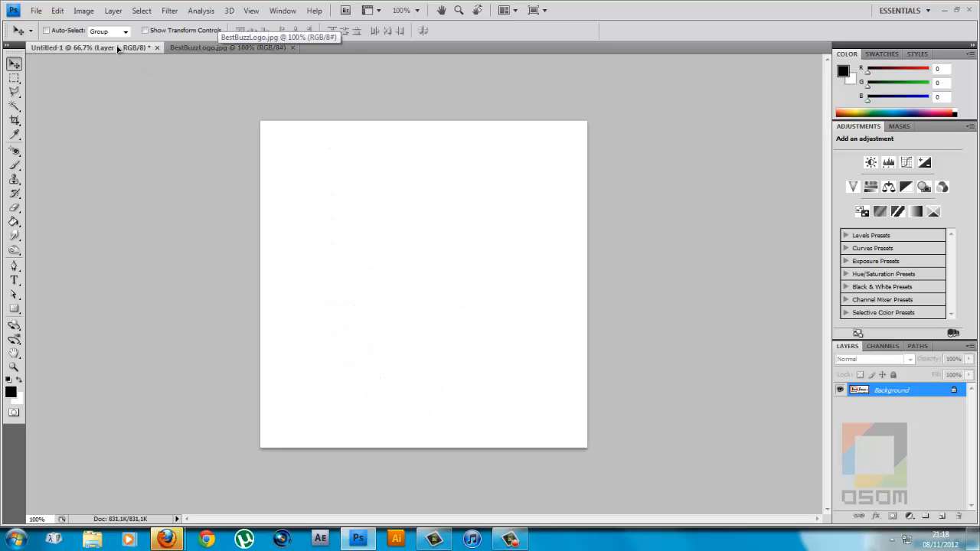
pyautogui.hotkey('ctrl', 'v')
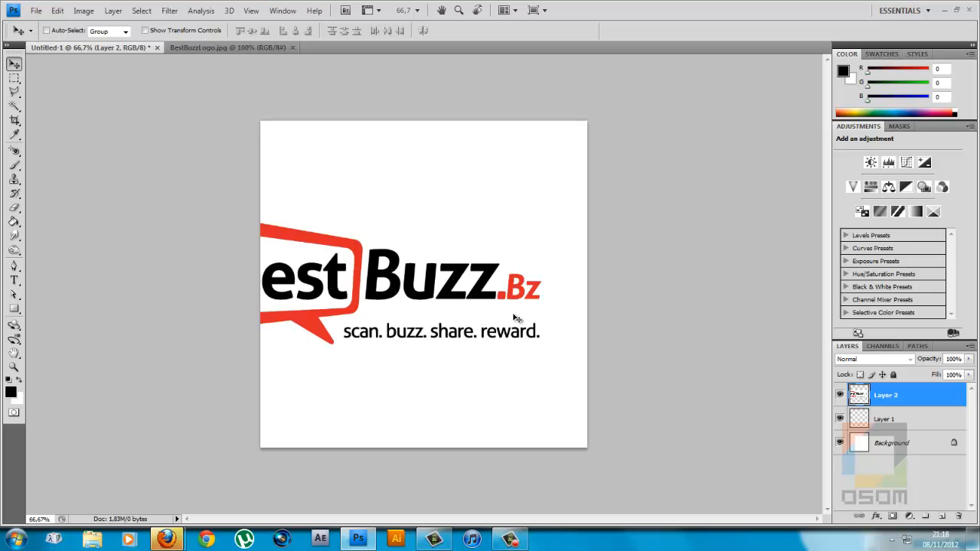
pyautogui.moveTo(389, 282); pyautogui.dragTo(455, 275)
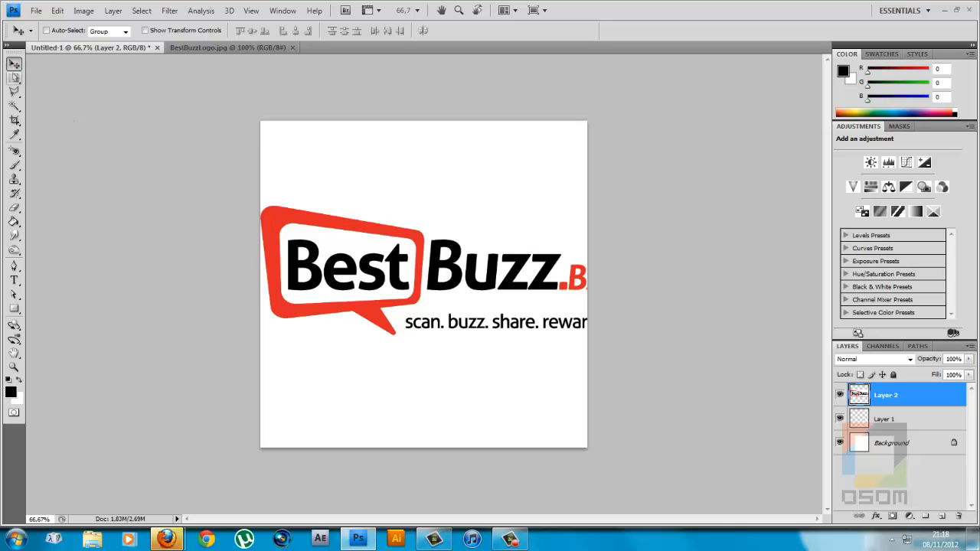
pyautogui.moveTo(482, 291); pyautogui.dragTo(465, 277)
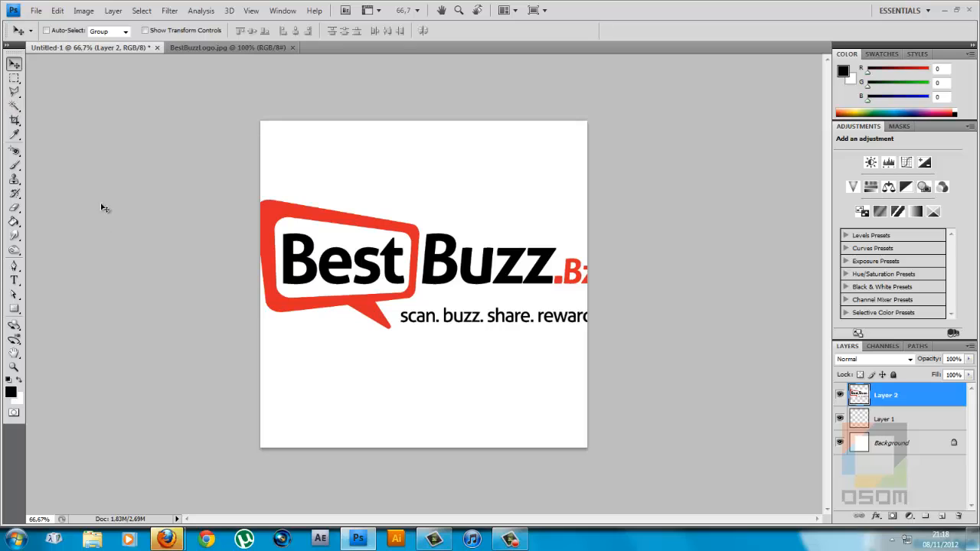
# - Erase the word "Best" from inside the red speech bubble using rectangular selections, and clear the selection
pyautogui.click(14, 79)
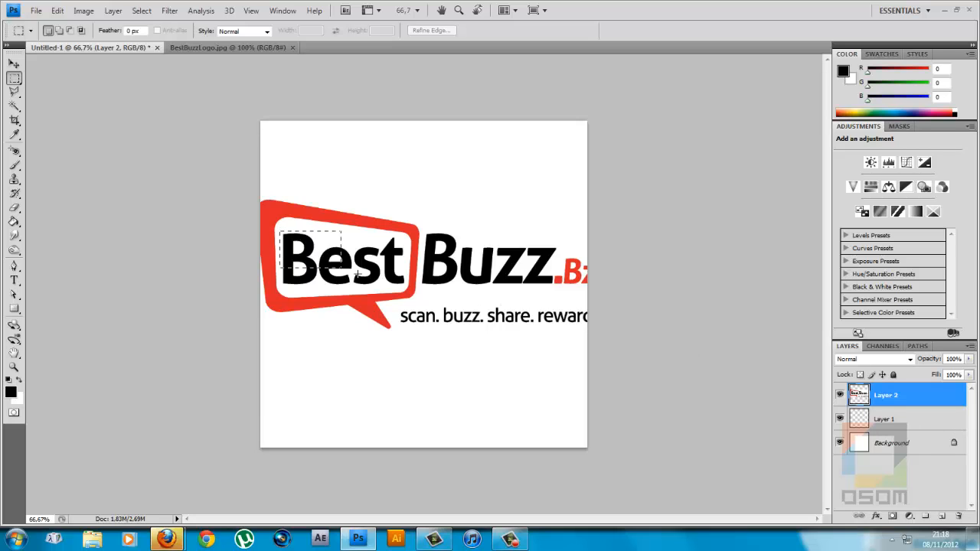
pyautogui.moveTo(378, 286); pyautogui.dragTo(379, 291)
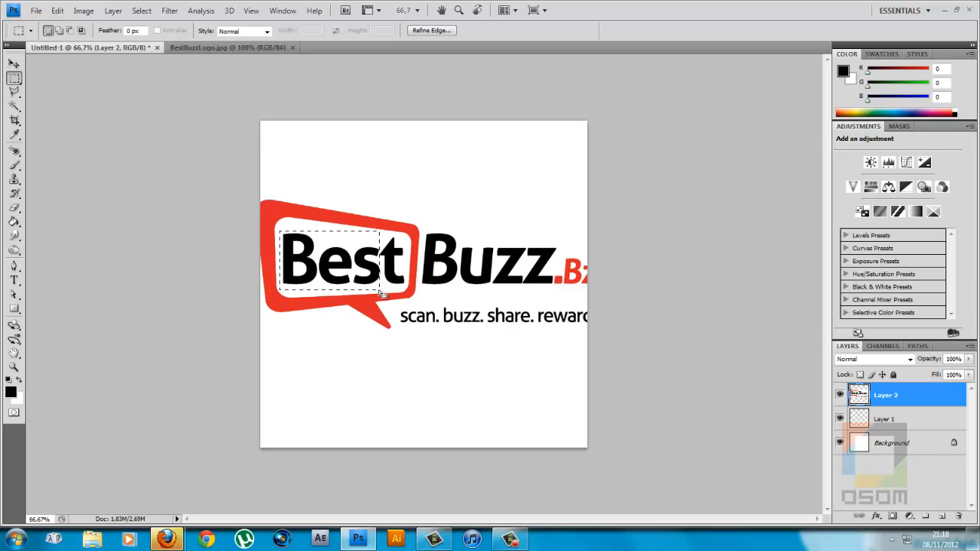
pyautogui.press('Delete')
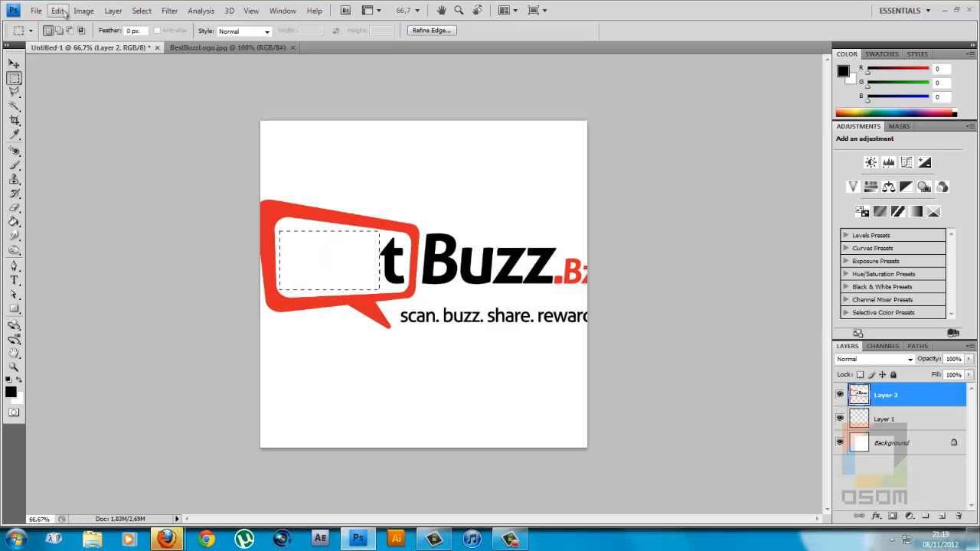
pyautogui.click(148, 17)
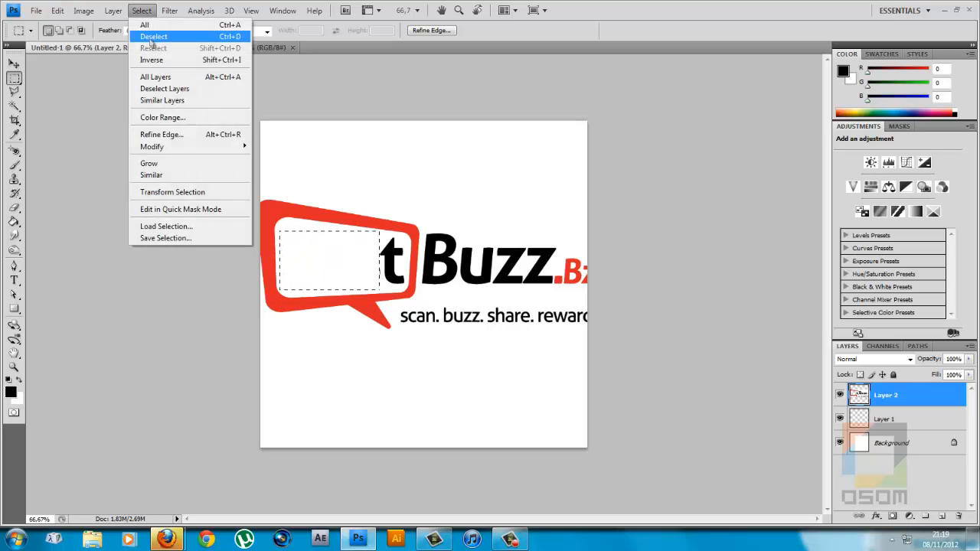
pyautogui.click(152, 37)
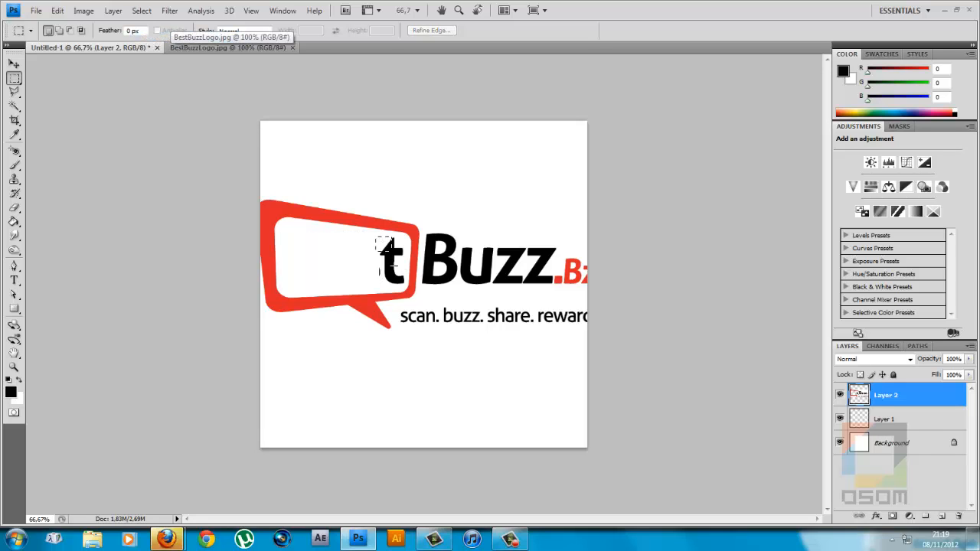
pyautogui.moveTo(406, 290); pyautogui.dragTo(407, 286)
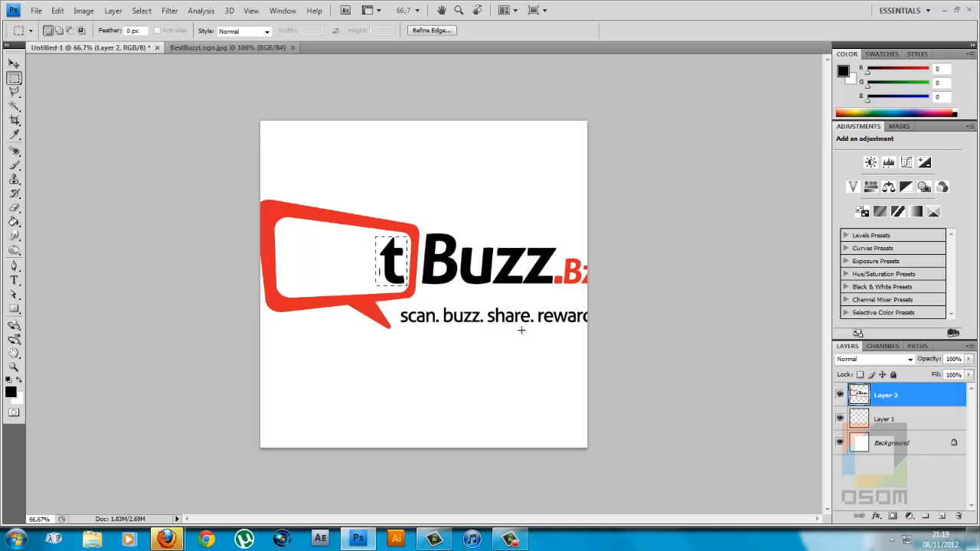
pyautogui.press('Delete')
pyautogui.hotkey('ctrl', 'd')
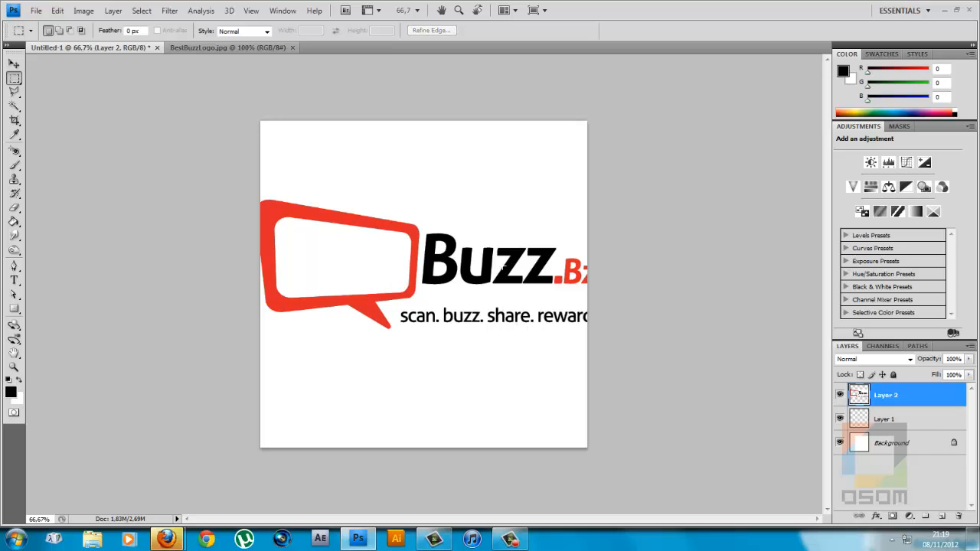
pyautogui.click(14, 64)
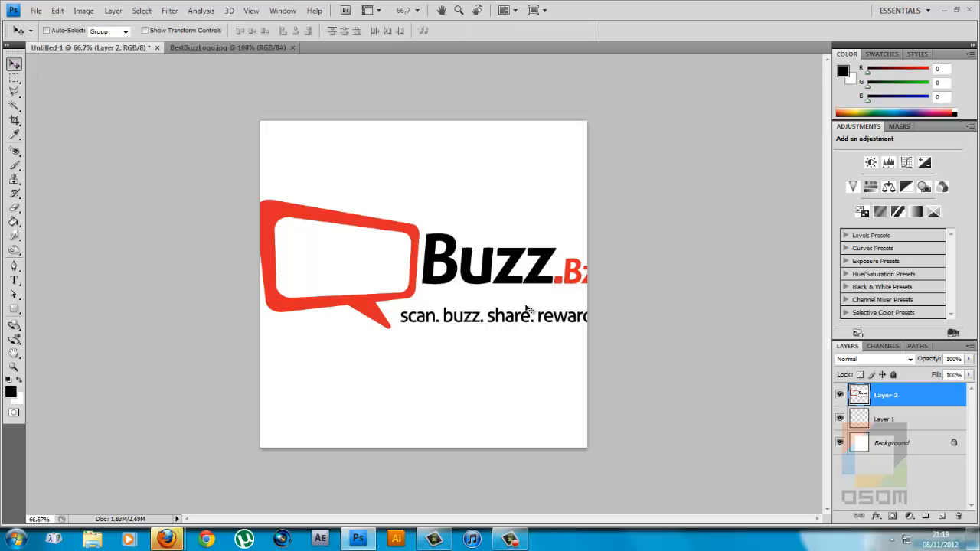
# - Shift the logo left and erase the red ".Bz" and the "scan. buzz. share. reward." tagline using rectangular selections
pyautogui.moveTo(557, 280); pyautogui.dragTo(476, 275)
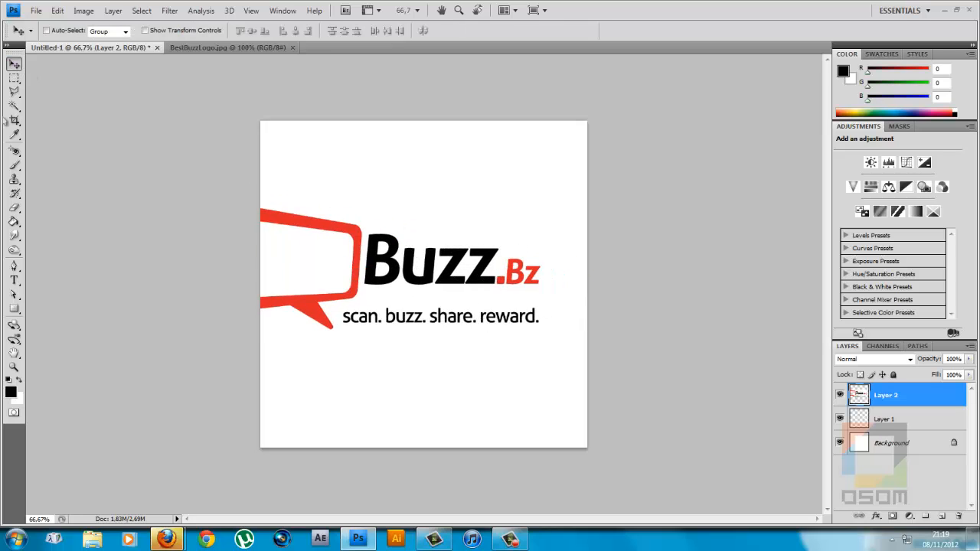
pyautogui.click(13, 77)
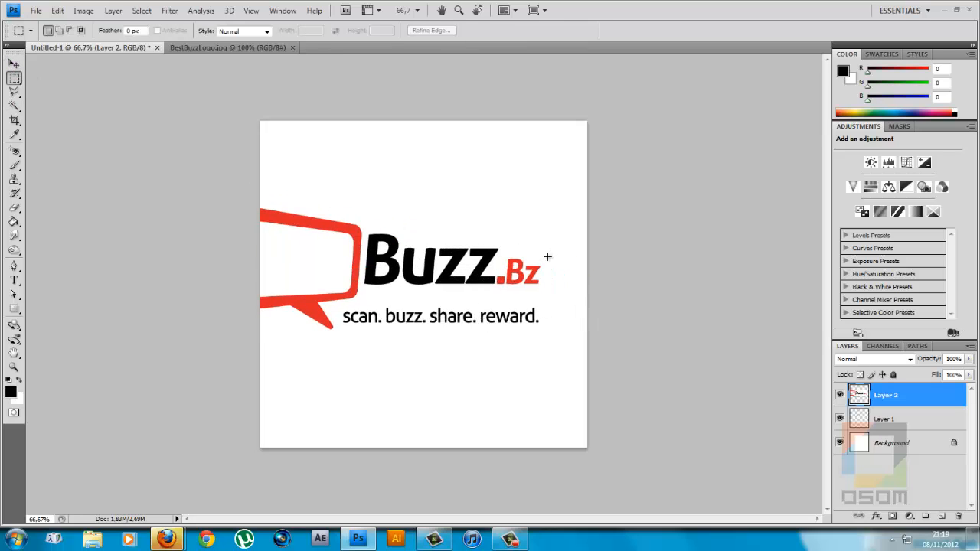
pyautogui.moveTo(548, 257); pyautogui.dragTo(505, 284)
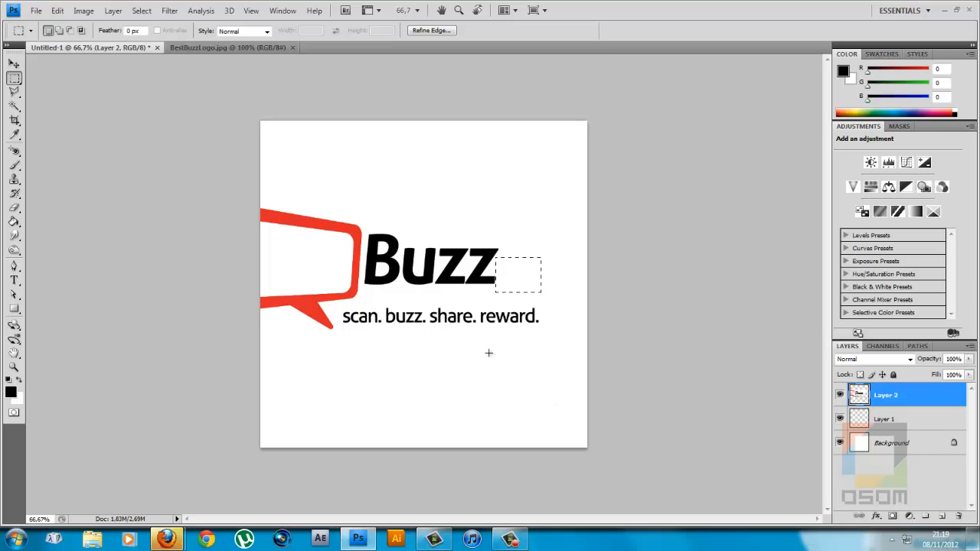
pyautogui.moveTo(340, 309); pyautogui.dragTo(549, 342)
pyautogui.press('Delete')
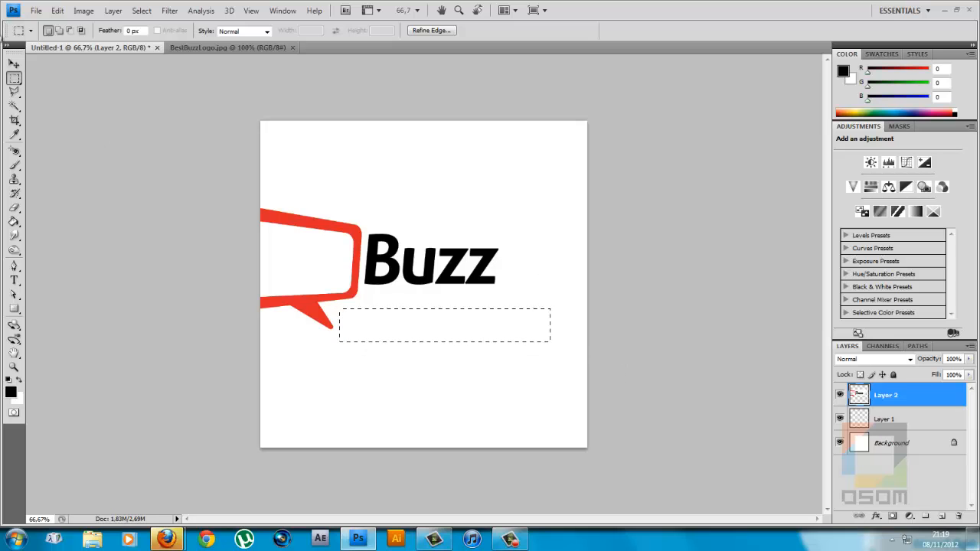
# - Clear the selection and move the logo so the whole speech bubble and "Buzz" fit on the canvas
pyautogui.press('v')
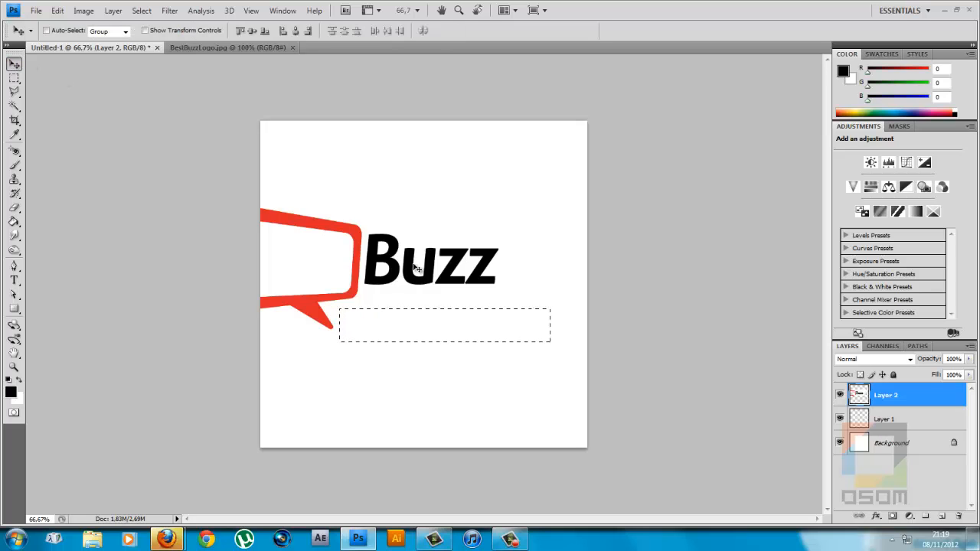
pyautogui.hotkey('ctrl', 'd')
pyautogui.moveTo(378, 274); pyautogui.dragTo(452, 294)
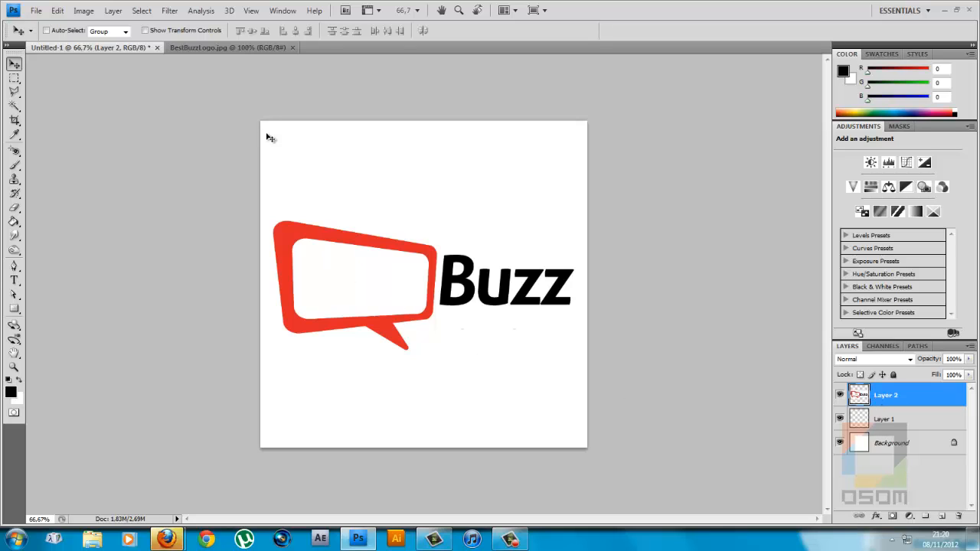
# - Hide the Background layer, make Layer 2 active and nudge the logo slightly down toward the canvas's left edge
pyautogui.click(841, 447)
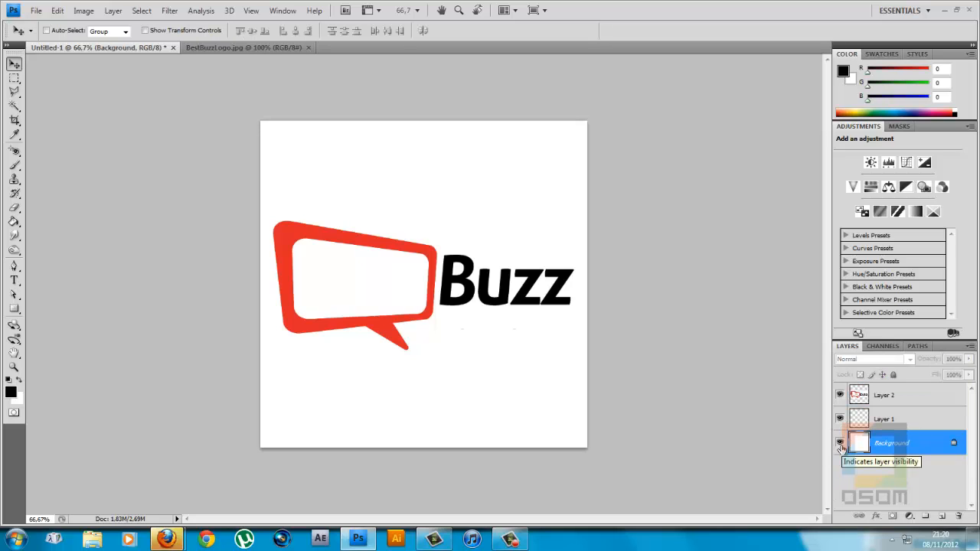
pyautogui.click(840, 448)
pyautogui.click(869, 398)
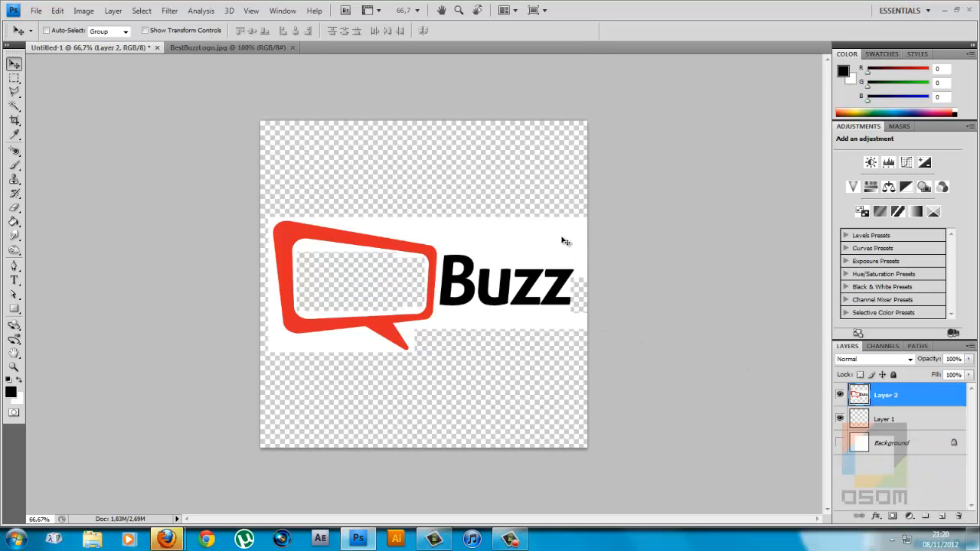
pyautogui.moveTo(562, 239)
pyautogui.mouseDown()
pyautogui.moveTo(466, 246)
pyautogui.moveTo(529, 211)
pyautogui.moveTo(566, 209)
pyautogui.moveTo(545, 248)
pyautogui.mouseUp()
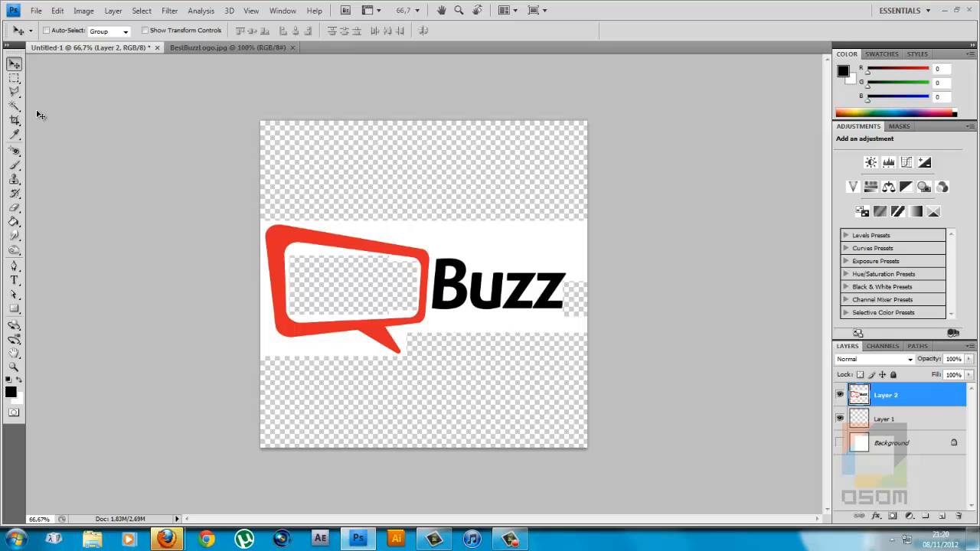
# - Delete the white area surrounding the speech bubble and "Buzz" with the Magic Wand at tolerance 30, and clear the selection
pyautogui.click(14, 107)
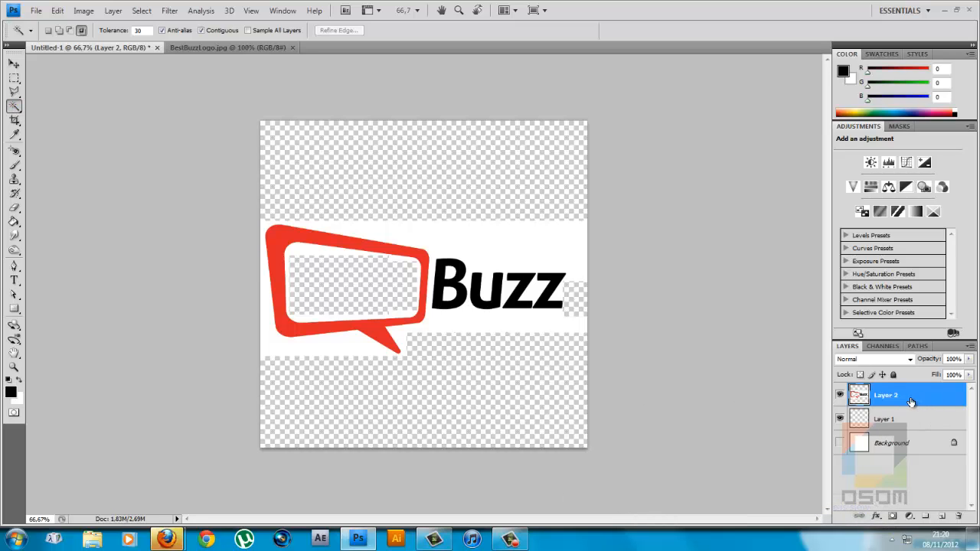
pyautogui.click(476, 244)
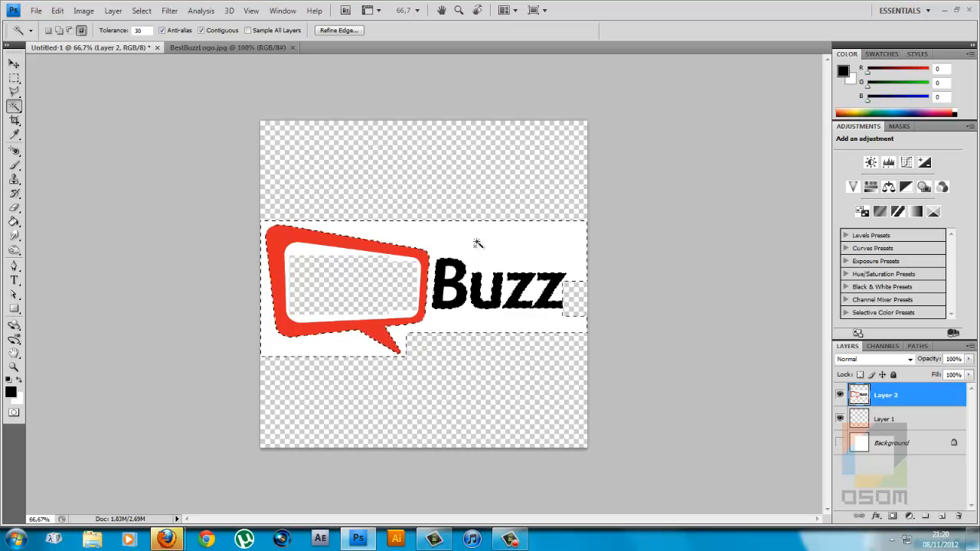
pyautogui.press('Delete')
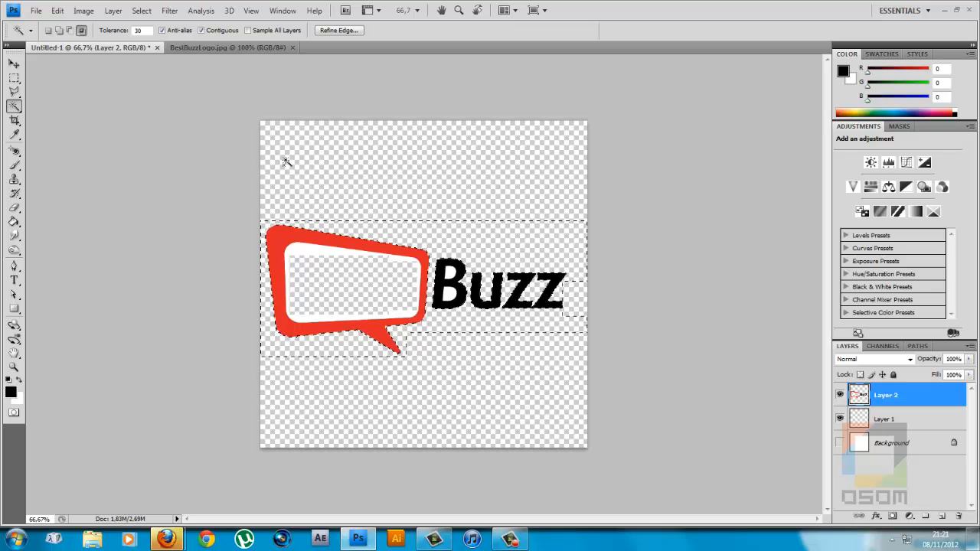
pyautogui.hotkey('ctrl', 'd')
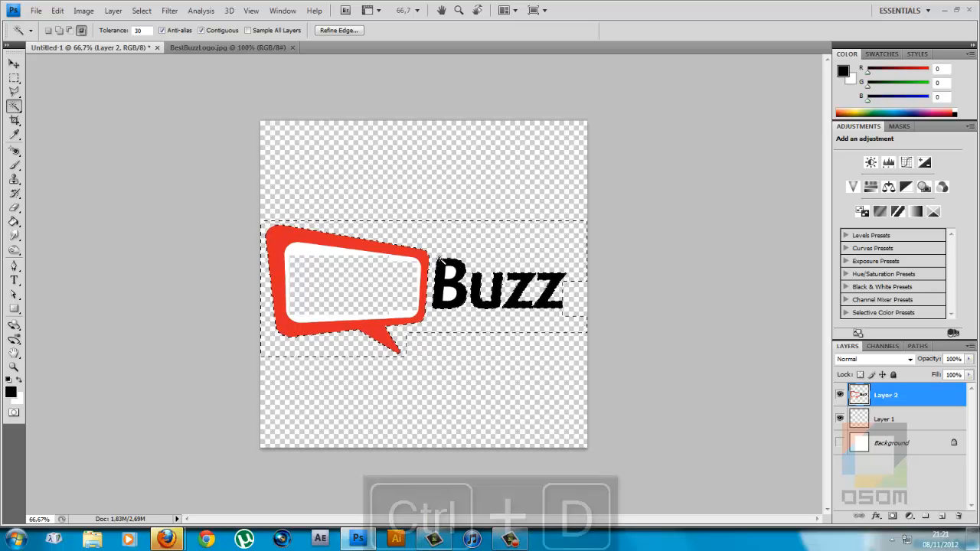
# - Shift the logo left and erase the leftover white patches beyond "Buzz" with a rectangular selection, clearing the selection
pyautogui.click(14, 64)
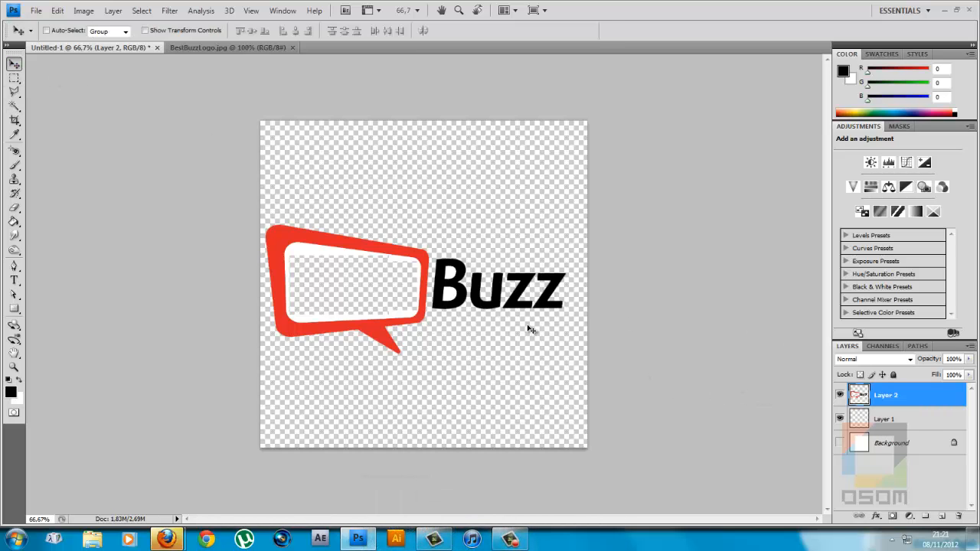
pyautogui.moveTo(562, 301); pyautogui.dragTo(477, 298)
pyautogui.click(14, 78)
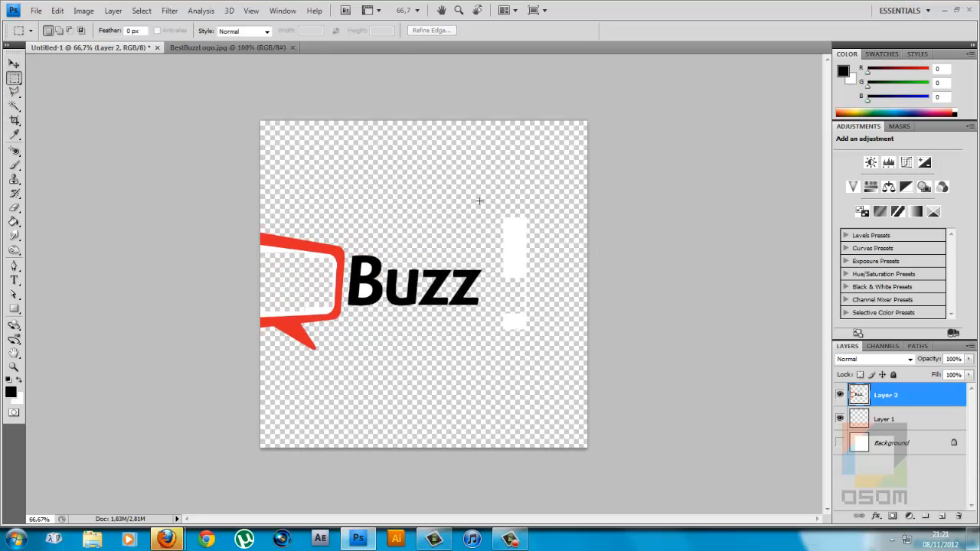
pyautogui.moveTo(532, 305); pyautogui.dragTo(564, 346)
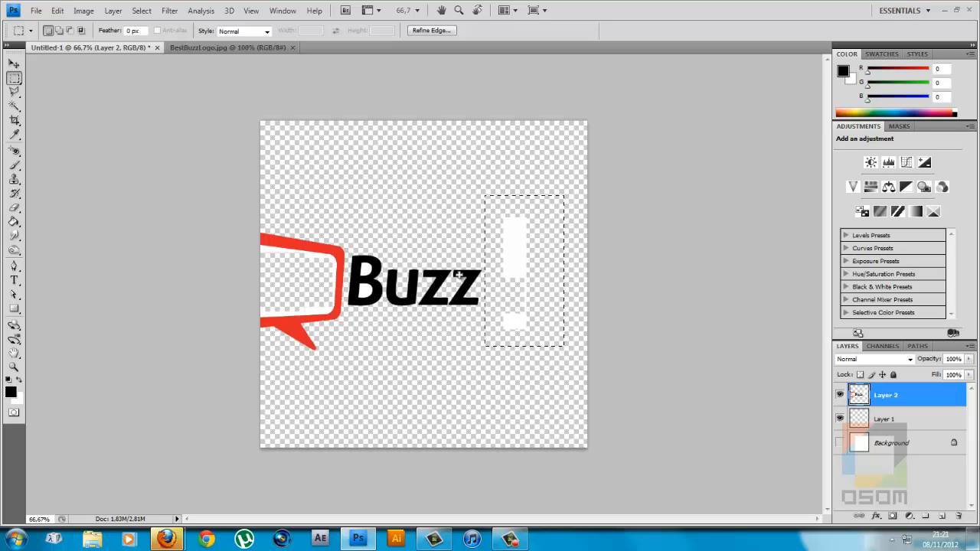
pyautogui.press('Delete')
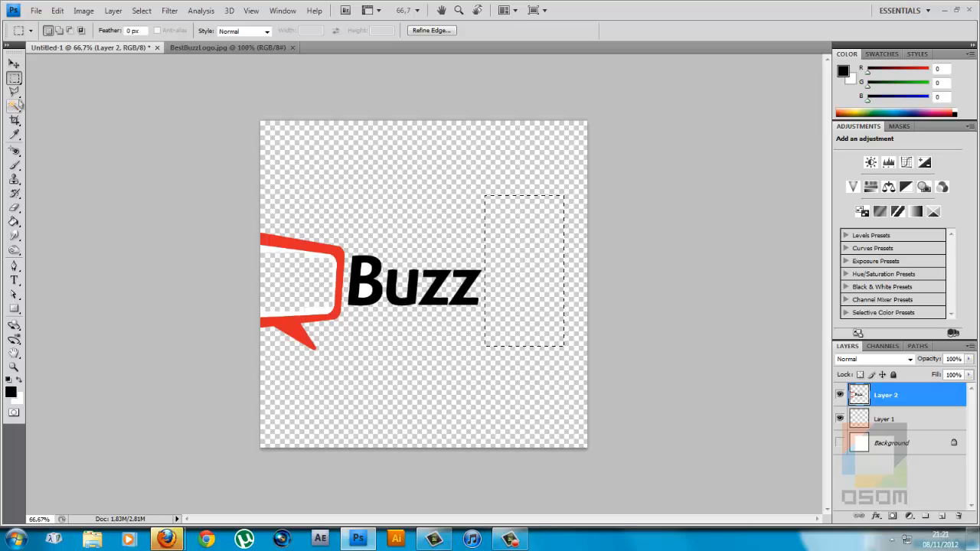
pyautogui.hotkey('ctrl', 'd')
# - Move the logo back so the speech bubble sits whole against the canvas's left edge
pyautogui.click(14, 63)
pyautogui.moveTo(363, 288); pyautogui.dragTo(527, 301)
pyautogui.moveTo(479, 278); pyautogui.dragTo(548, 272)
pyautogui.moveTo(426, 262); pyautogui.dragTo(391, 261)
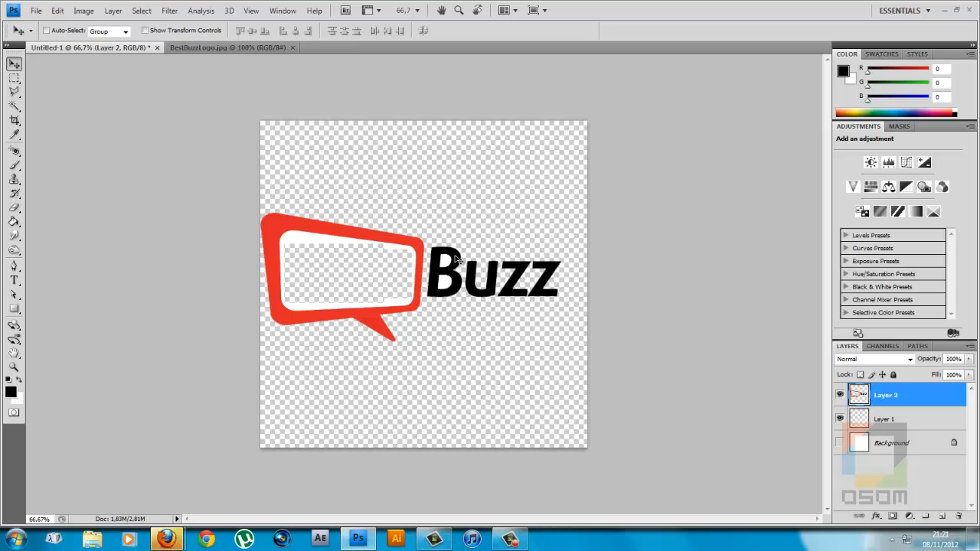
# - Delete the white fill inside both holes of the letter "B" with the Magic Wand, and clear the selection
pyautogui.click(15, 108)
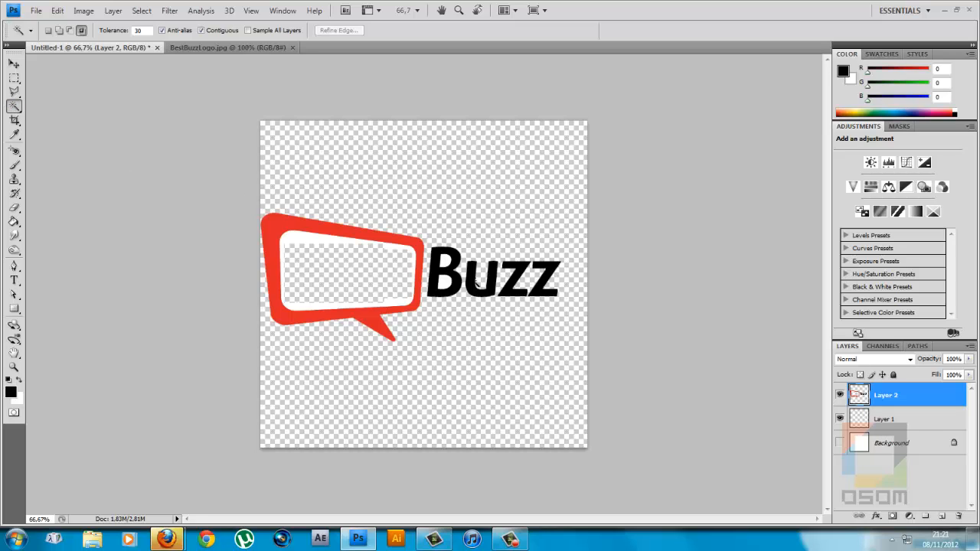
pyautogui.click(445, 260)
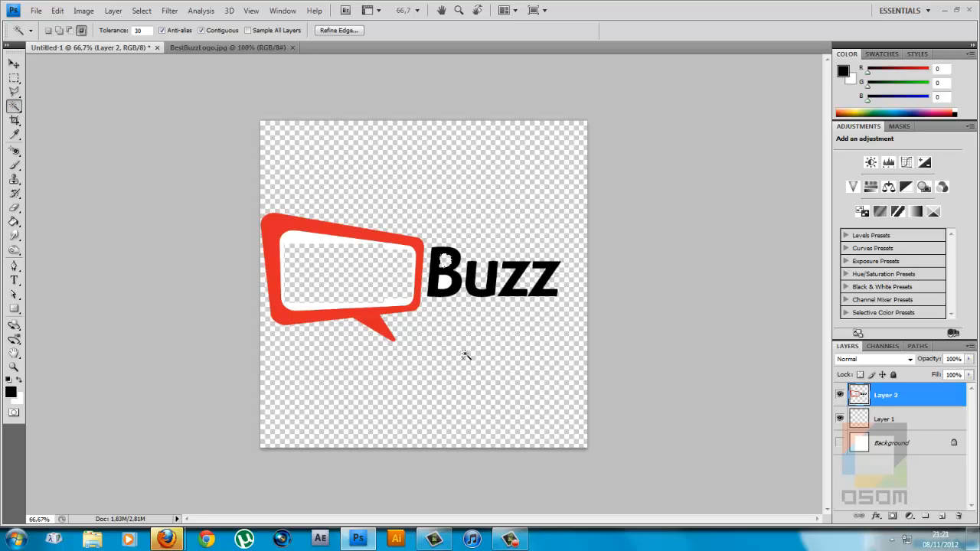
pyautogui.click(447, 283)
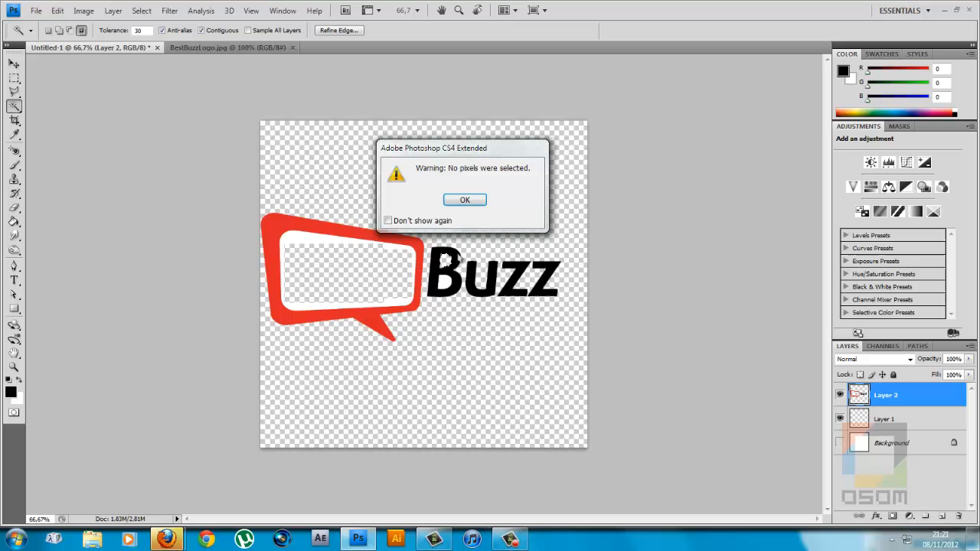
pyautogui.click(469, 200)
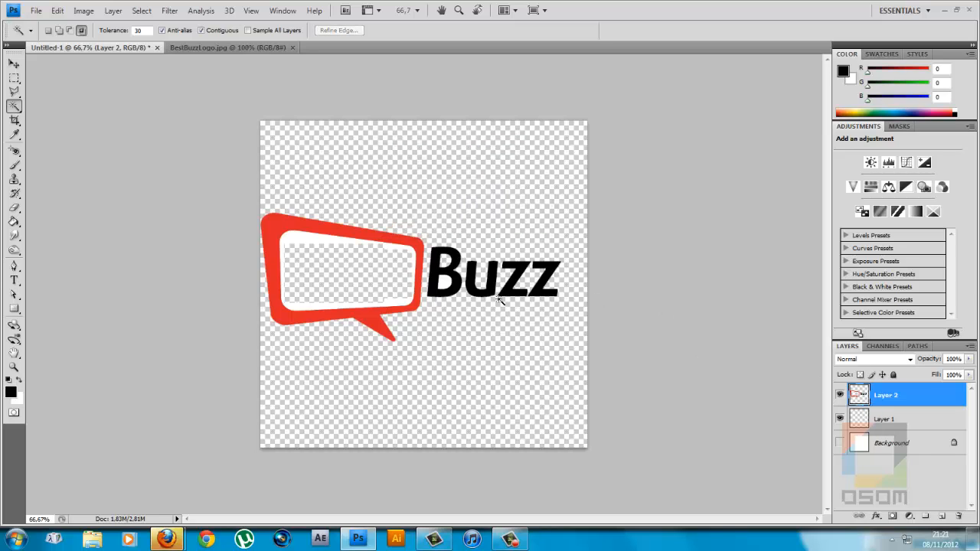
pyautogui.click(445, 284)
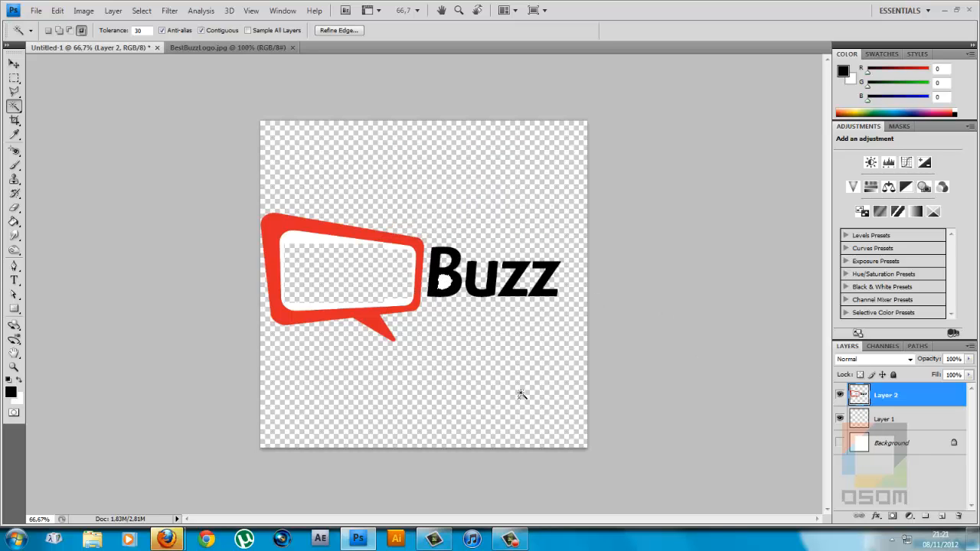
pyautogui.hotkey('ctrl', 'd')
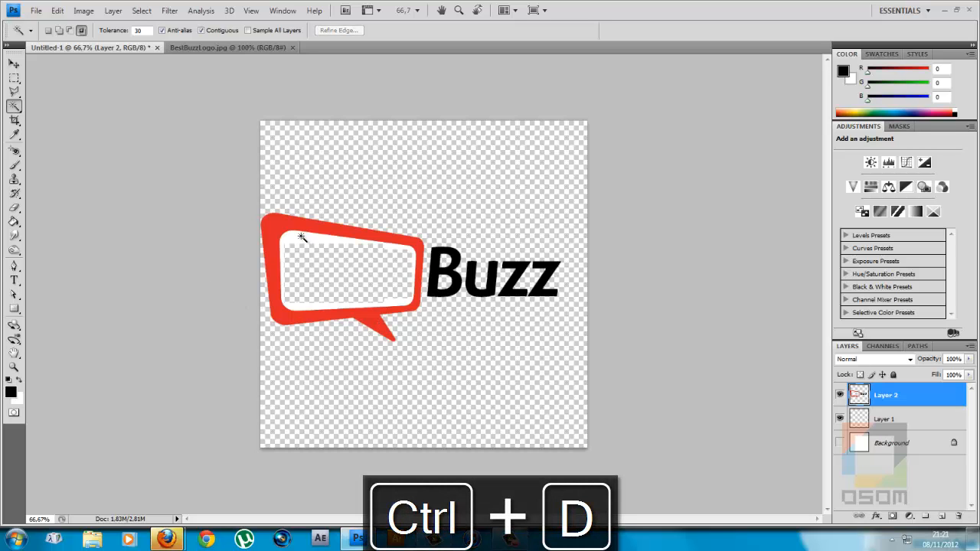
# - Delete the remaining white border inside the speech bubble, clear the selection and move the logo slightly down and right
pyautogui.click(321, 258)
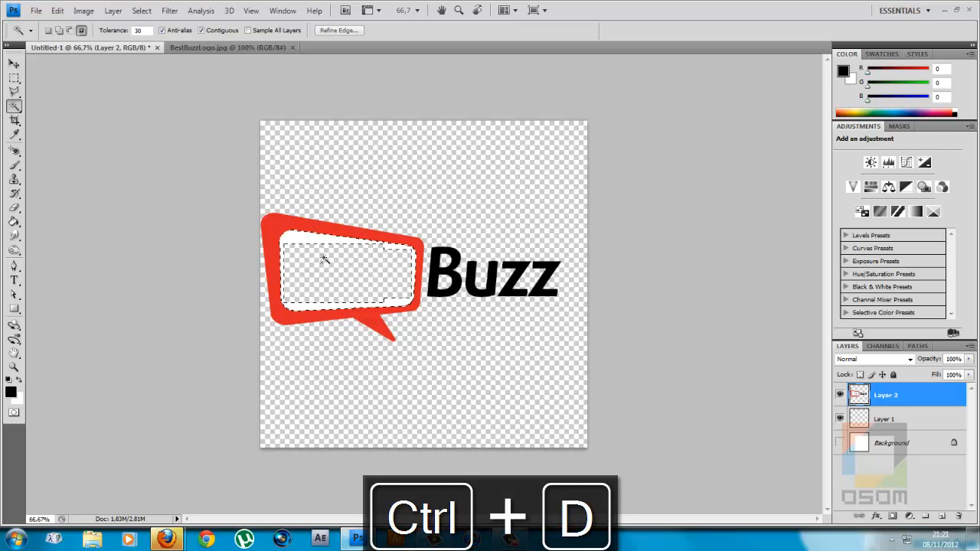
pyautogui.click(14, 63)
pyautogui.hotkey('ctrl', 'd')
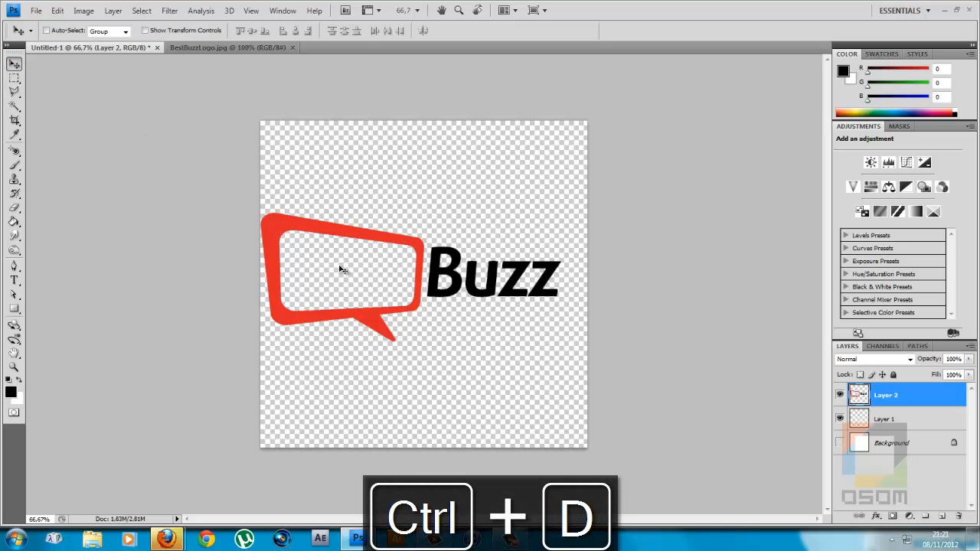
pyautogui.moveTo(342, 270); pyautogui.dragTo(363, 285)
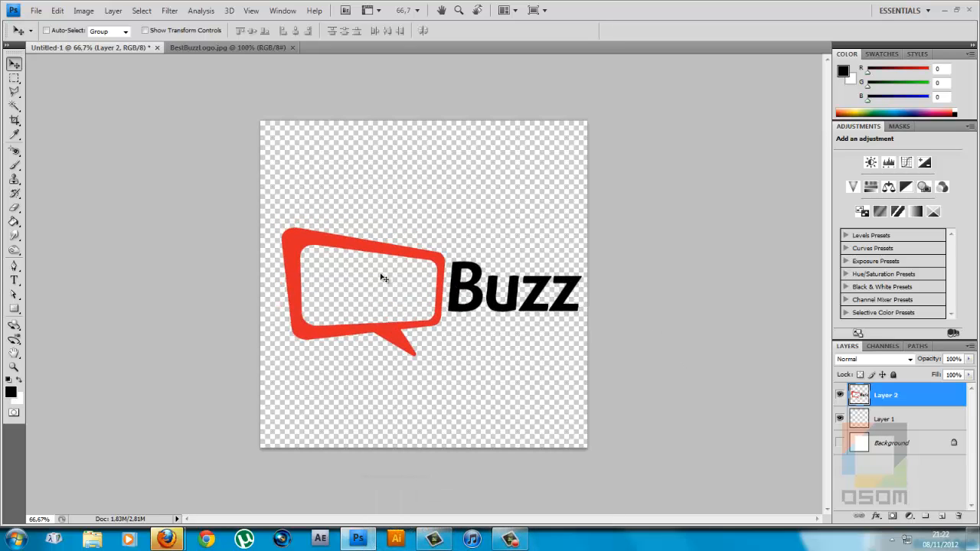
pyautogui.click(14, 79)
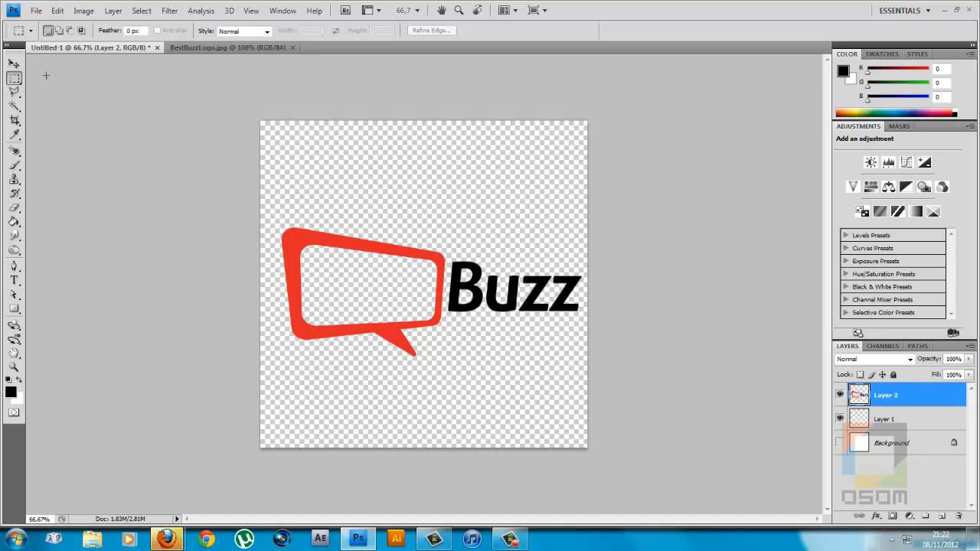
pyautogui.click(14, 92)
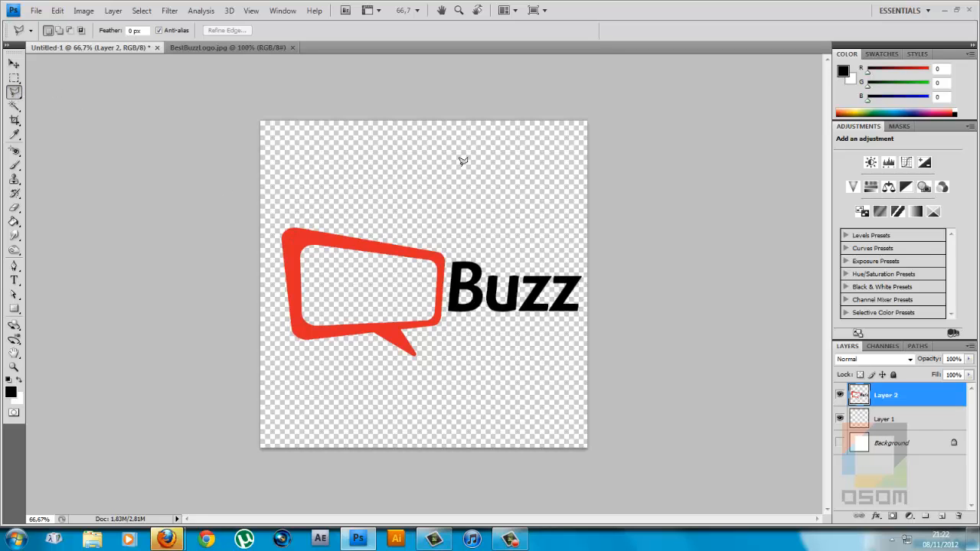
pyautogui.moveTo(460, 165); pyautogui.dragTo(422, 201)
pyautogui.moveTo(463, 228)
pyautogui.mouseDown()
pyautogui.moveTo(513, 239)
pyautogui.moveTo(548, 191)
pyautogui.moveTo(492, 199)
pyautogui.moveTo(494, 157)
pyautogui.moveTo(392, 153)
pyautogui.moveTo(465, 160)
pyautogui.moveTo(465, 170)
pyautogui.mouseUp()
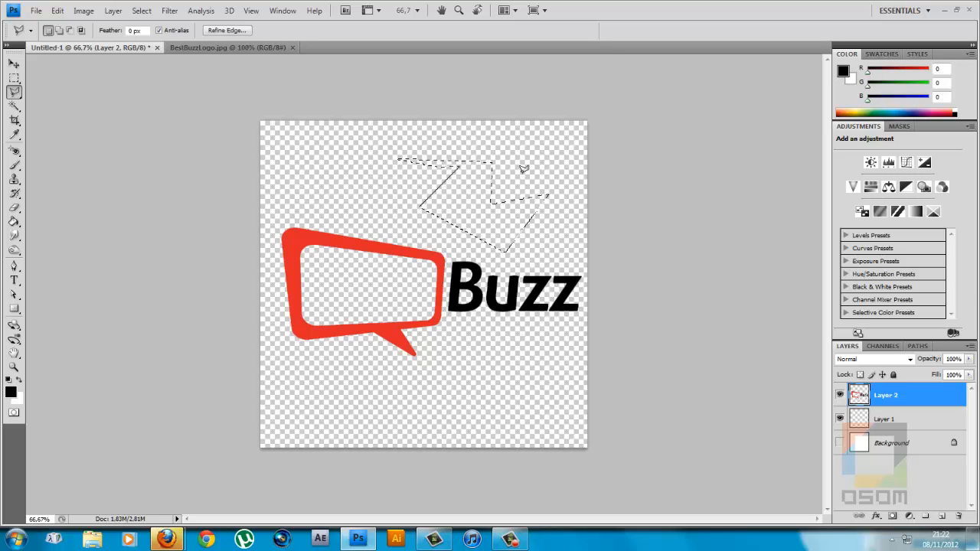
pyautogui.hotkey('ctrl', 'd')
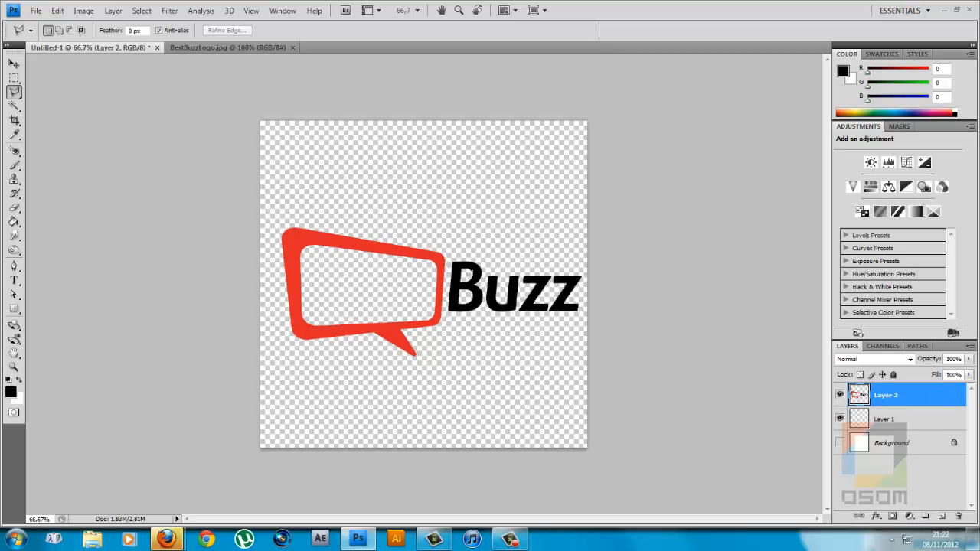
# - Outline the word "Buzz" with the Polygonal Lasso and cut it out of Layer 2
pyautogui.click(446, 256)
pyautogui.click(440, 346)
pyautogui.click(583, 317)
pyautogui.click(583, 259)
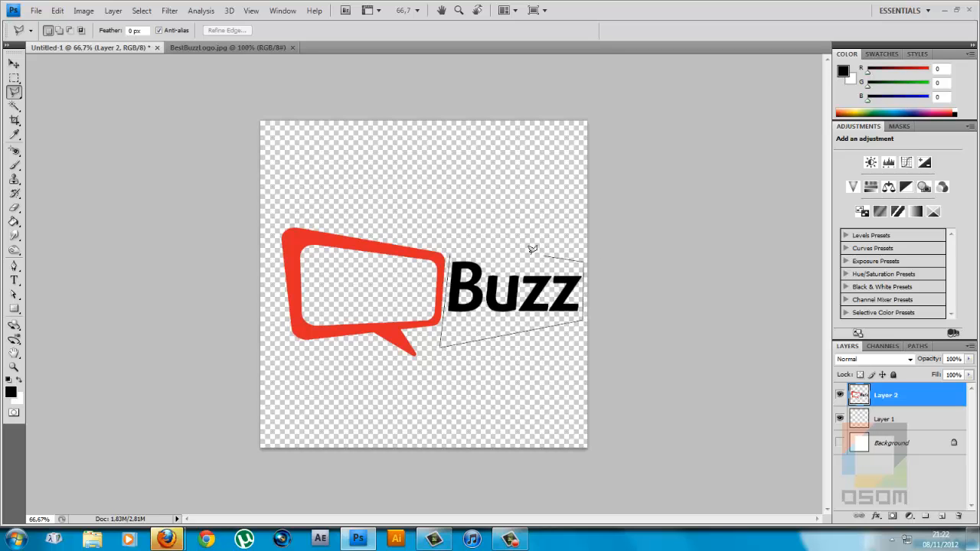
pyautogui.click(452, 249)
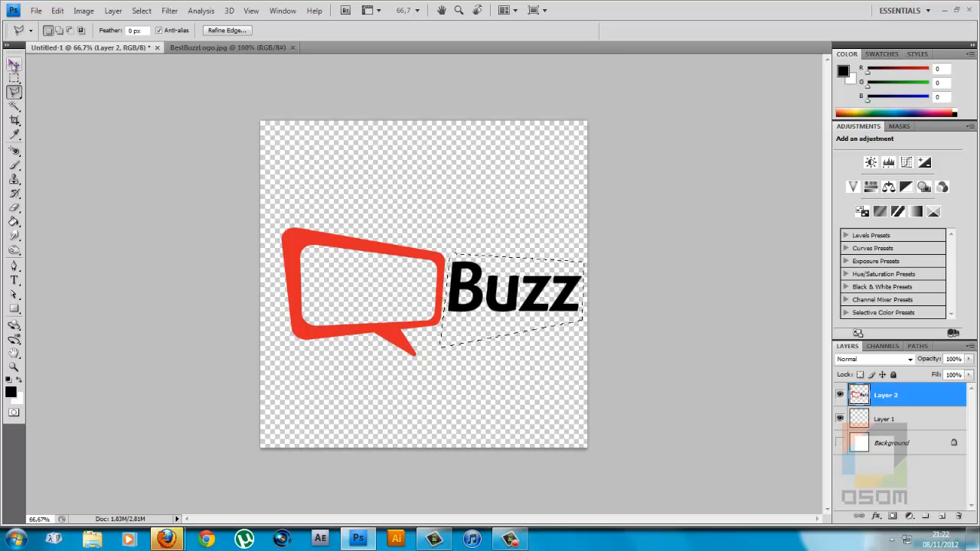
pyautogui.click(13, 64)
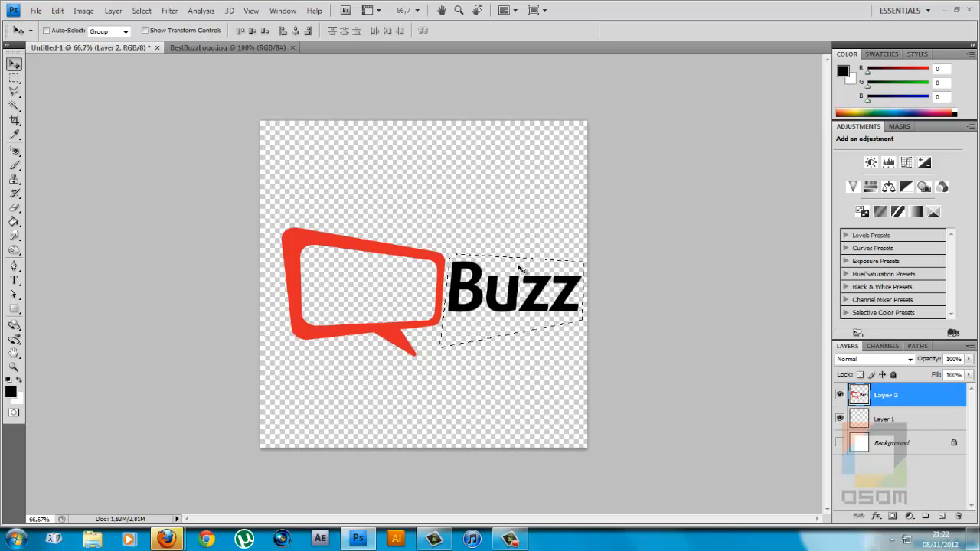
pyautogui.click(57, 11)
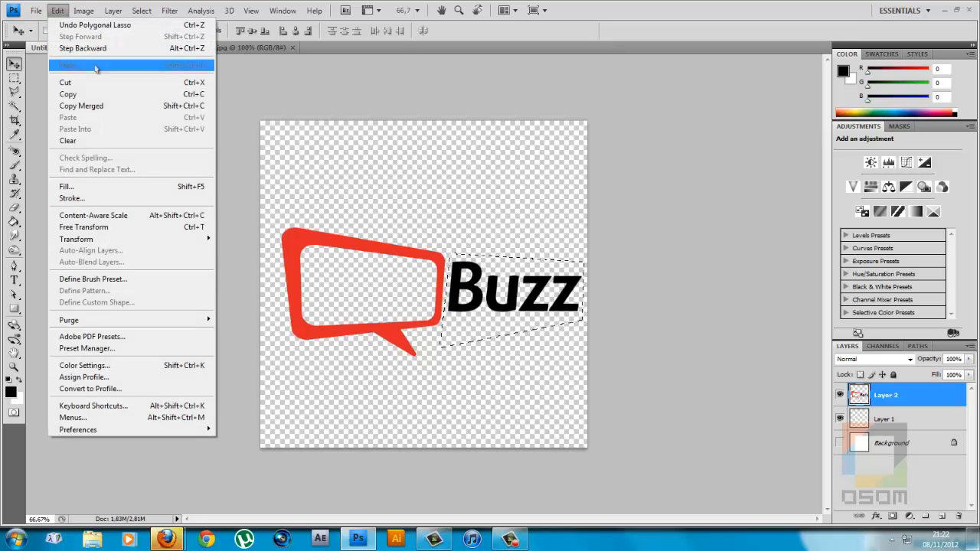
pyautogui.click(65, 82)
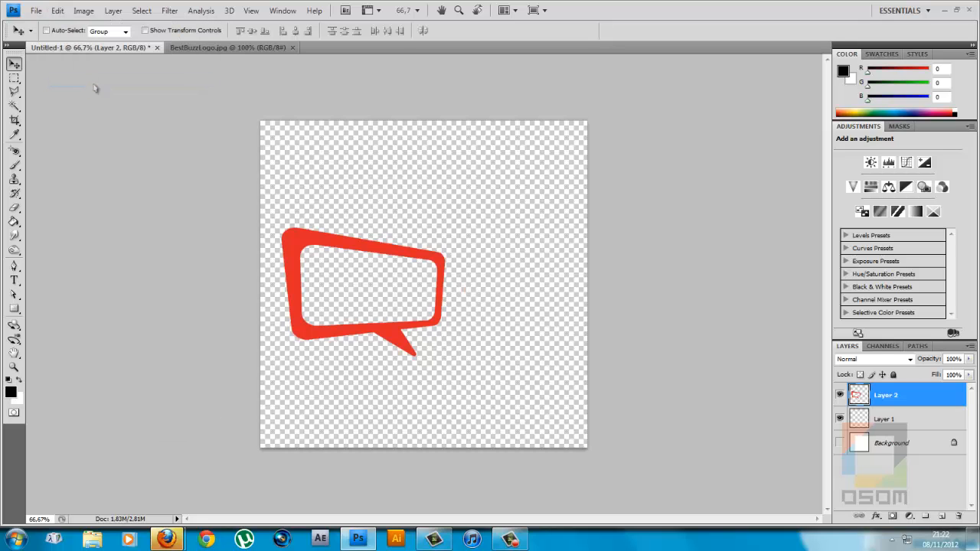
# - Paste the cut word "Buzz" onto a new layer and move it above the speech bubble
pyautogui.click(943, 519)
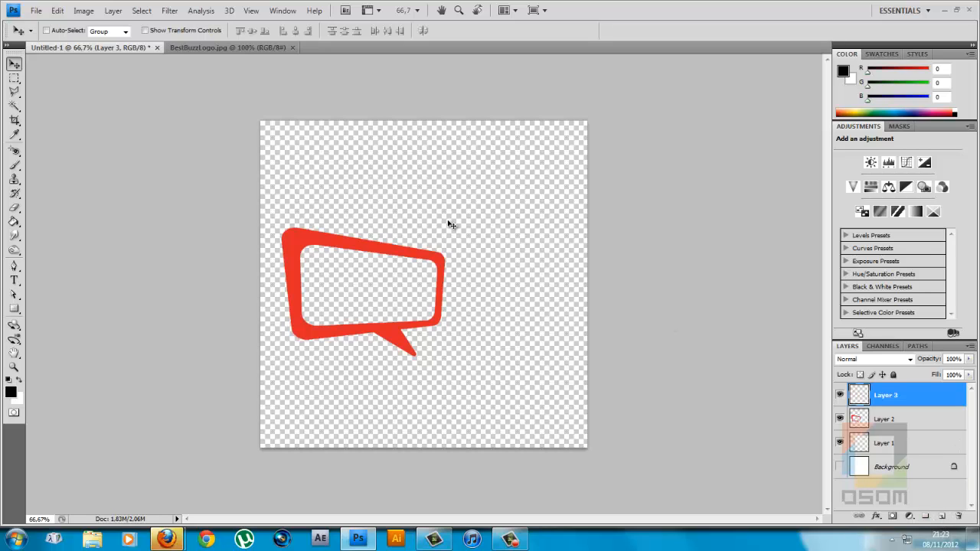
pyautogui.hotkey('ctrl', 'v')
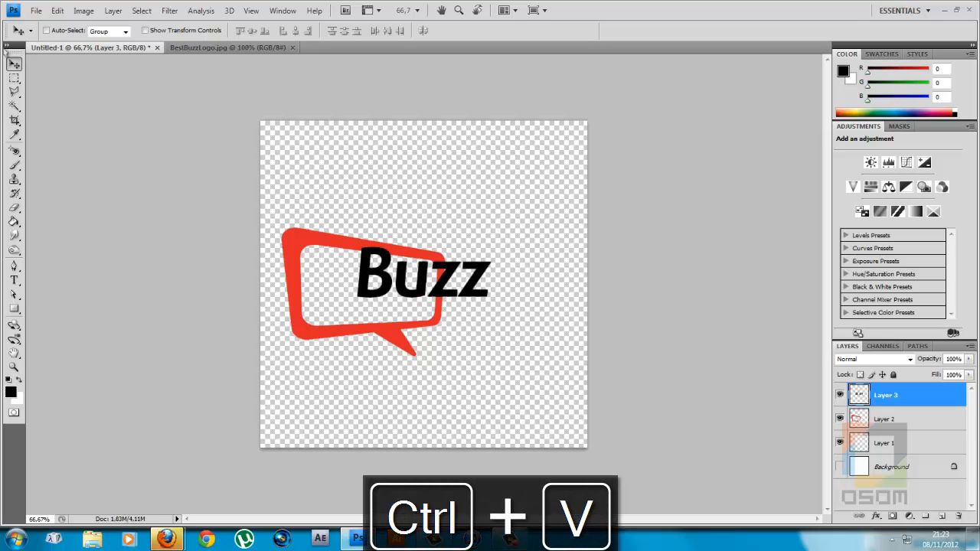
pyautogui.moveTo(437, 296); pyautogui.dragTo(387, 222)
pyautogui.moveTo(448, 244); pyautogui.dragTo(481, 261)
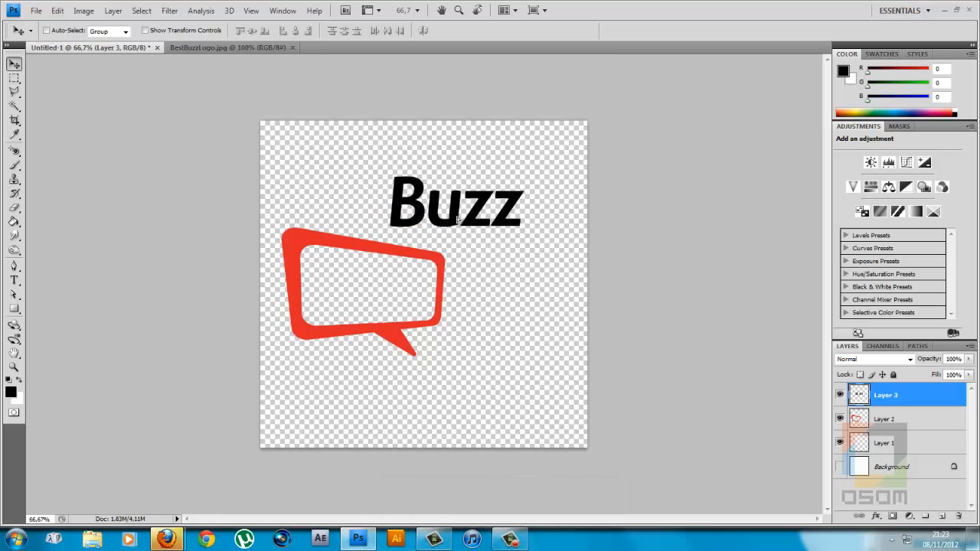
# - Move the speech bubble on Layer 2 toward the canvas centre and place the word "Buzz" from Layer 3 inside it
pyautogui.click(882, 425)
pyautogui.moveTo(381, 339); pyautogui.dragTo(425, 329)
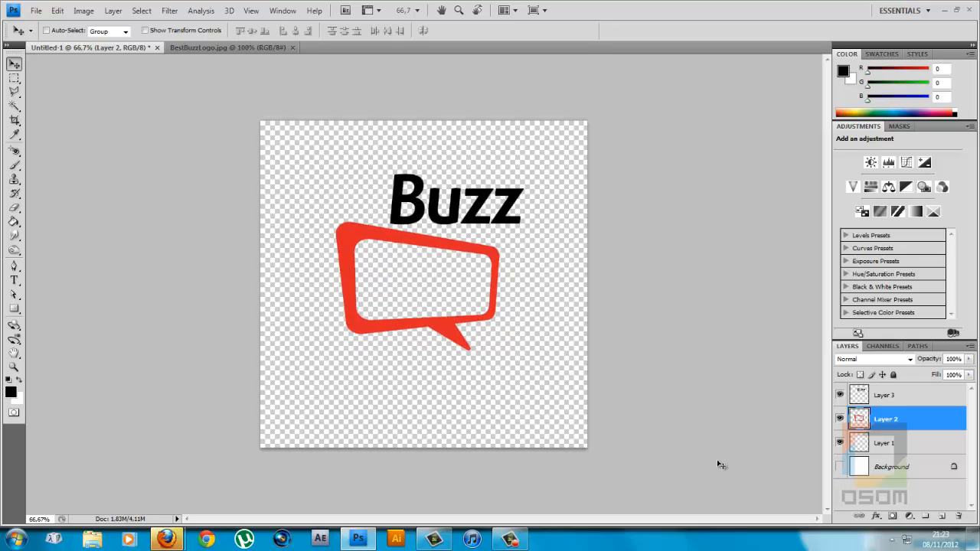
pyautogui.click(879, 396)
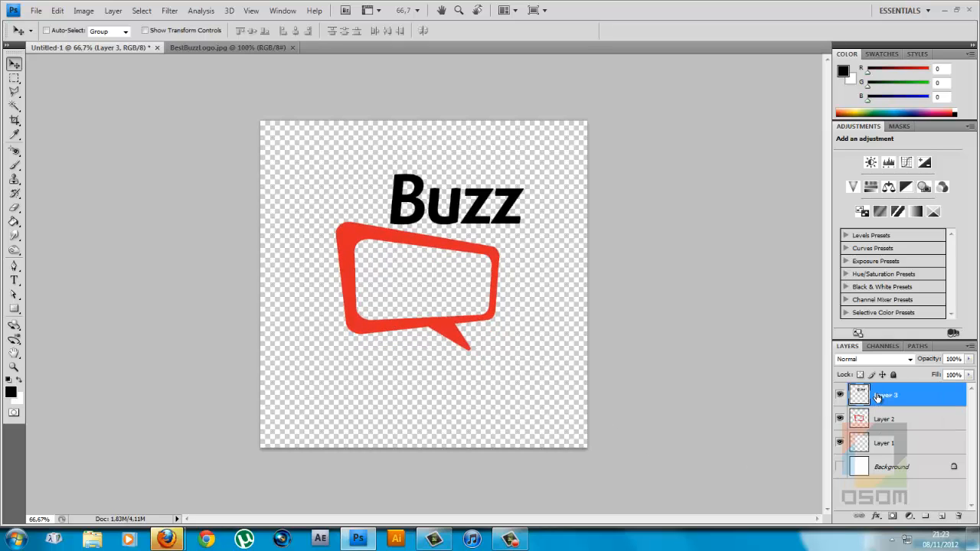
pyautogui.click(877, 429)
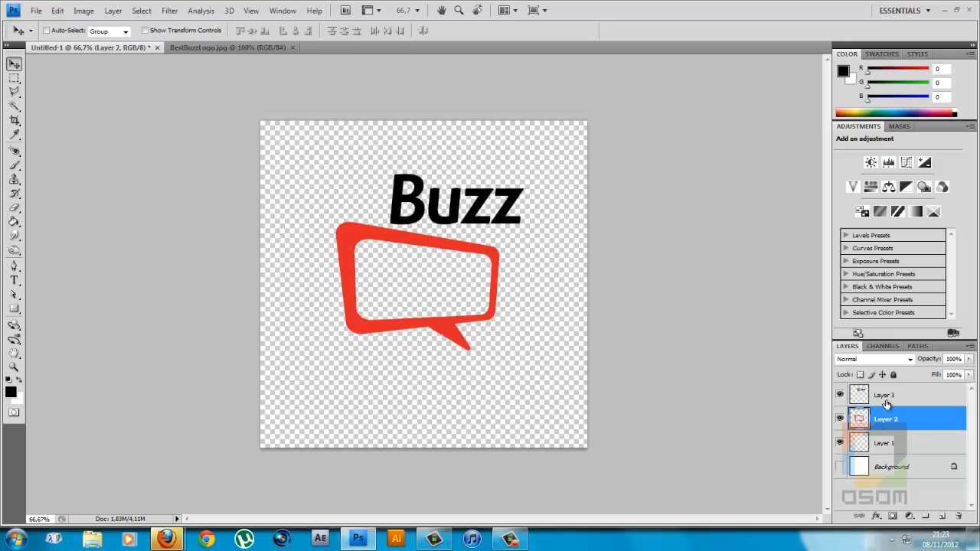
pyautogui.click(888, 396)
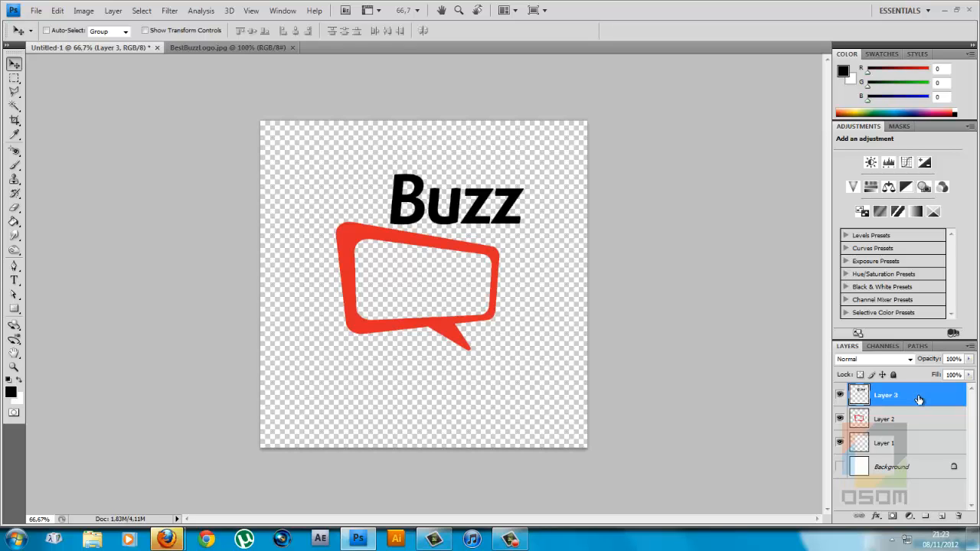
pyautogui.moveTo(486, 216); pyautogui.dragTo(458, 292)
pyautogui.moveTo(457, 297); pyautogui.dragTo(455, 292)
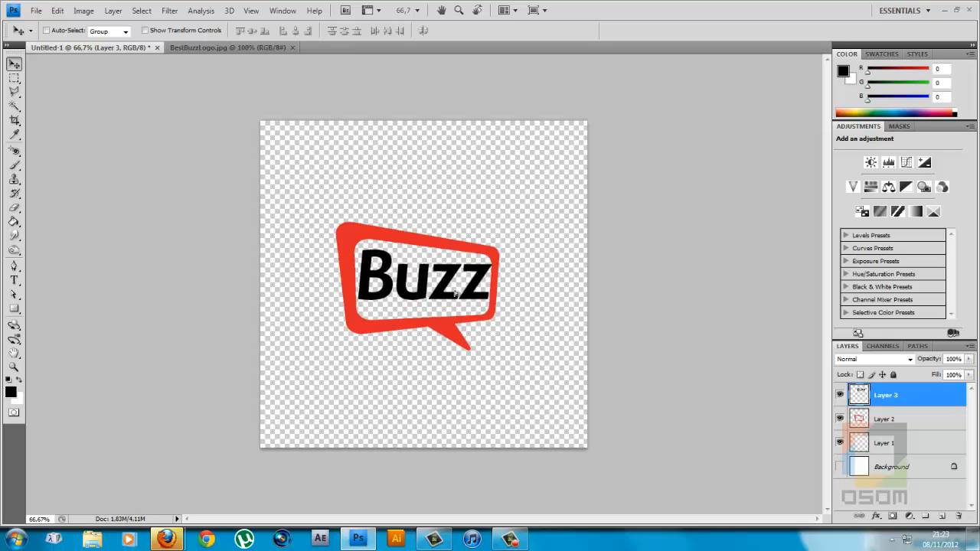
pyautogui.hotkey('shift', 'Down')
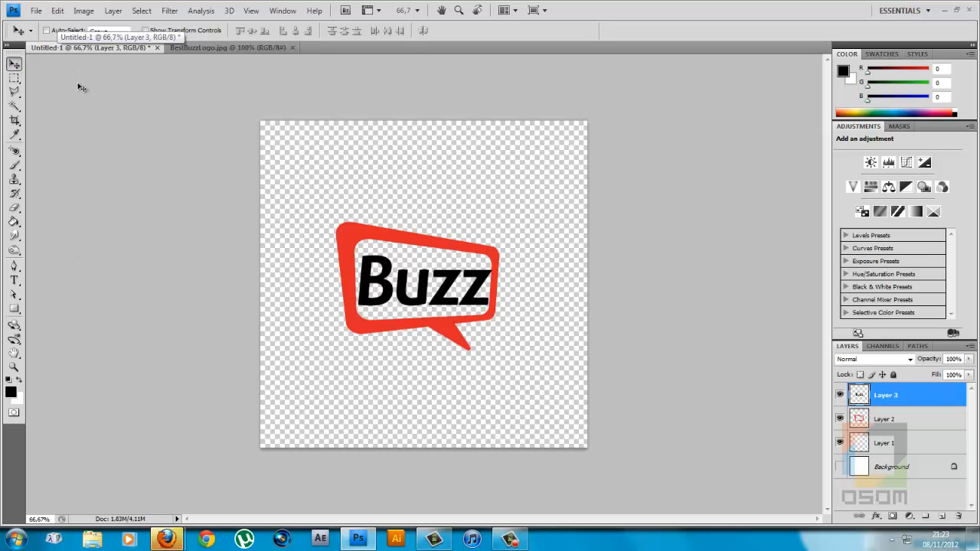
# - Scale the word "Buzz" proportionally to 96% with Free Transform so it fits inside the bubble, and apply the transformation
pyautogui.click(57, 10)
pyautogui.click(118, 227)
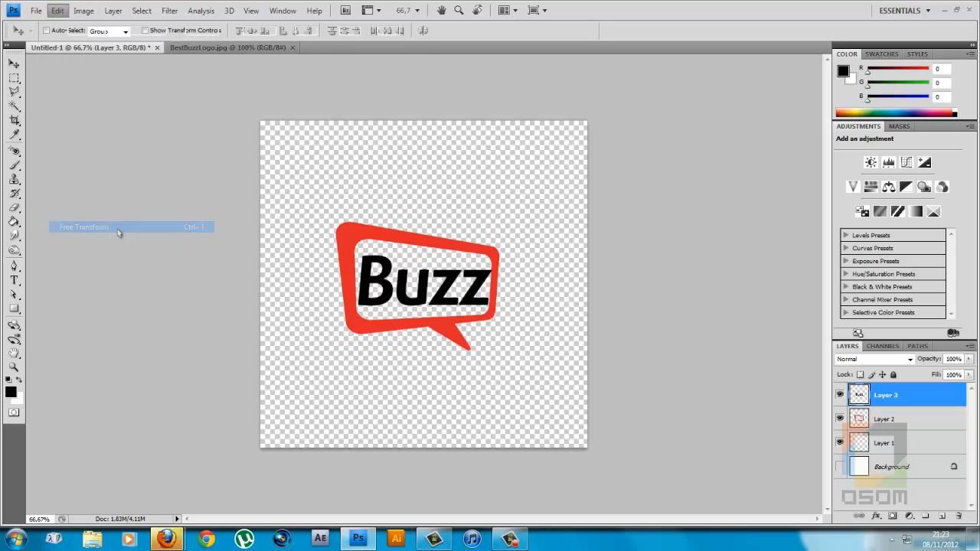
pyautogui.moveTo(489, 258); pyautogui.dragTo(487, 250)
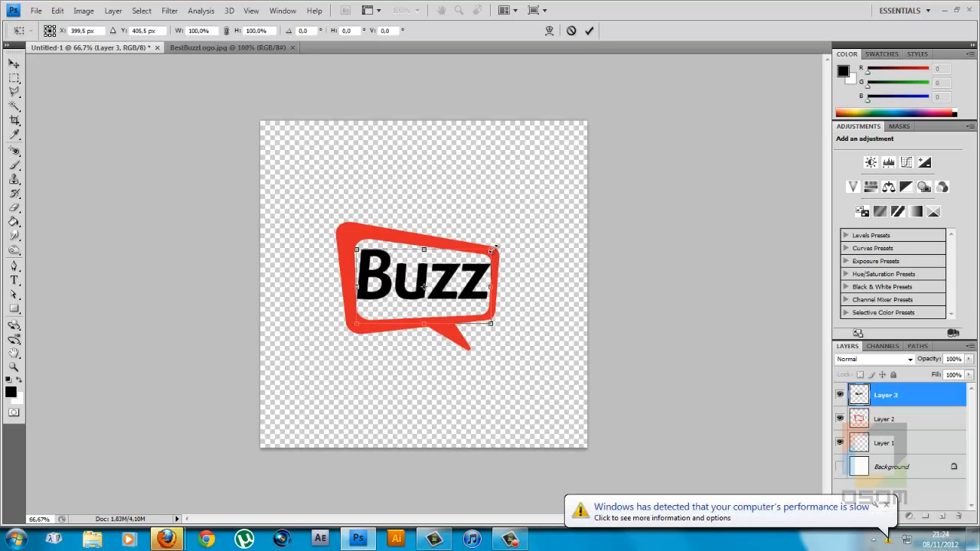
pyautogui.moveTo(492, 250); pyautogui.dragTo(488, 252)
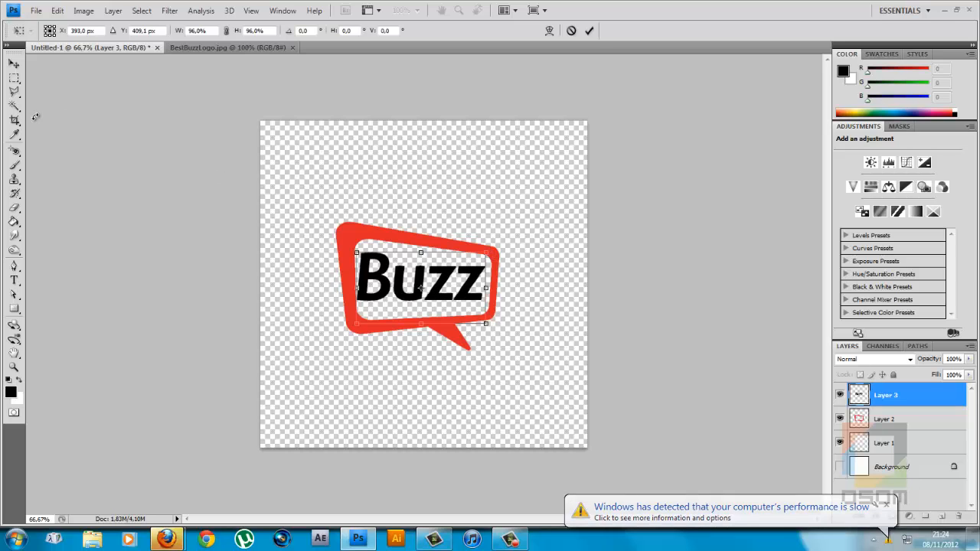
pyautogui.click(14, 63)
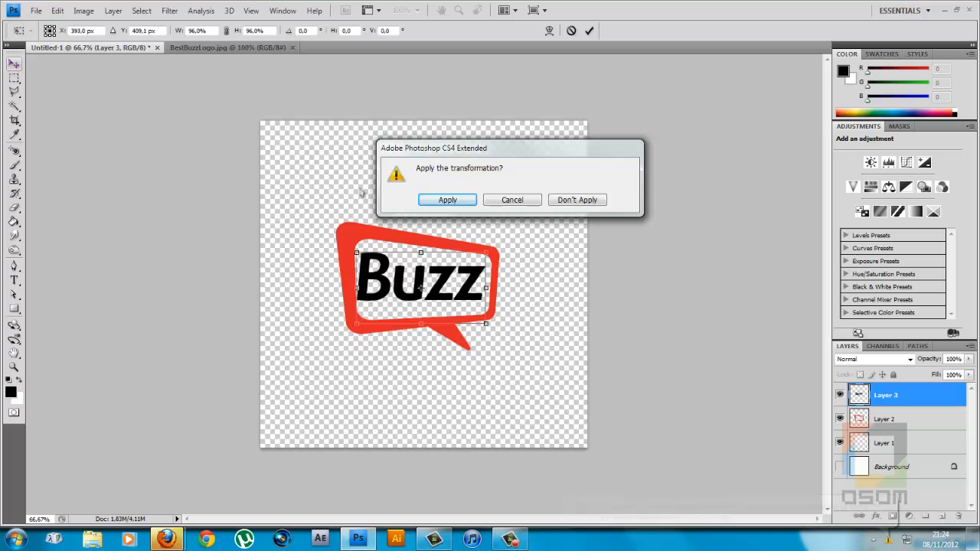
pyautogui.click(447, 200)
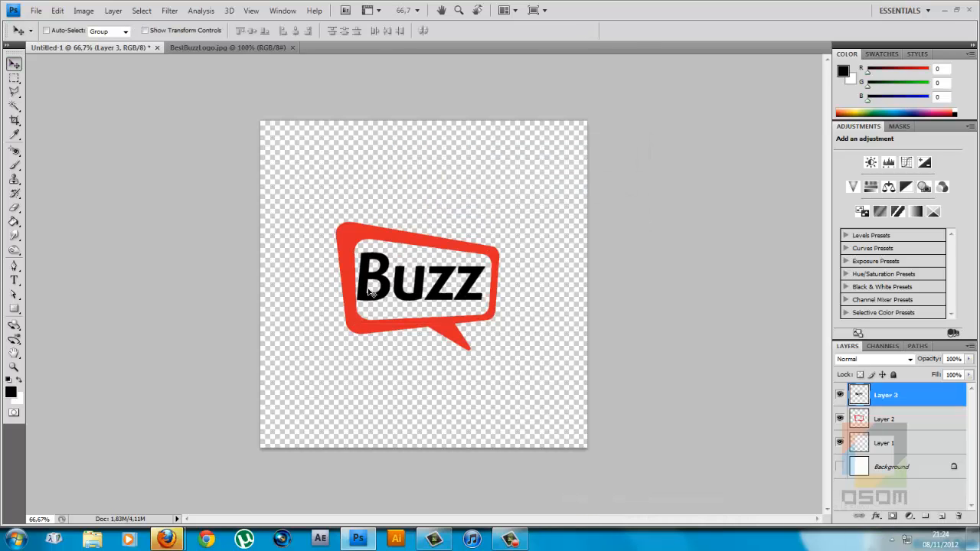
# - Nudge the word "Buzz" in small increments until it sits evenly between the inner edges of the speech bubble
pyautogui.moveTo(369, 291); pyautogui.dragTo(371, 291)
pyautogui.press('Left')
pyautogui.press('Left')
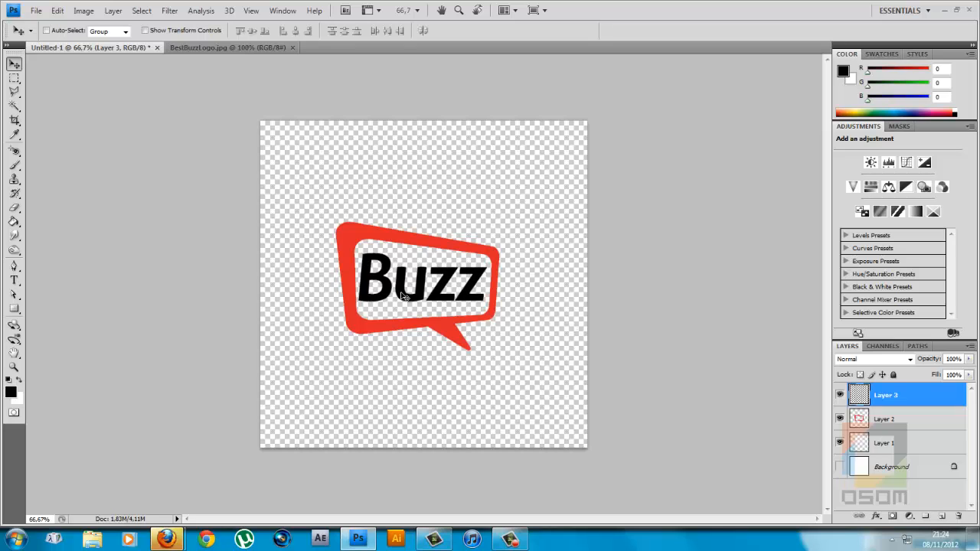
pyautogui.press('Up')
pyautogui.press('Up')
pyautogui.press('Up')
pyautogui.press('Down')
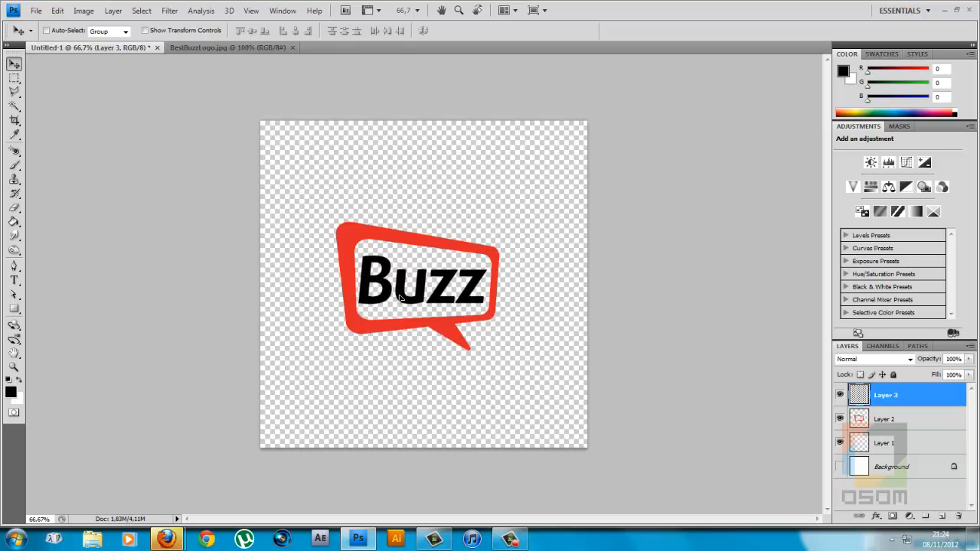
pyautogui.press('Down')
pyautogui.press('Down')
pyautogui.press('Down')
pyautogui.press('Right')
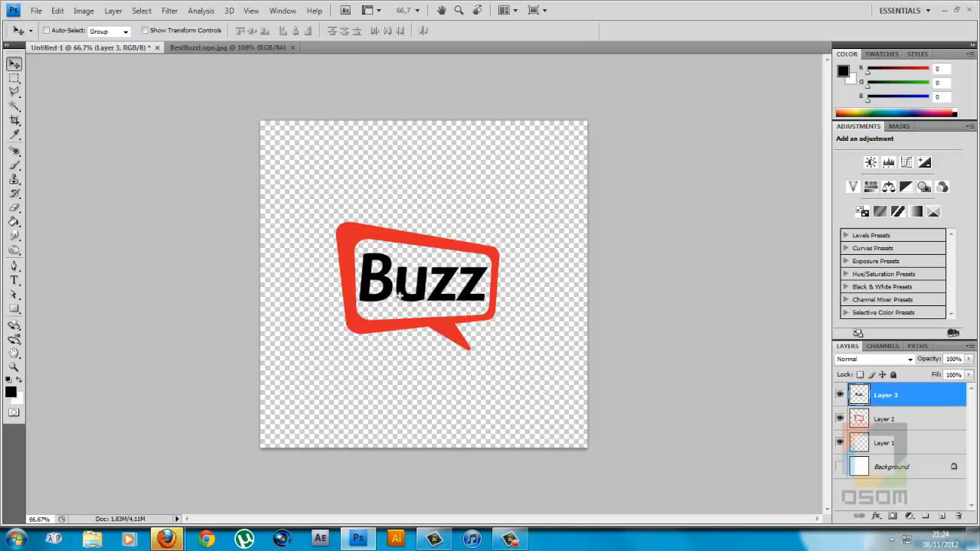
pyautogui.press('Up')
pyautogui.press('Down')
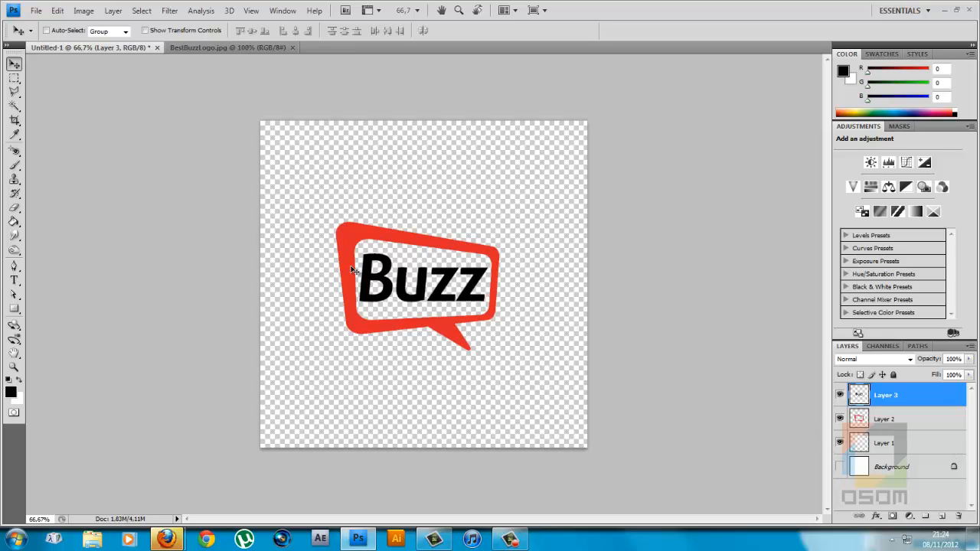
# - Cut a narrow vertical slit through the bubble's upper-left frame on Layer 2, in line with its inner left edge, and clear the selection
pyautogui.click(863, 421)
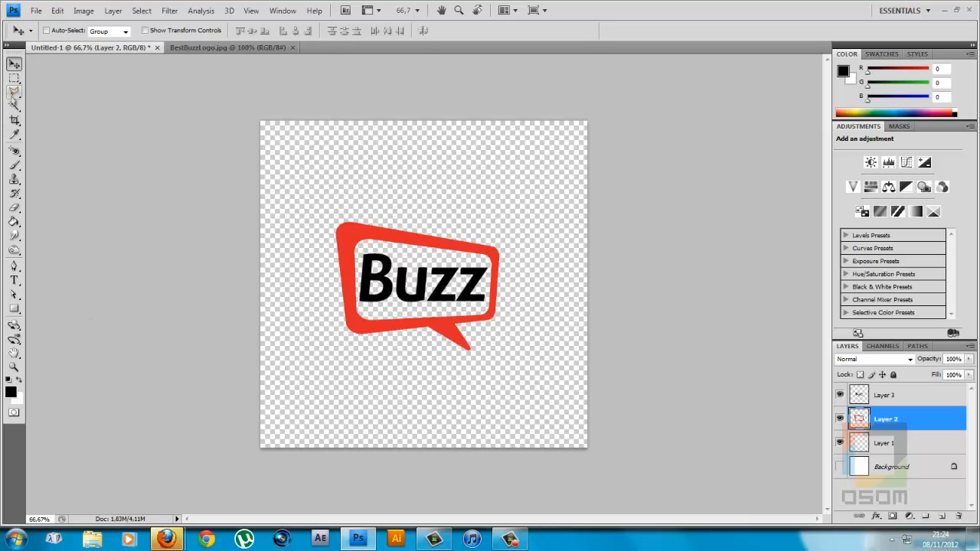
pyautogui.click(14, 91)
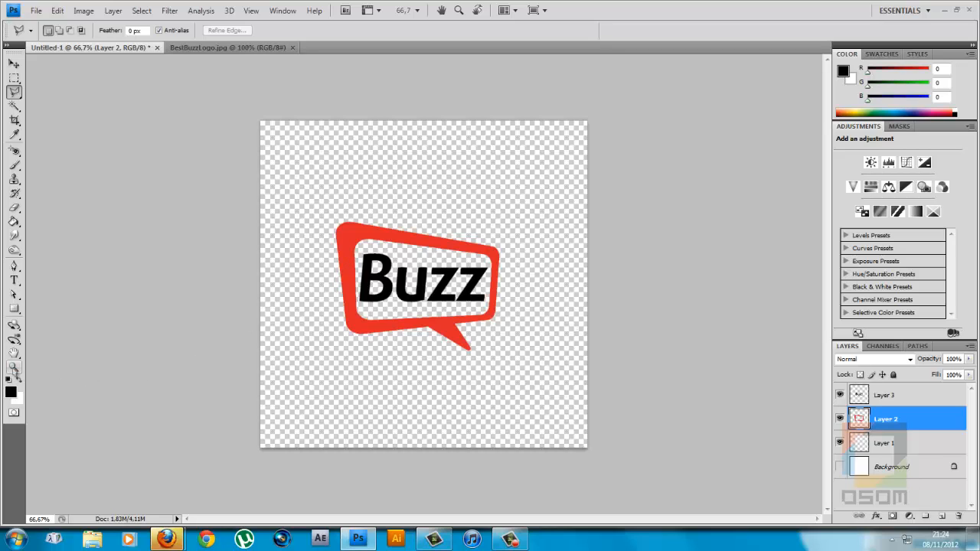
pyautogui.click(14, 367)
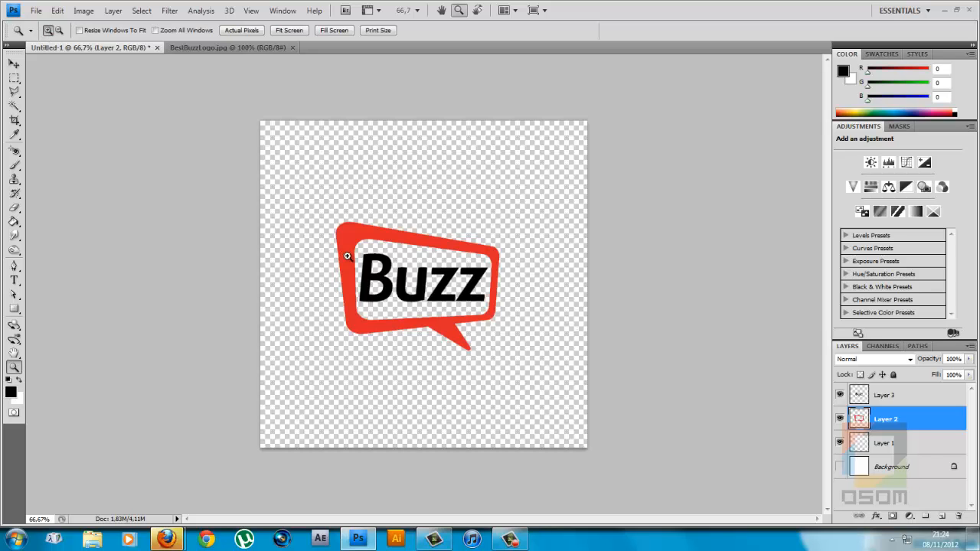
pyautogui.click(410, 286)
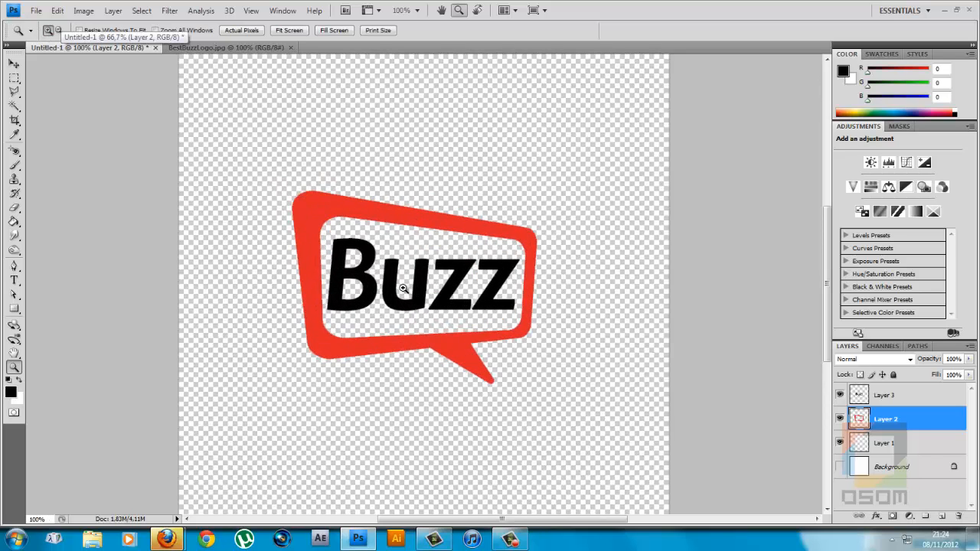
pyautogui.click(404, 288)
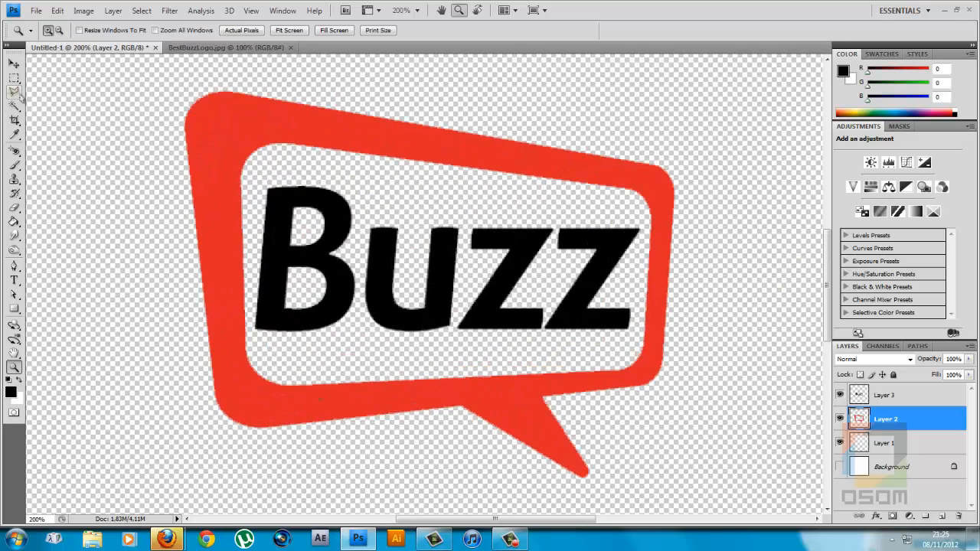
pyautogui.click(14, 92)
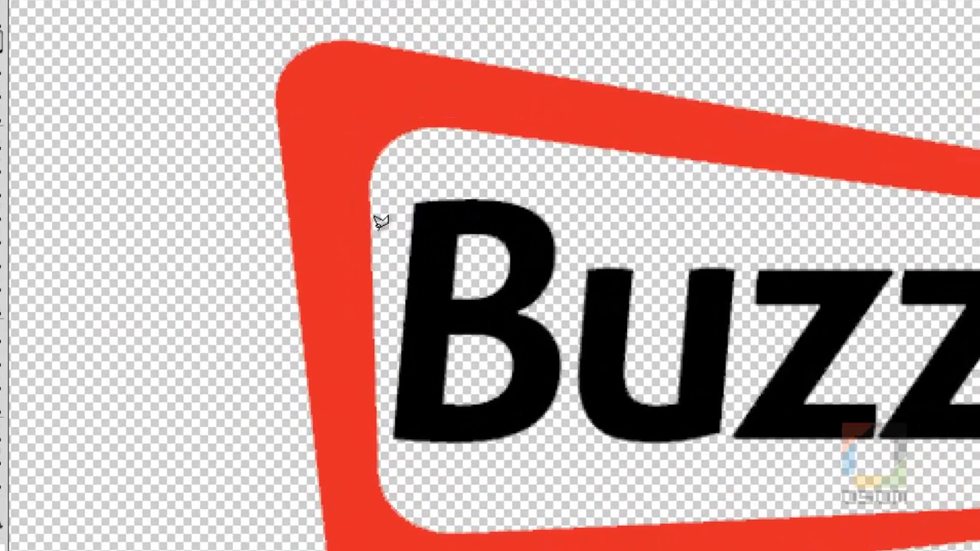
pyautogui.moveTo(380, 221); pyautogui.dragTo(366, 2)
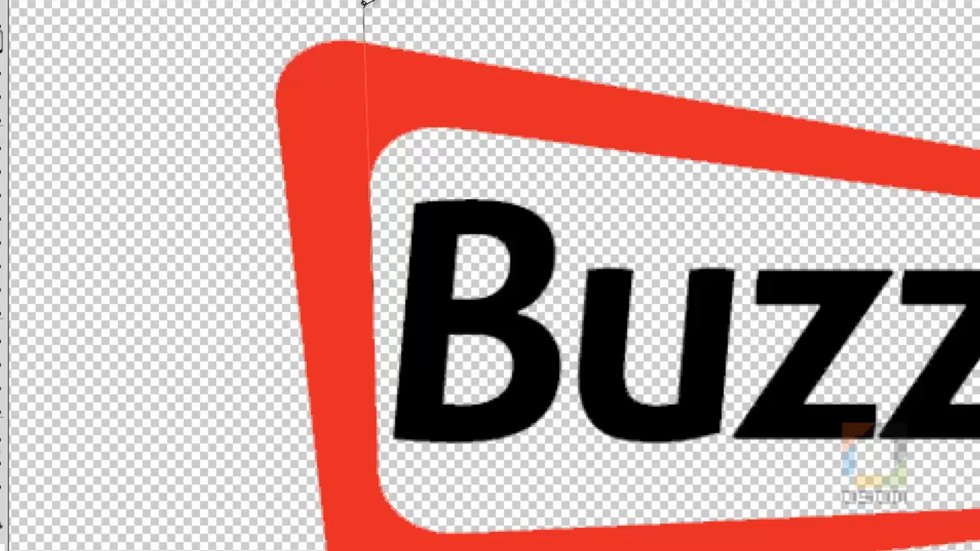
pyautogui.click(364, 6)
pyautogui.click(387, 8)
pyautogui.click(387, 257)
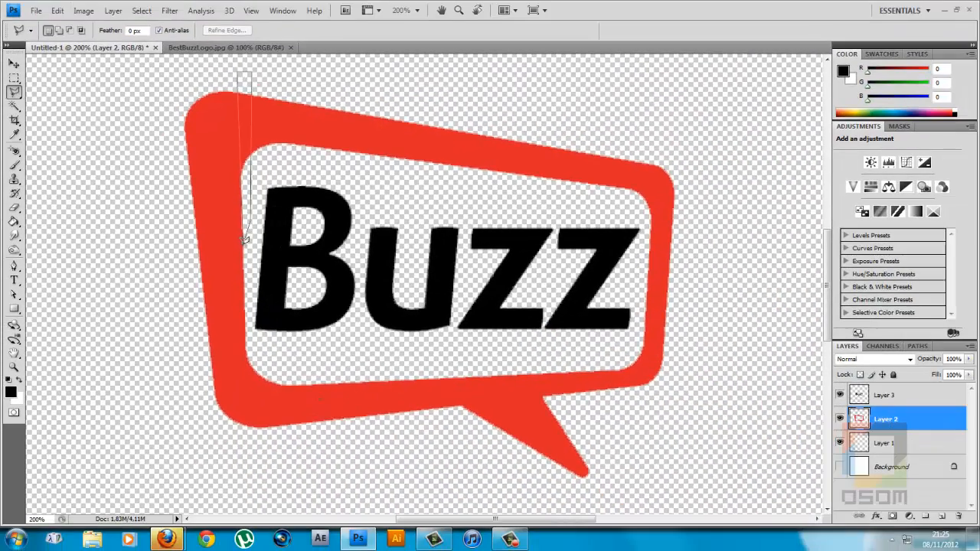
pyautogui.doubleClick(245, 239)
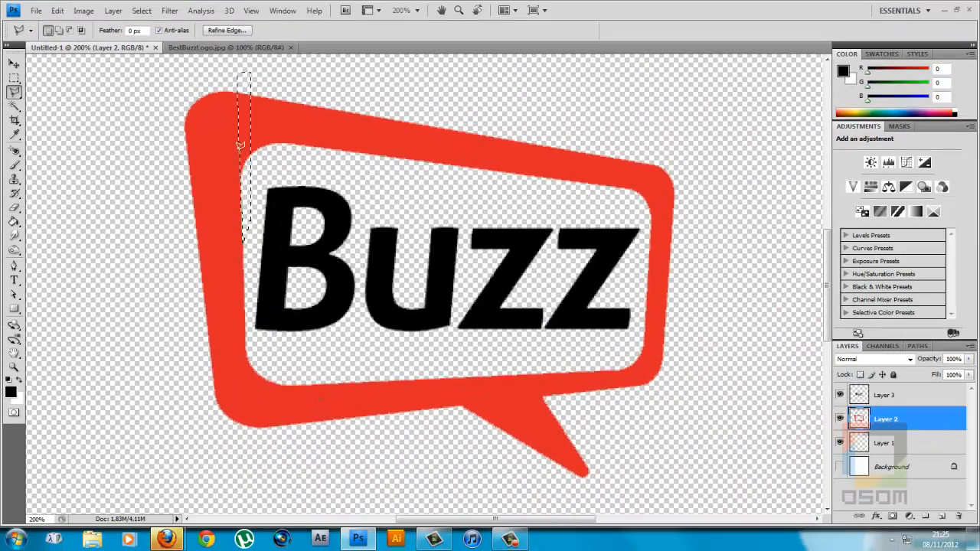
pyautogui.press('Delete')
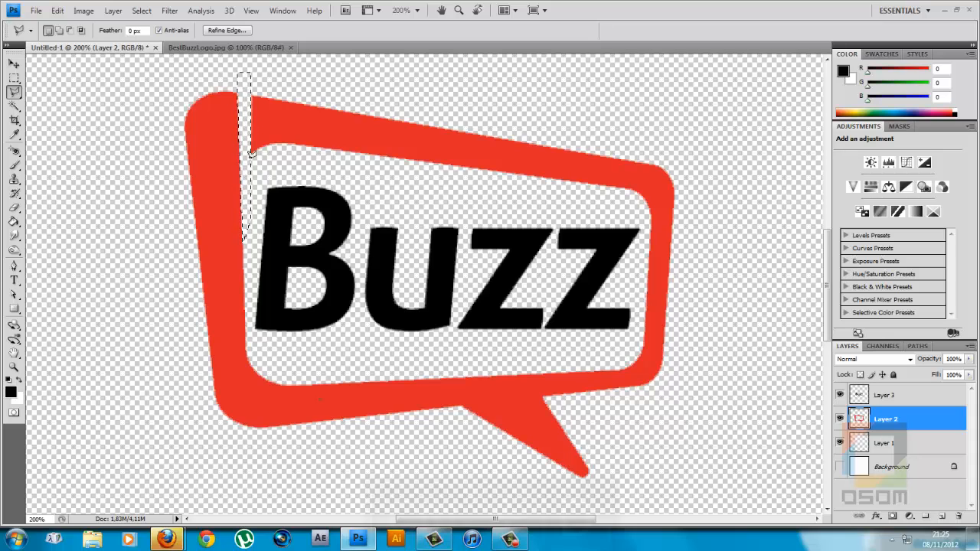
pyautogui.hotkey('ctrl', 'd')
pyautogui.scroll(-1, 262, 164)
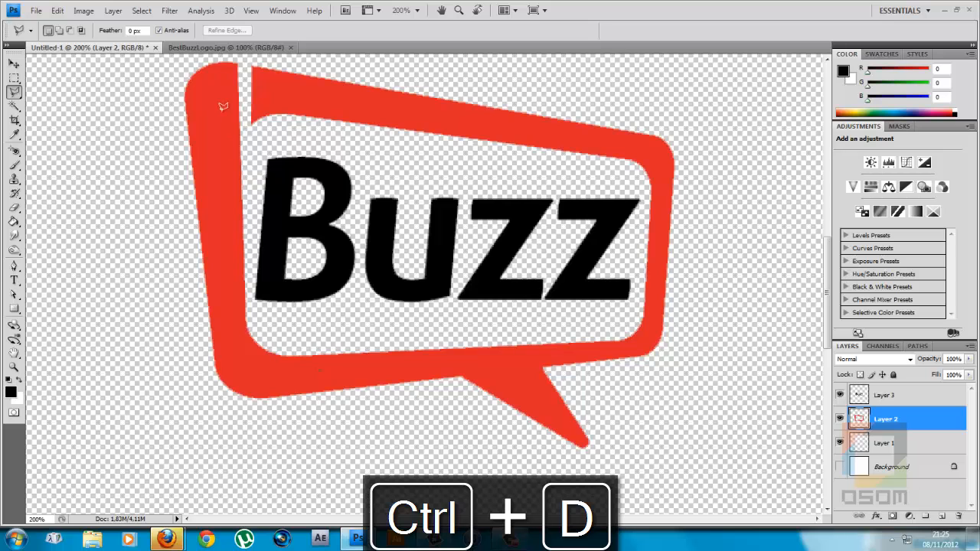
pyautogui.scroll(-1, 297, 333)
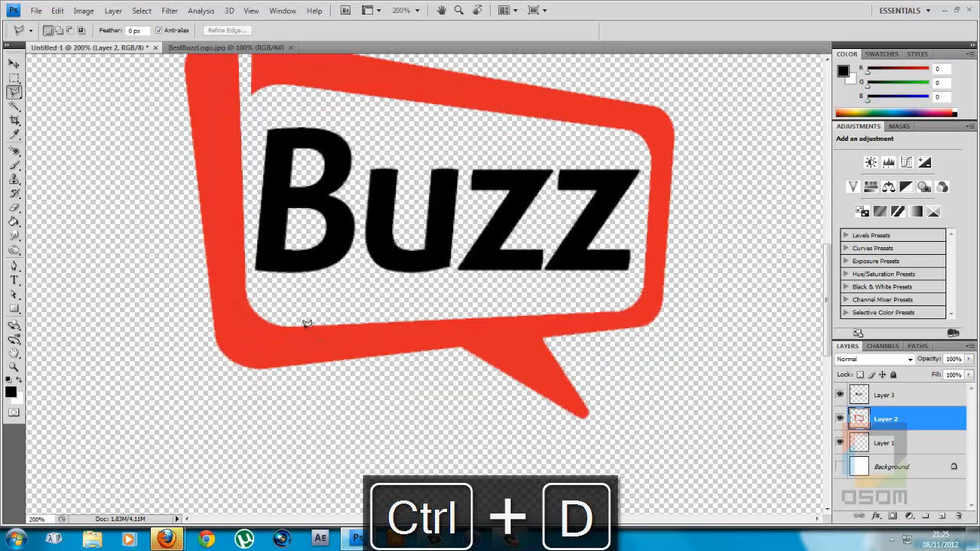
# - Cut a narrow vertical slit through the bubble's lower frame on Layer 2, below the gap between "B" and "u", and clear the selection
pyautogui.scroll(1, 337, 317)
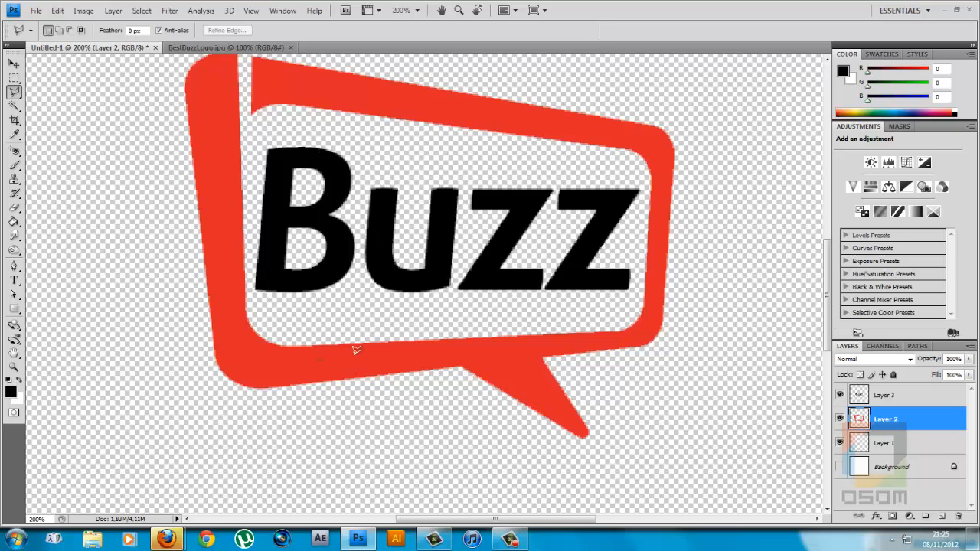
pyautogui.click(363, 406)
pyautogui.click(350, 336)
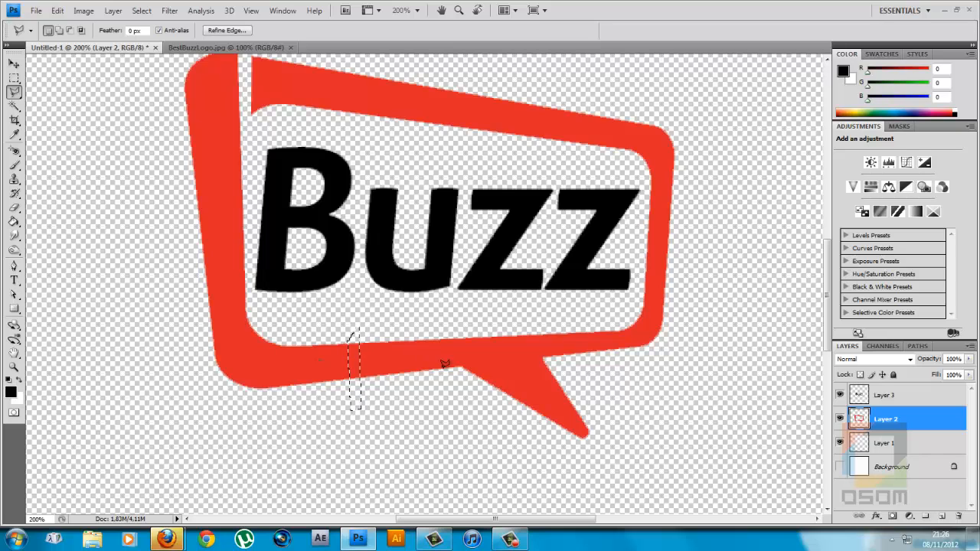
pyautogui.press('Delete')
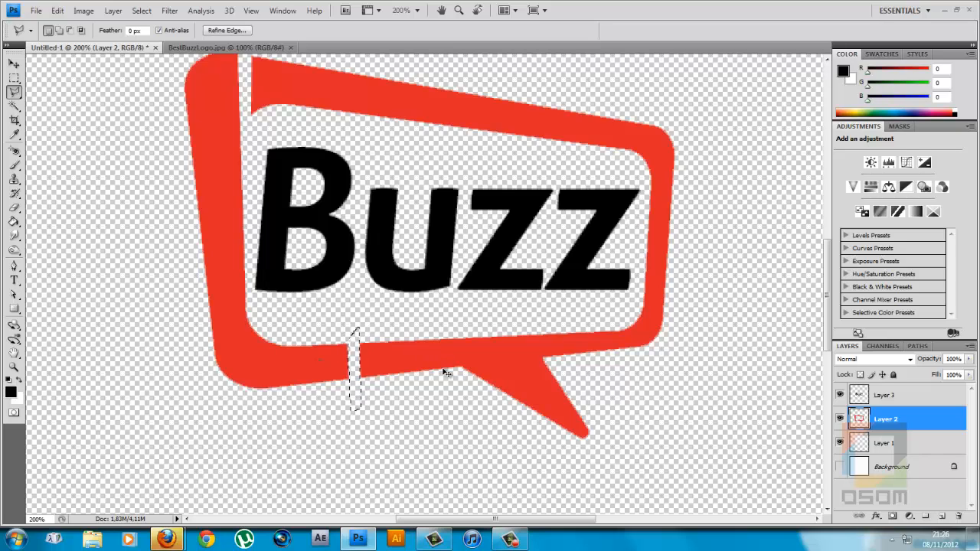
pyautogui.hotkey('ctrl', 'd')
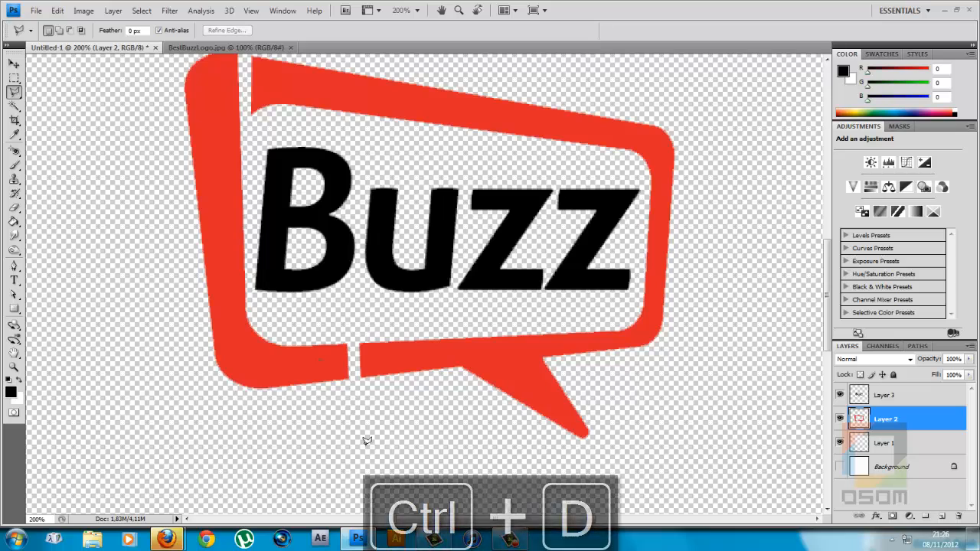
# - Cut a slanted, wedge-shaped slit through the bubble's upper frame, just right of the existing vertical slit, and clear the selection
pyautogui.scroll(3, 283, 320)
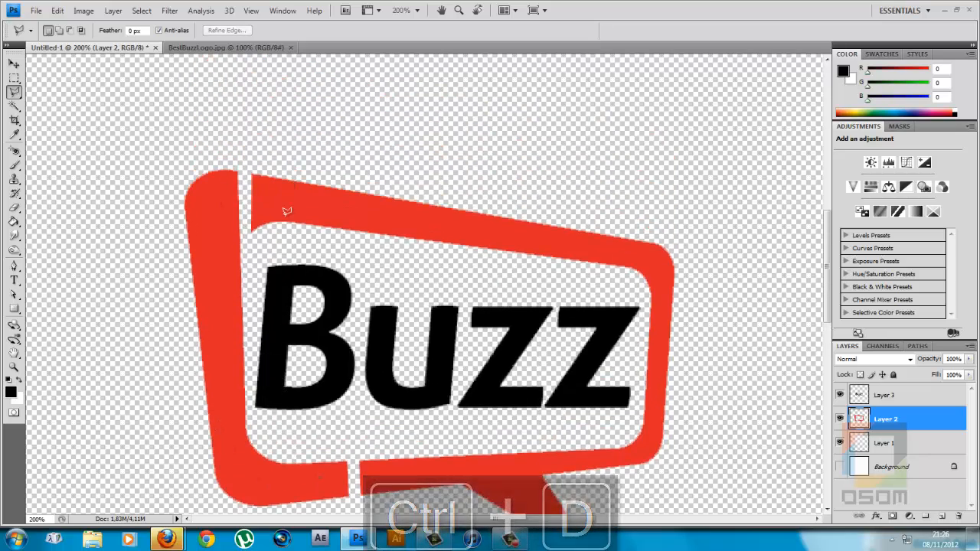
pyautogui.click(277, 225)
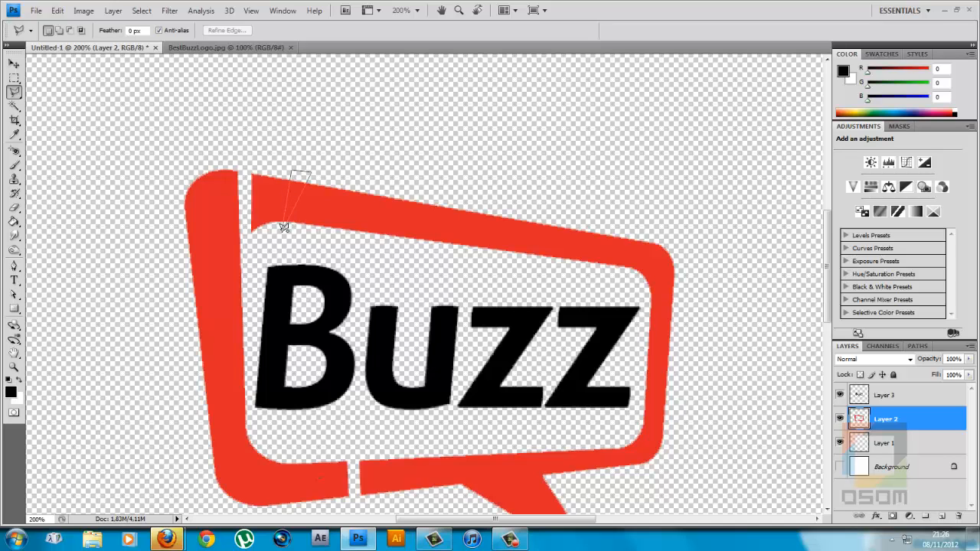
pyautogui.doubleClick(283, 227)
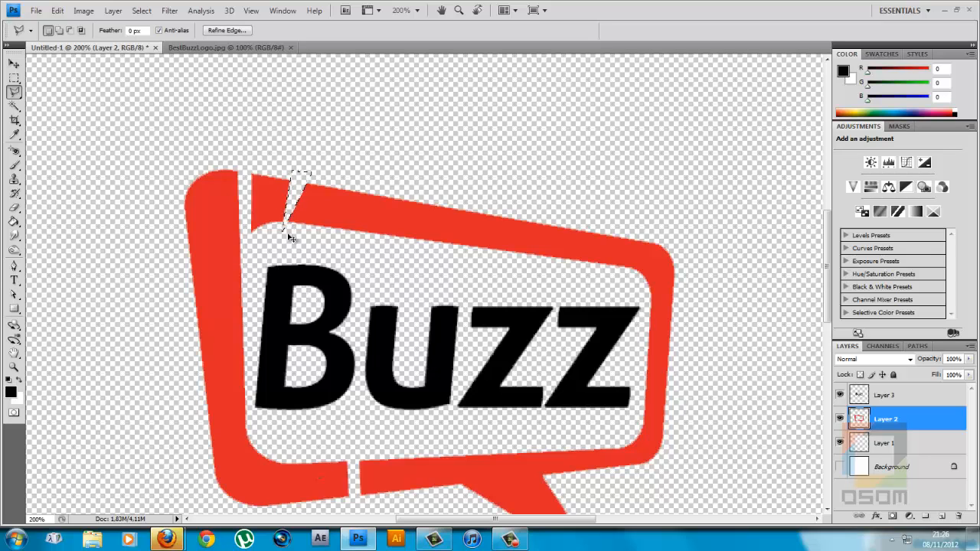
pyautogui.hotkey('ctrl', 'd')
pyautogui.click(15, 64)
# - Compare the whole slit bubble with the Lbuzz example image from the desktop and return to Photoshop
pyautogui.scroll(-3, 188, 299)
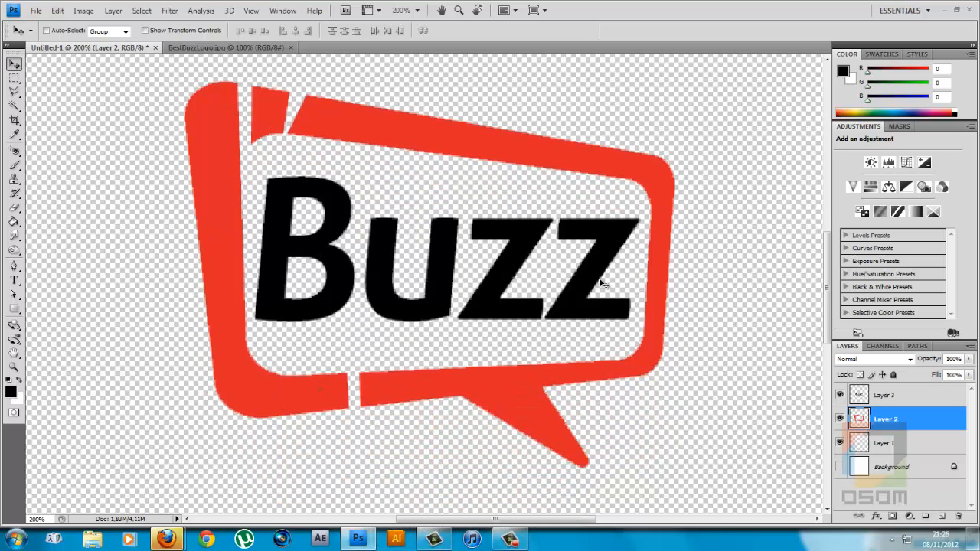
pyautogui.scroll(-2, 565, 508)
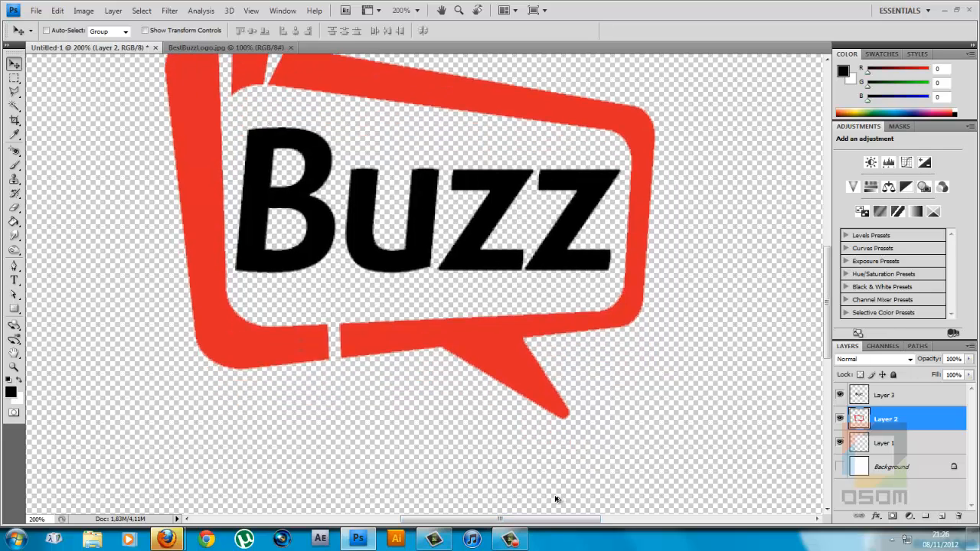
pyautogui.hotkey('ctrl', '0')
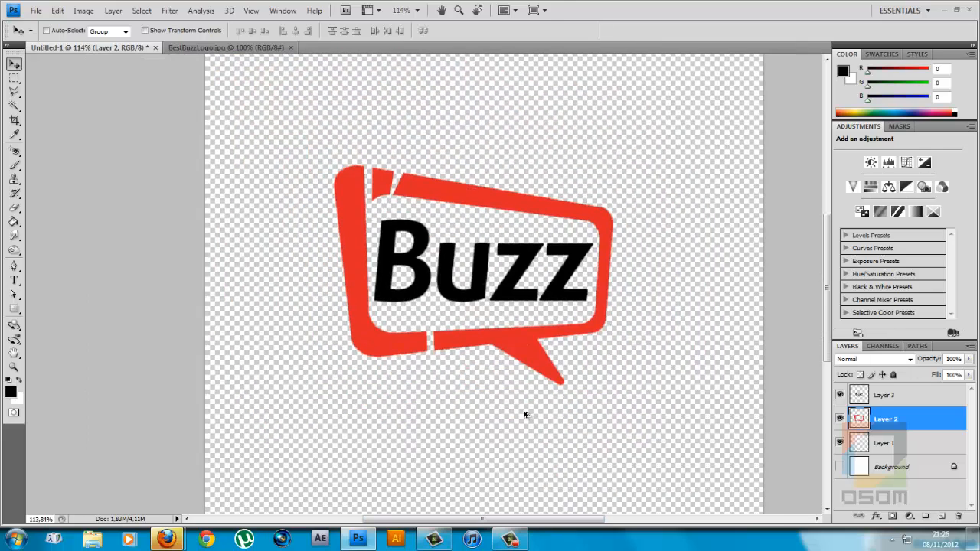
pyautogui.scroll(-2, 526, 437)
pyautogui.scroll(3, 328, 243)
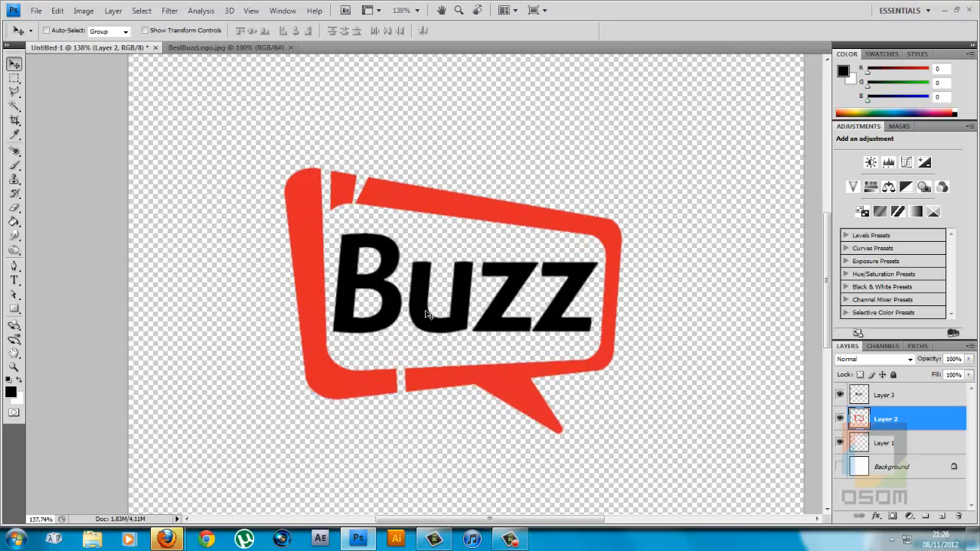
pyautogui.click(368, 542)
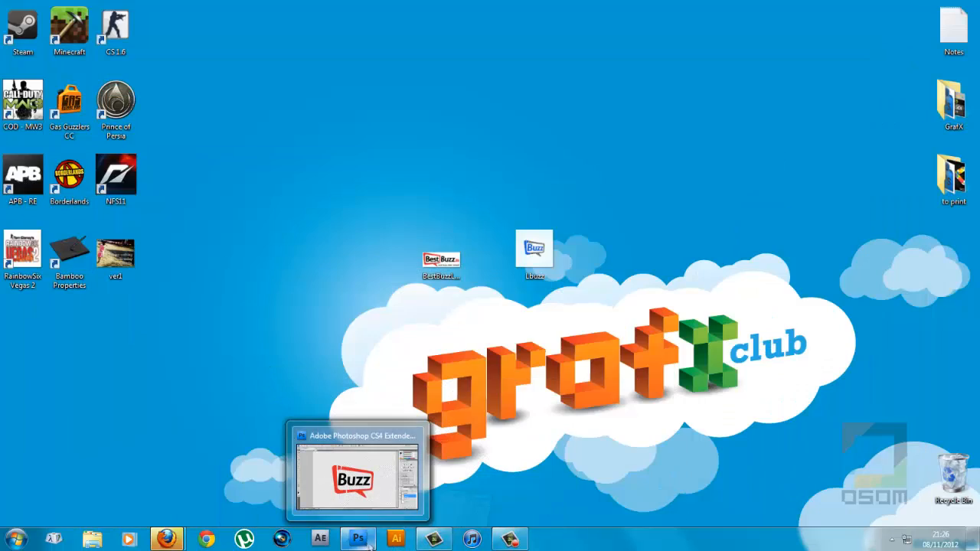
pyautogui.doubleClick(534, 258)
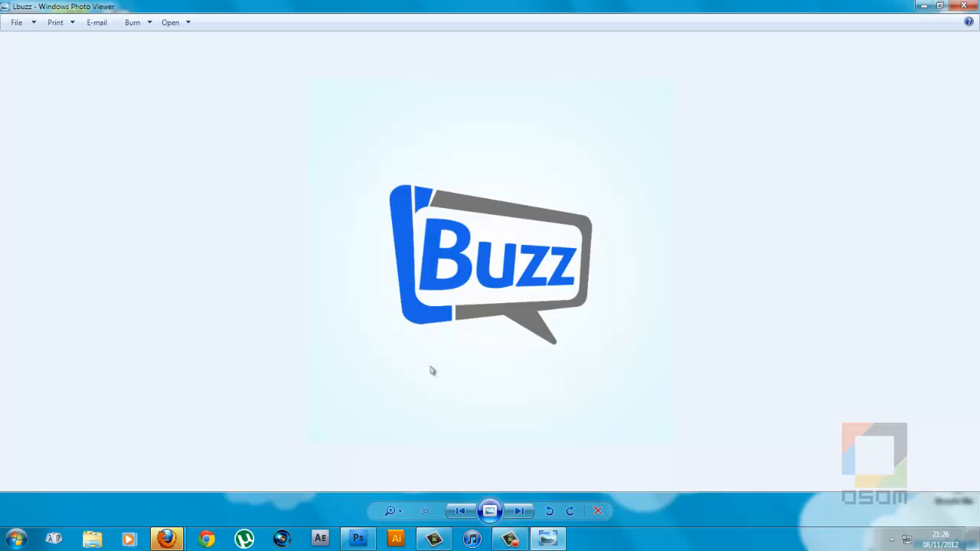
pyautogui.click(360, 544)
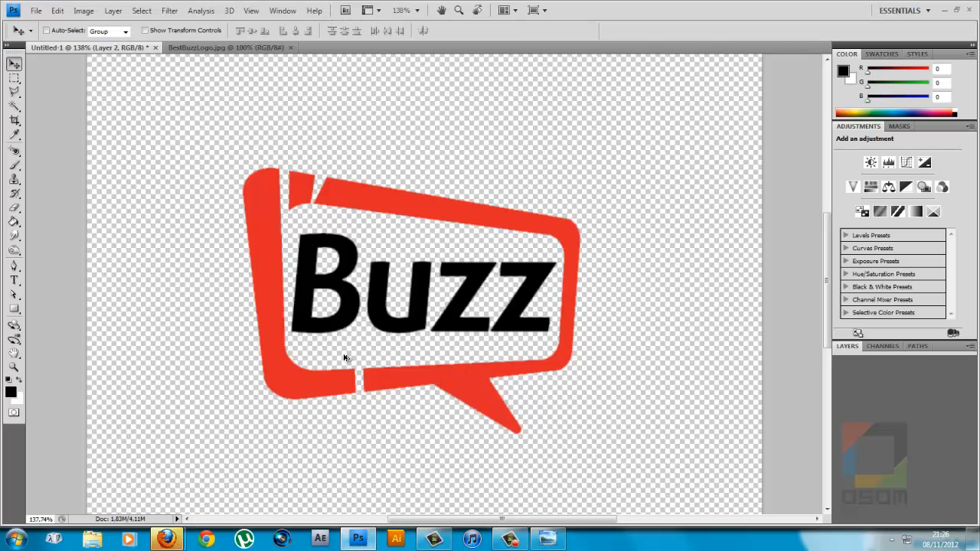
# - Select Layer 2 and check once more in the Lbuzz example which frame sections have their own colour
pyautogui.scroll(1, 345, 357)
pyautogui.click(848, 346)
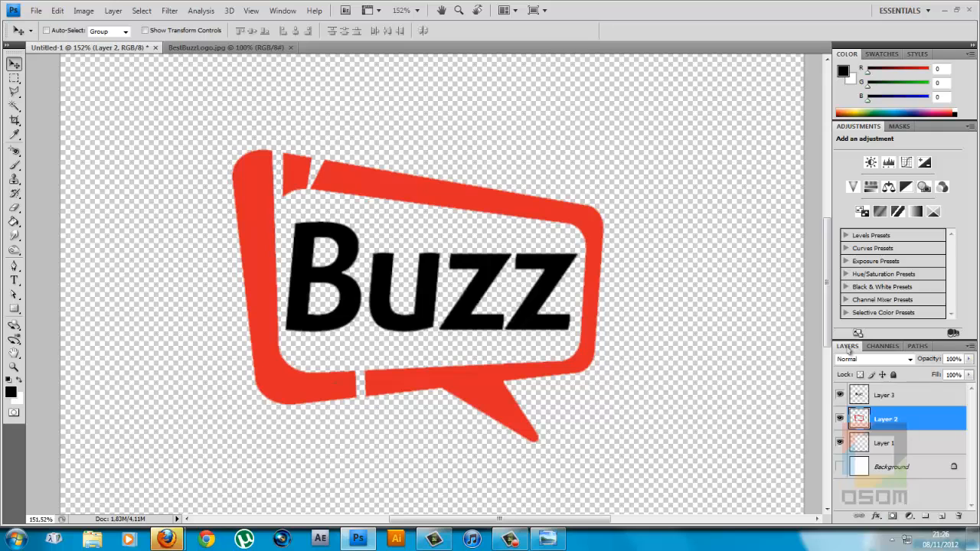
pyautogui.click(860, 399)
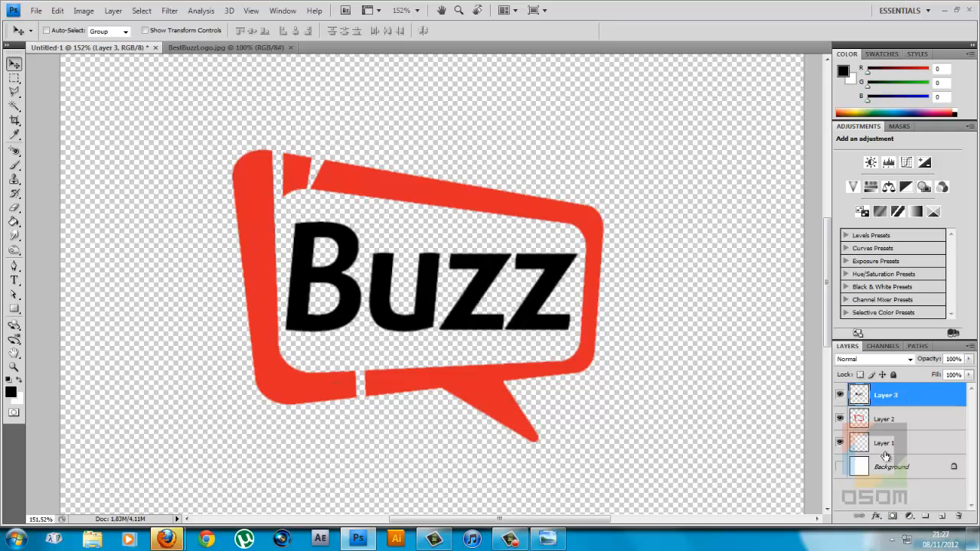
pyautogui.click(865, 424)
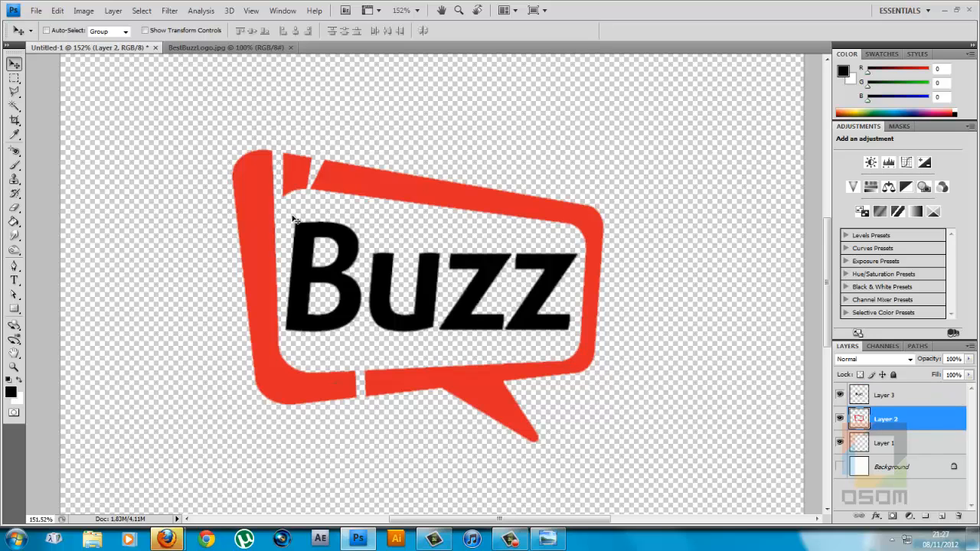
pyautogui.click(551, 540)
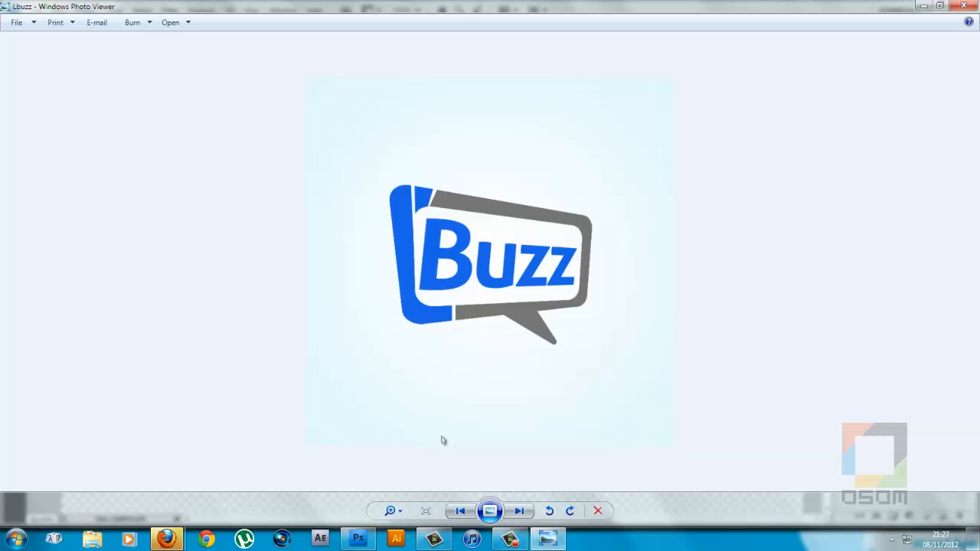
pyautogui.click(367, 541)
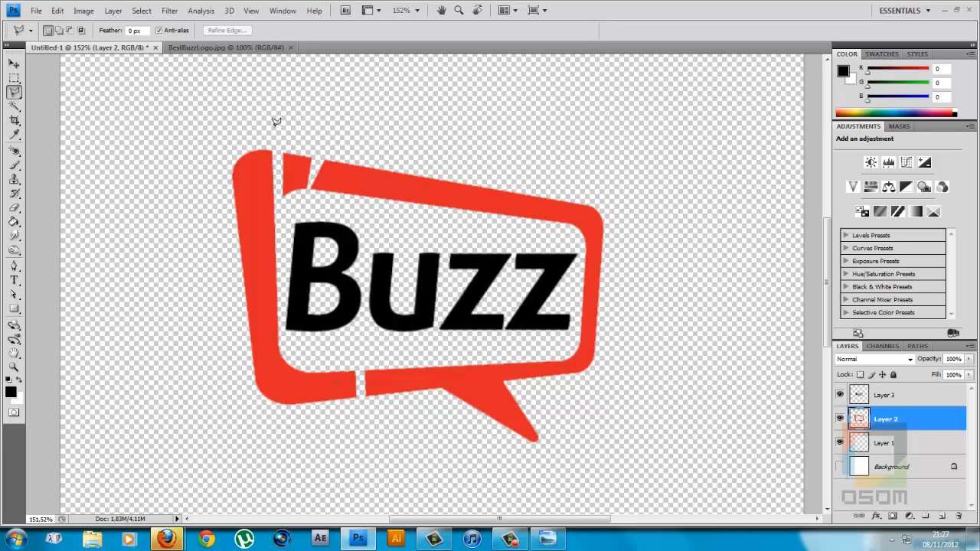
# - Outline the bubble's left section between the slanted and lower slits with the Polygonal Lasso and copy it to a new layer
pyautogui.click(320, 142)
pyautogui.click(304, 211)
pyautogui.click(361, 363)
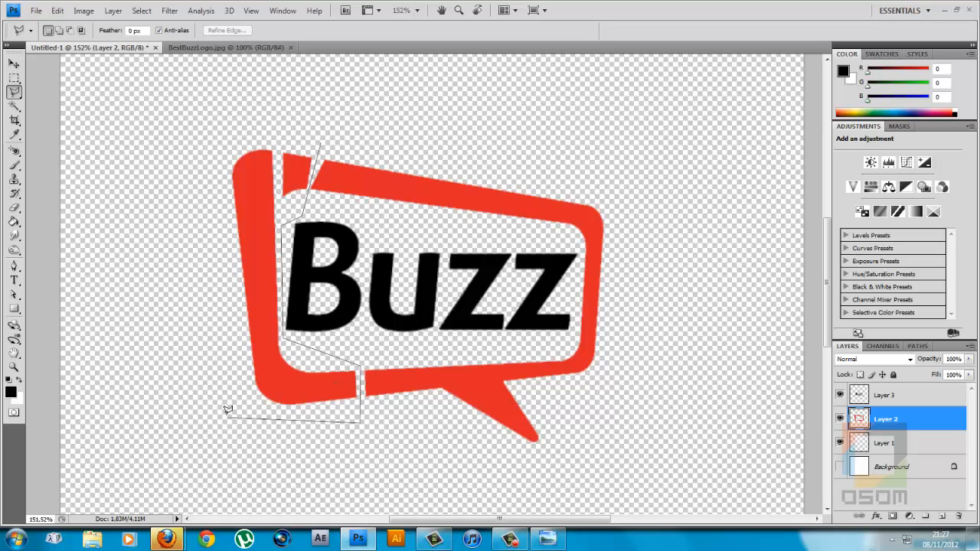
pyautogui.doubleClick(322, 141)
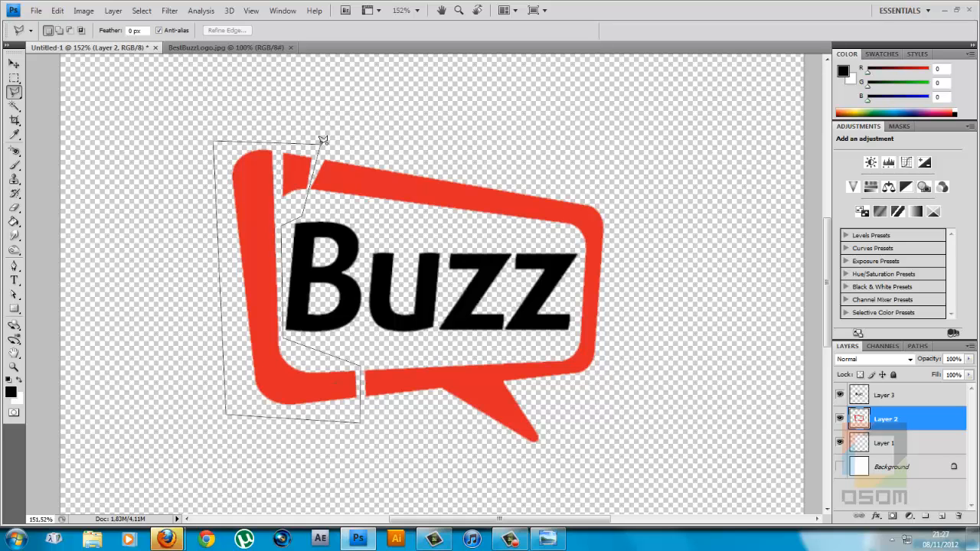
pyautogui.click(325, 147)
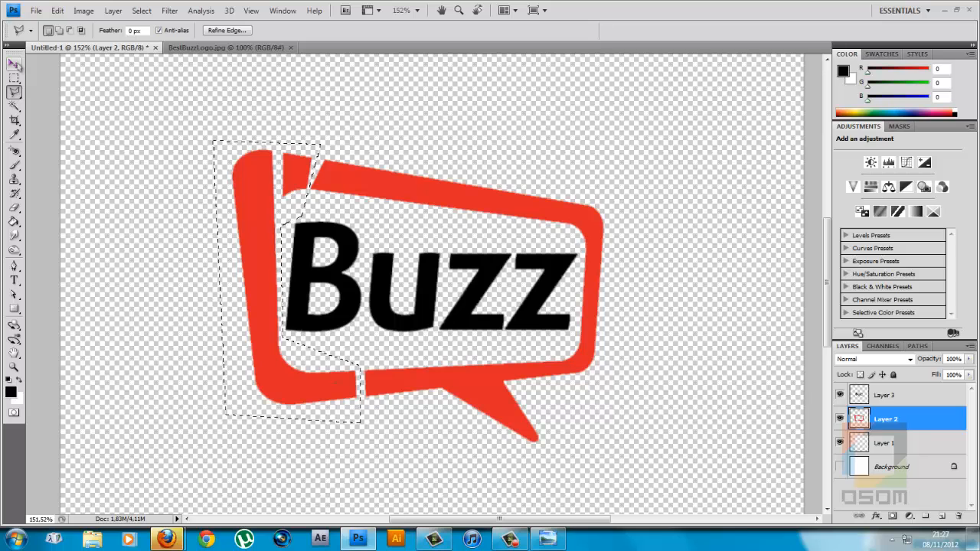
pyautogui.click(13, 63)
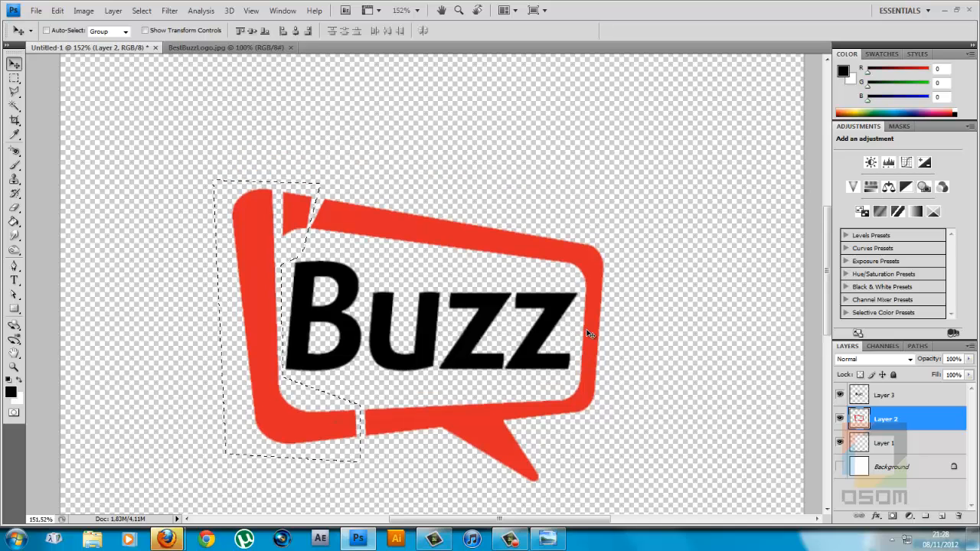
pyautogui.scroll(1, 590, 334)
pyautogui.hotkey('ctrl', 'j')
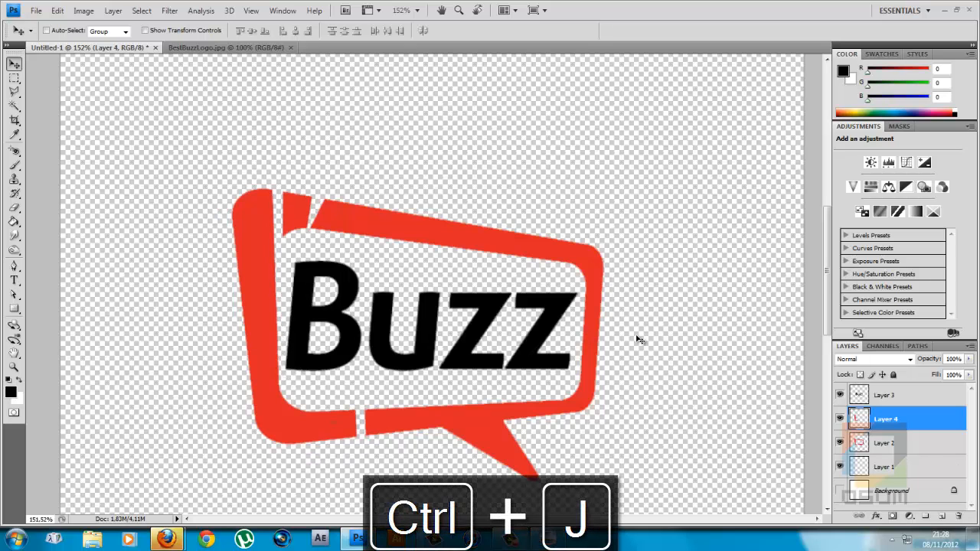
pyautogui.scroll(-2, 639, 339)
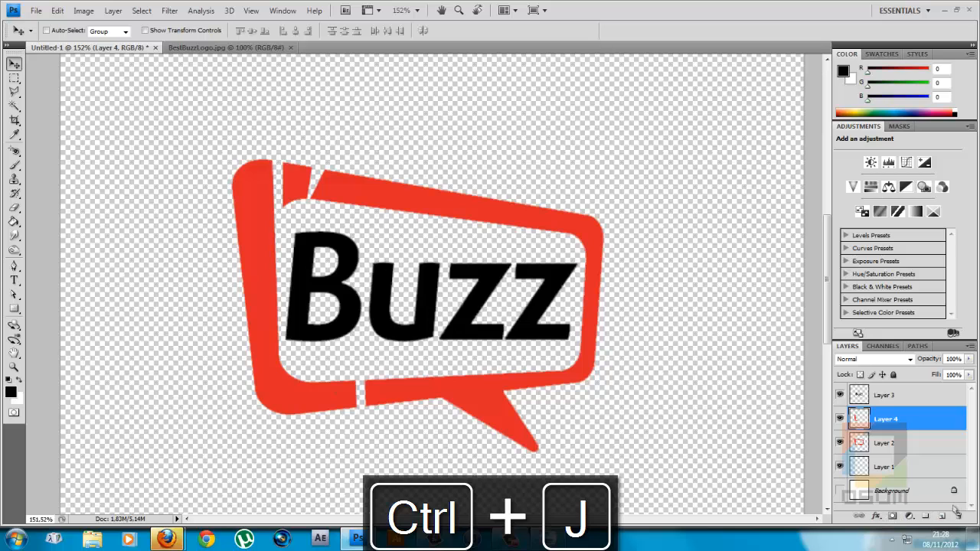
pyautogui.click(898, 445)
pyautogui.rightClick(898, 445)
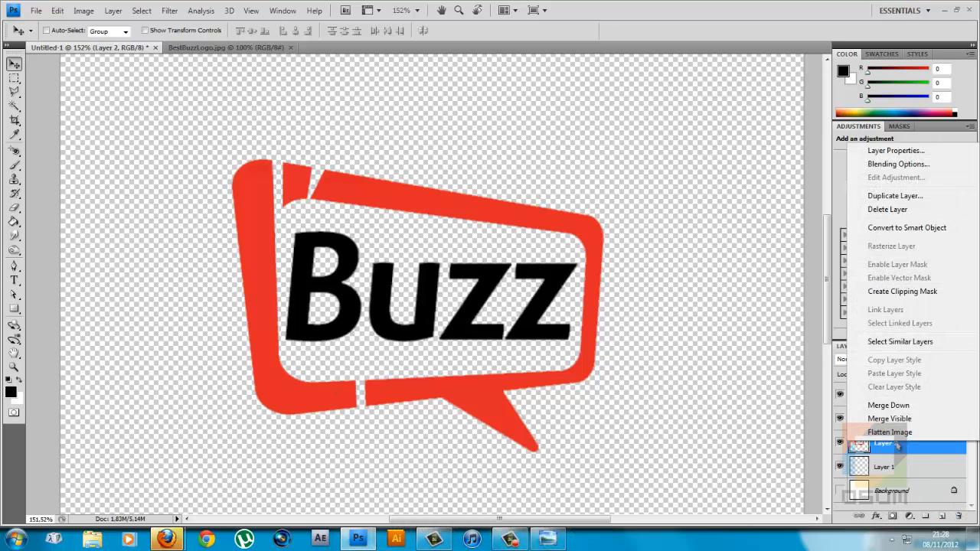
pyautogui.click(915, 454)
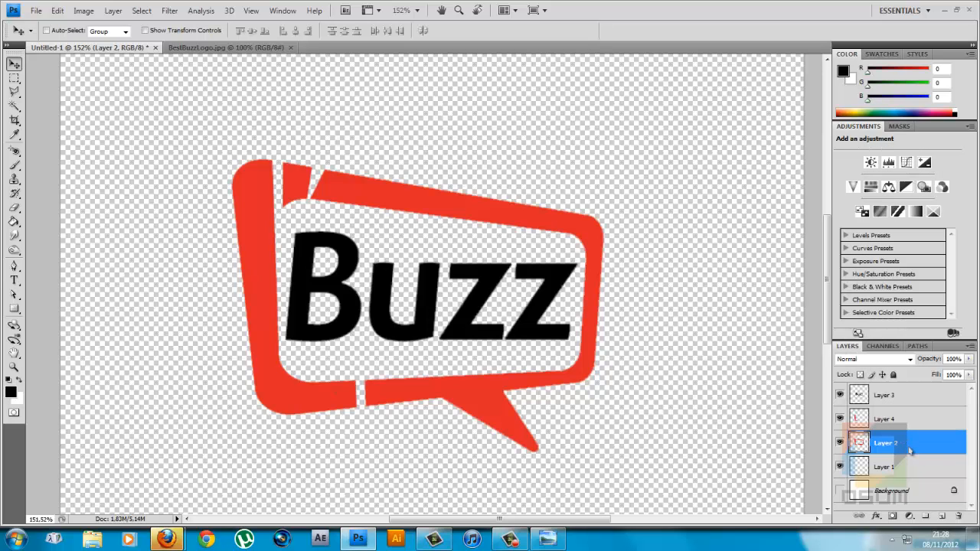
pyautogui.rightClick(911, 445)
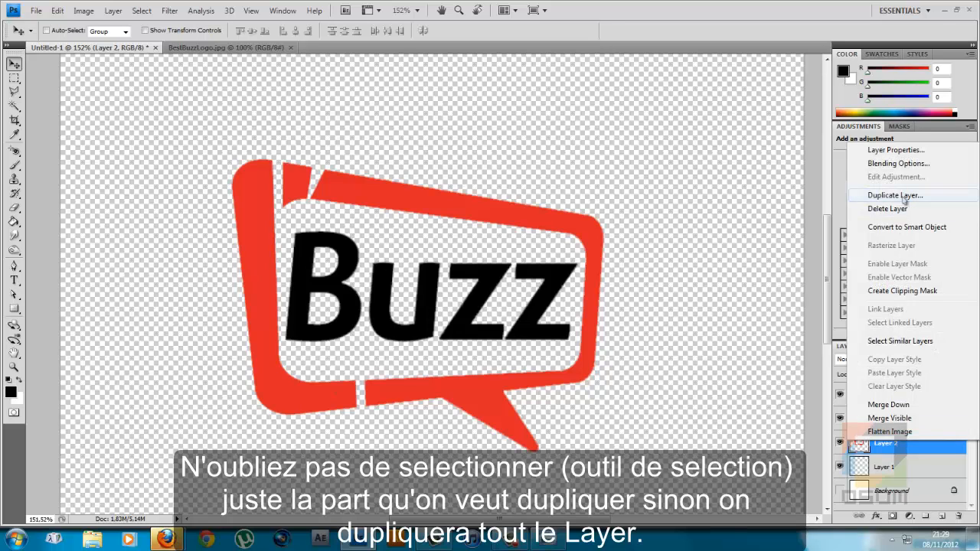
pyautogui.click(195, 129)
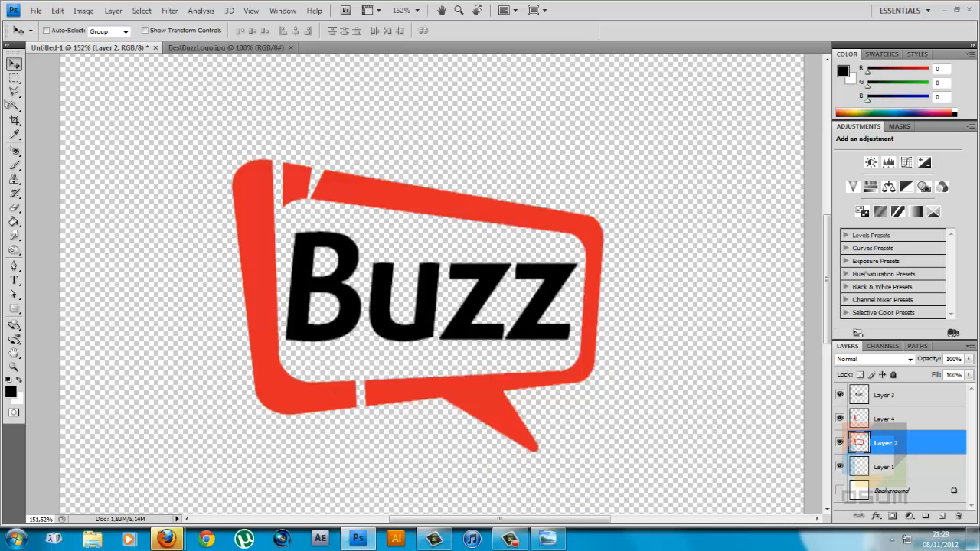
# - Toggle the visibility of Layer 2, Layer 4 and Layer 3 to check what each contains, leaving all three shown
pyautogui.click(841, 443)
pyautogui.click(840, 442)
pyautogui.click(841, 443)
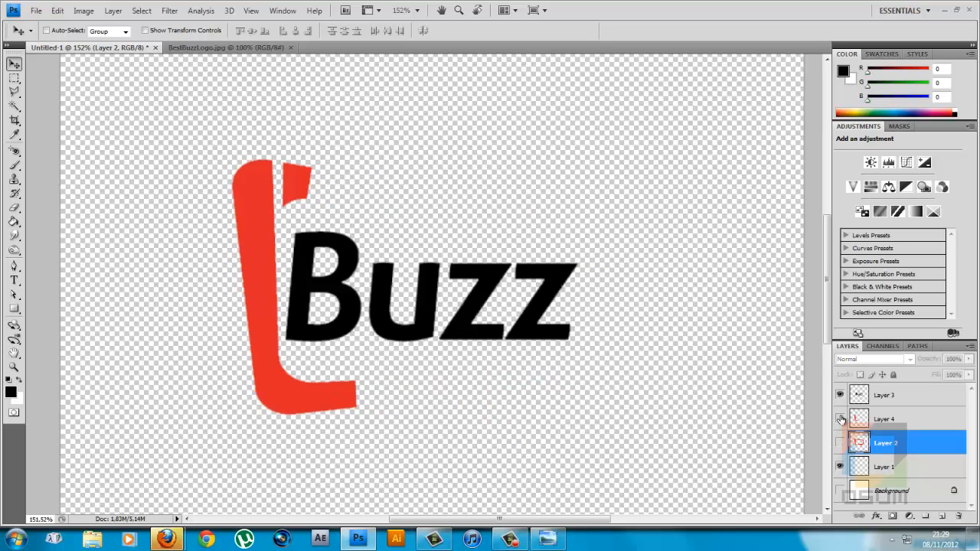
pyautogui.click(841, 419)
pyautogui.click(840, 419)
pyautogui.click(861, 397)
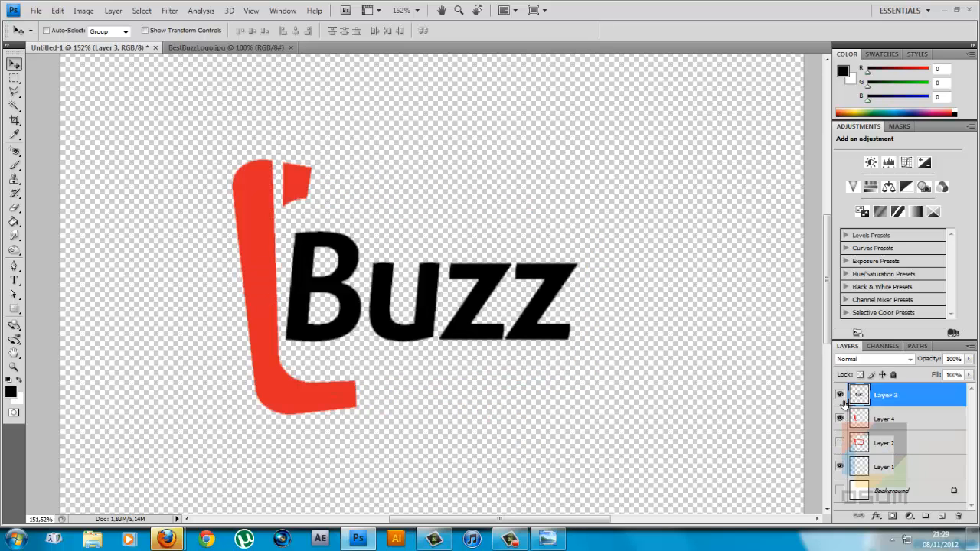
pyautogui.click(840, 395)
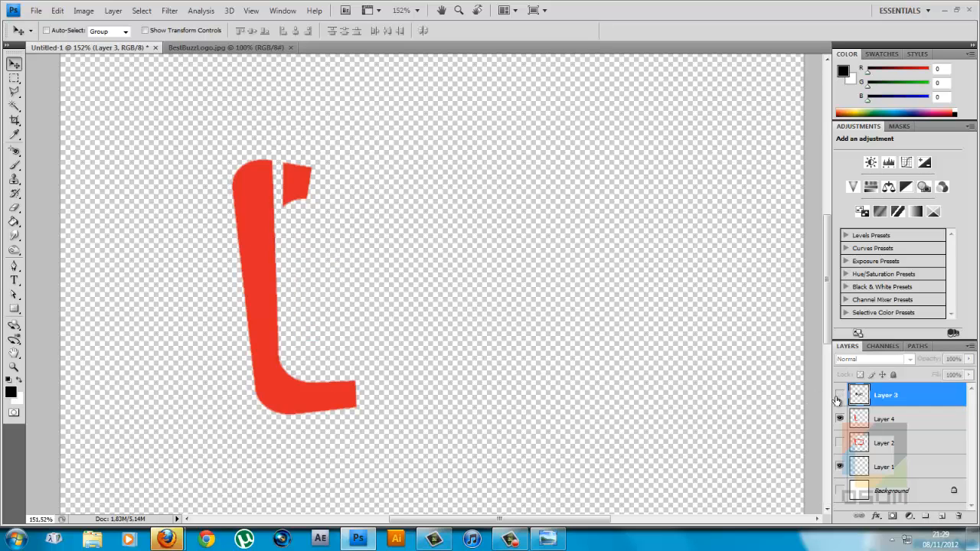
pyautogui.click(840, 395)
pyautogui.click(840, 442)
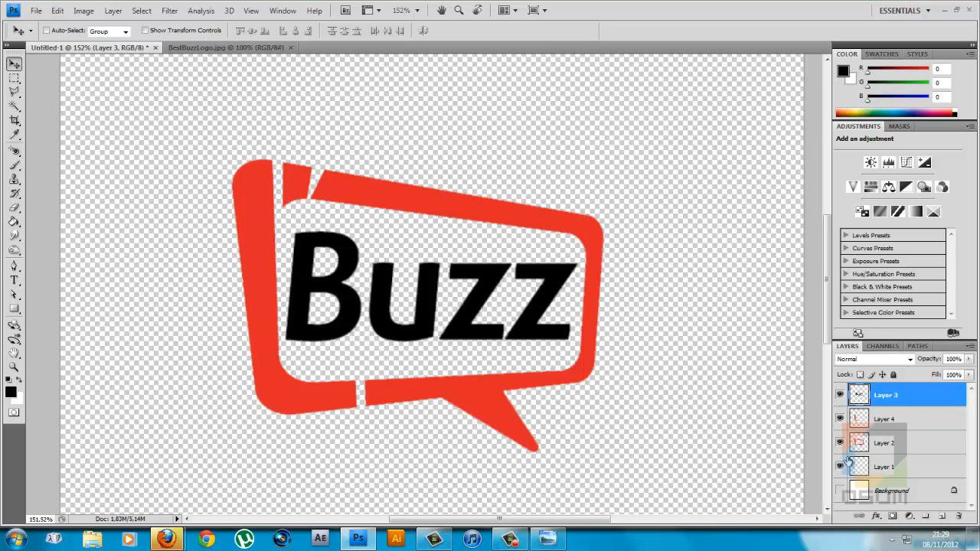
# - Add a Color Overlay effect to Layer 2, which holds the bubble's right frame section and tail
pyautogui.click(858, 447)
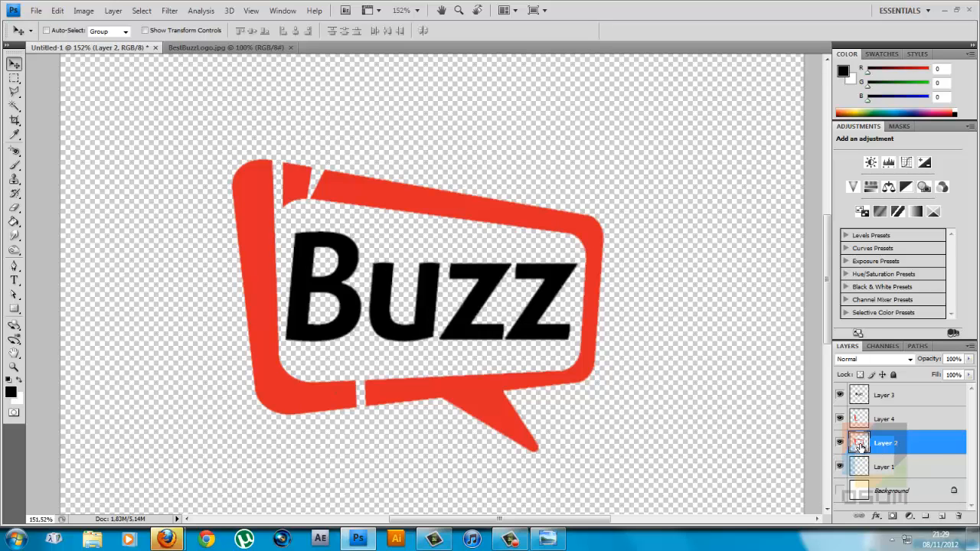
pyautogui.doubleClick(860, 447)
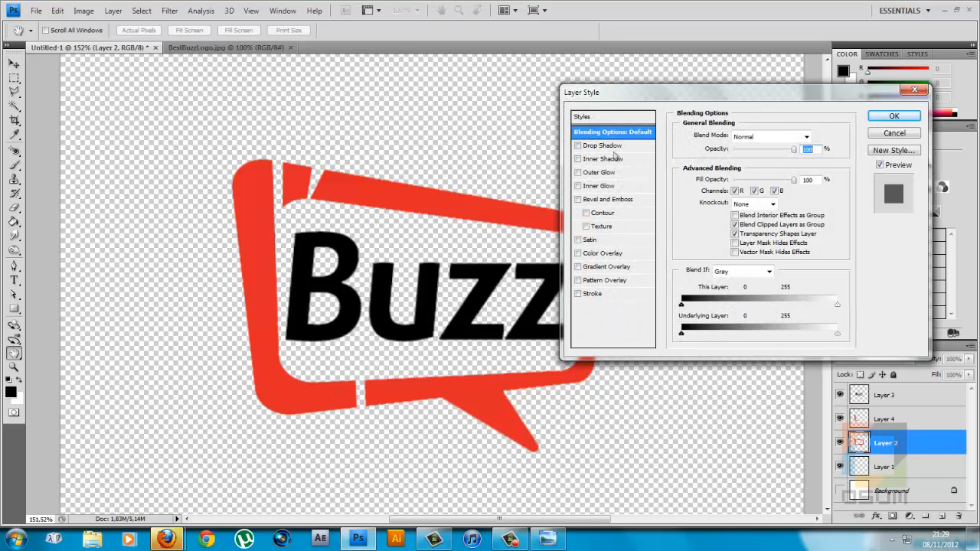
pyautogui.click(894, 134)
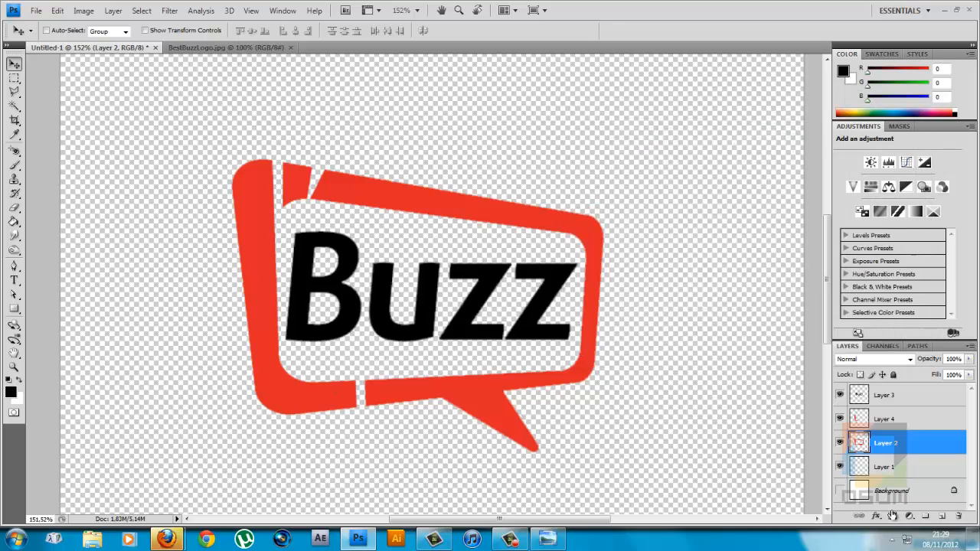
pyautogui.click(878, 517)
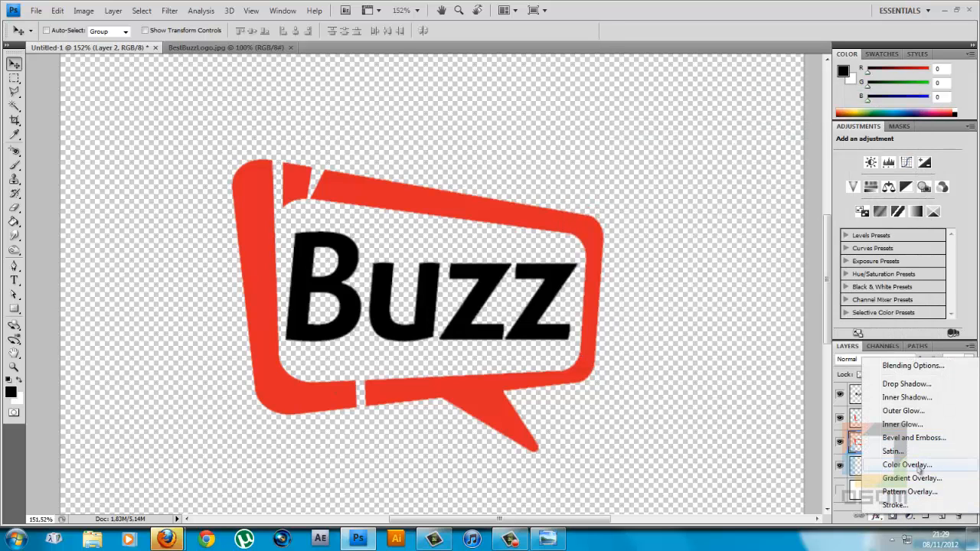
pyautogui.click(920, 470)
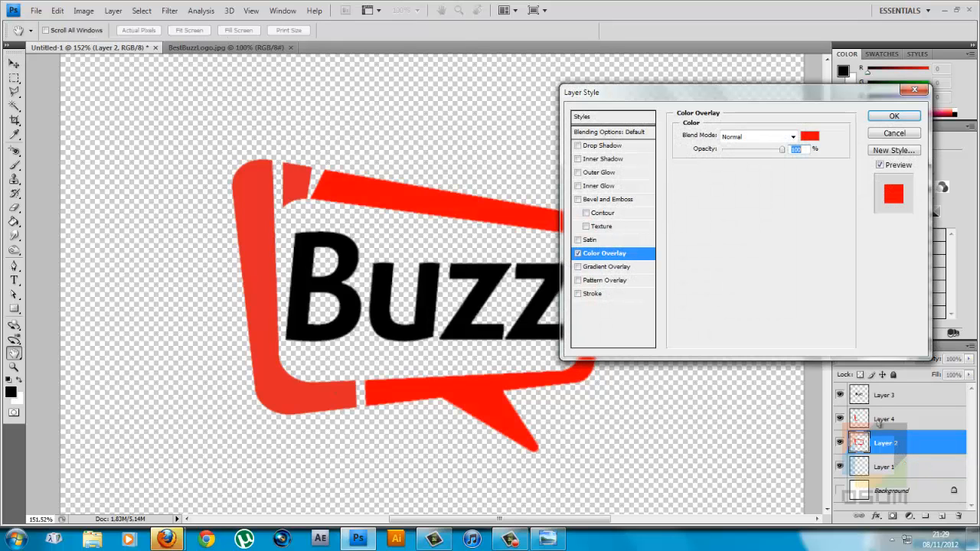
pyautogui.moveTo(742, 99); pyautogui.dragTo(456, 84)
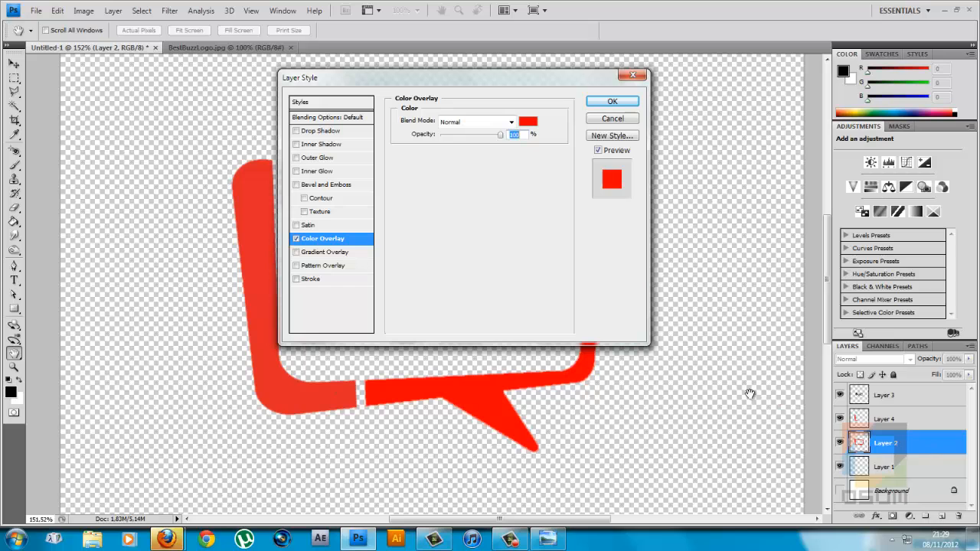
# - Set the Layer 2 overlay colour to mid-grey #818080 and apply the layer style
pyautogui.click(527, 121)
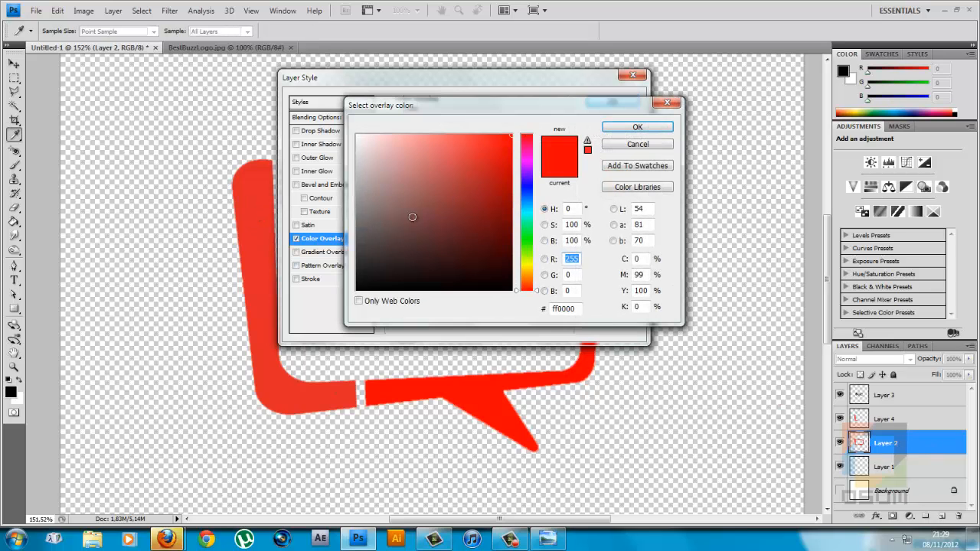
pyautogui.moveTo(369, 160); pyautogui.dragTo(345, 202)
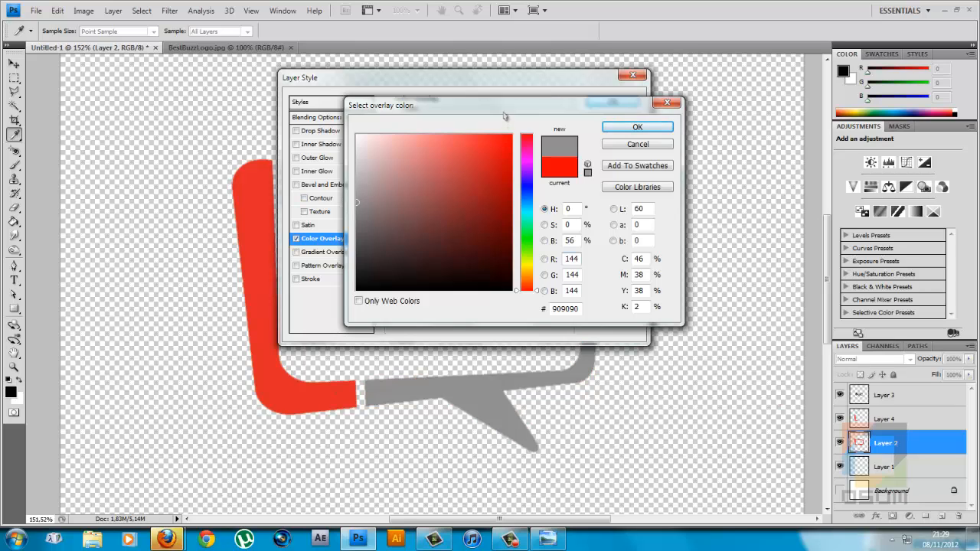
pyautogui.moveTo(505, 115); pyautogui.dragTo(484, 92)
pyautogui.moveTo(340, 184)
pyautogui.mouseDown()
pyautogui.moveTo(326, 193)
pyautogui.moveTo(333, 197)
pyautogui.mouseUp()
pyautogui.click(337, 191)
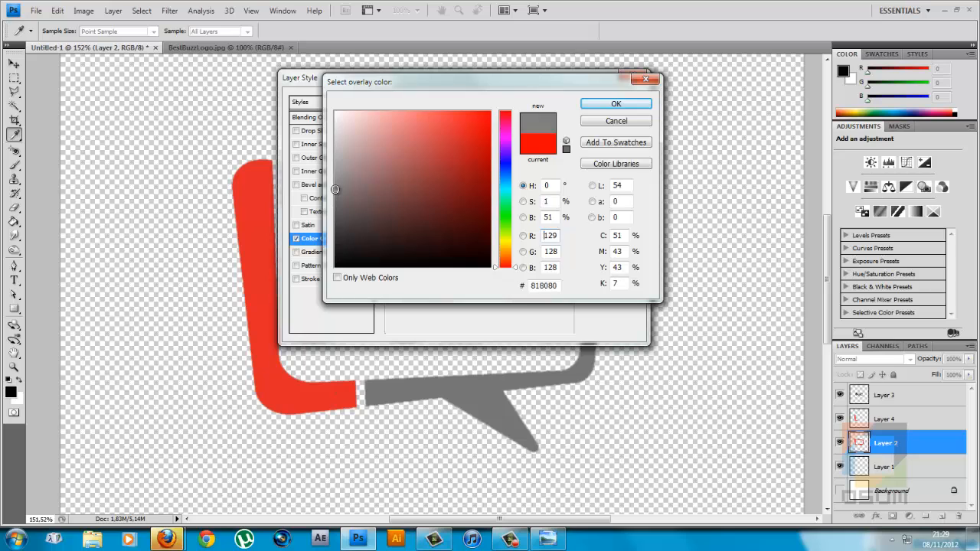
pyautogui.click(627, 107)
pyautogui.moveTo(509, 80); pyautogui.dragTo(488, 97)
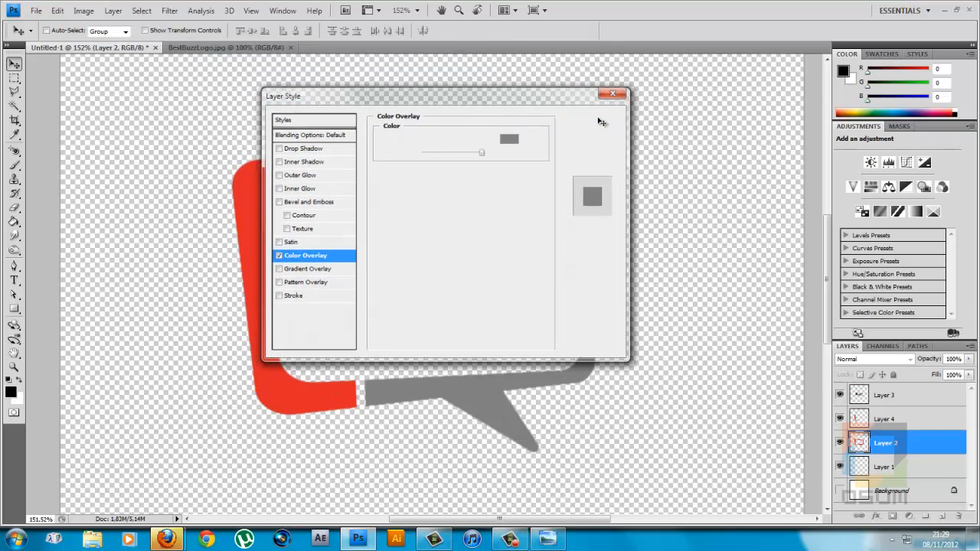
pyautogui.click(595, 119)
pyautogui.press('v')
# - Apply a Color Overlay in blue #2272f6 to Layer 4, the bubble's left section
pyautogui.click(861, 425)
pyautogui.moveTo(861, 435); pyautogui.dragTo(861, 420)
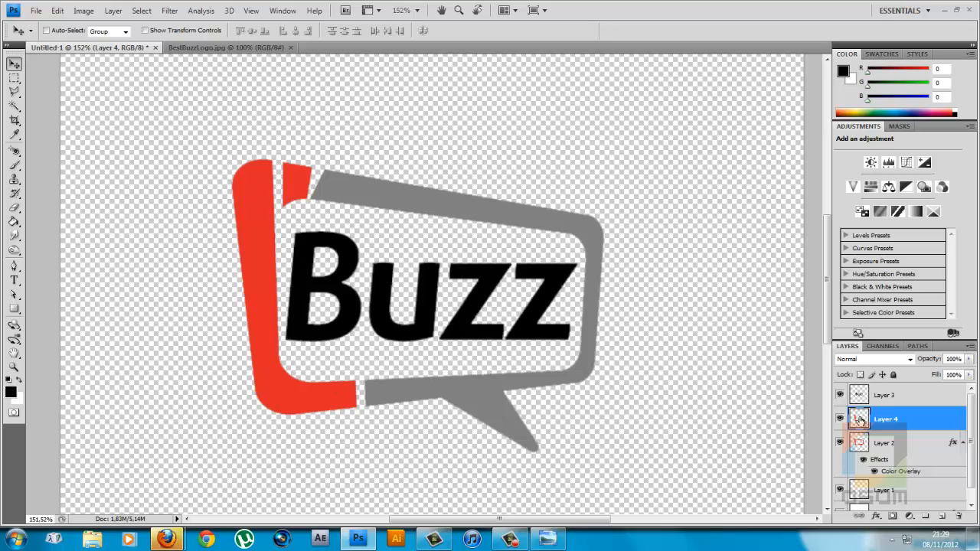
pyautogui.doubleClick(861, 420)
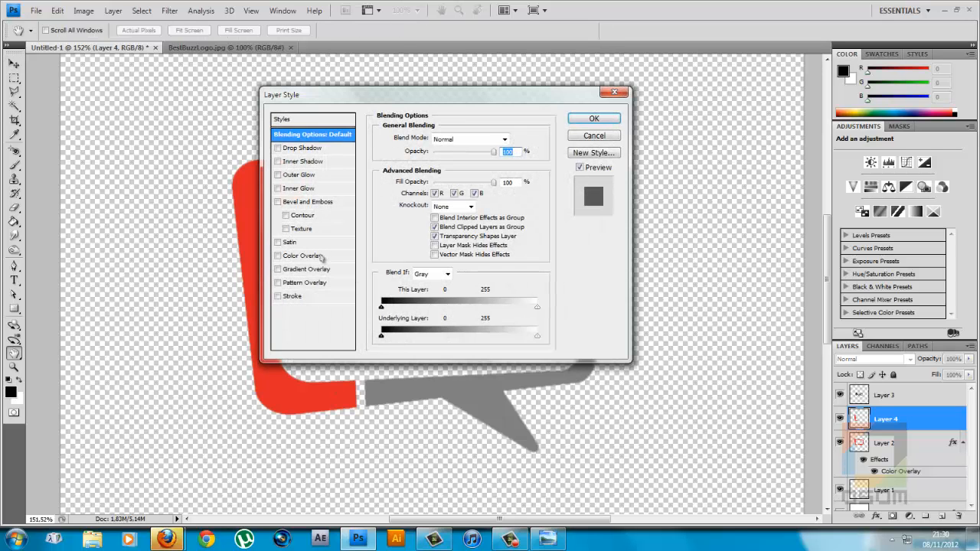
pyautogui.moveTo(377, 101); pyautogui.dragTo(544, 102)
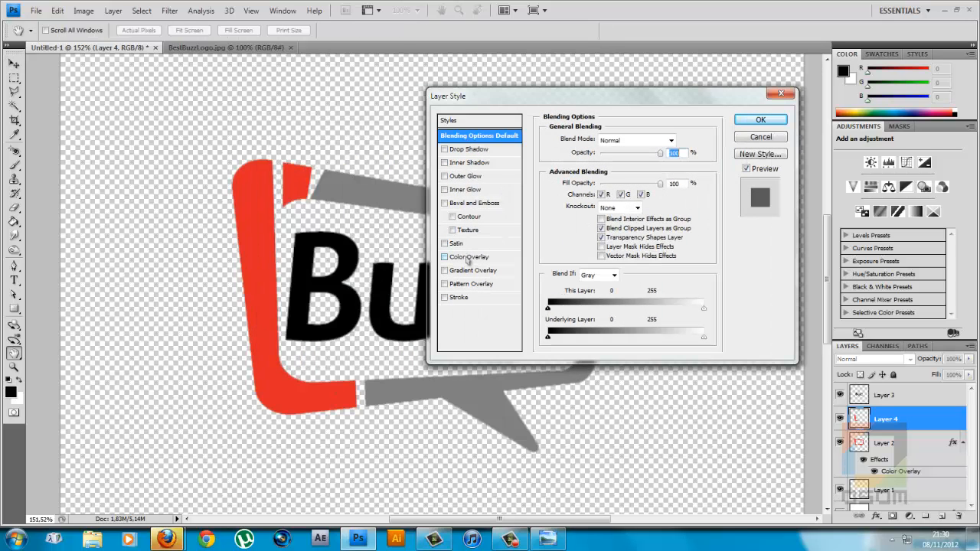
pyautogui.click(469, 257)
pyautogui.click(675, 143)
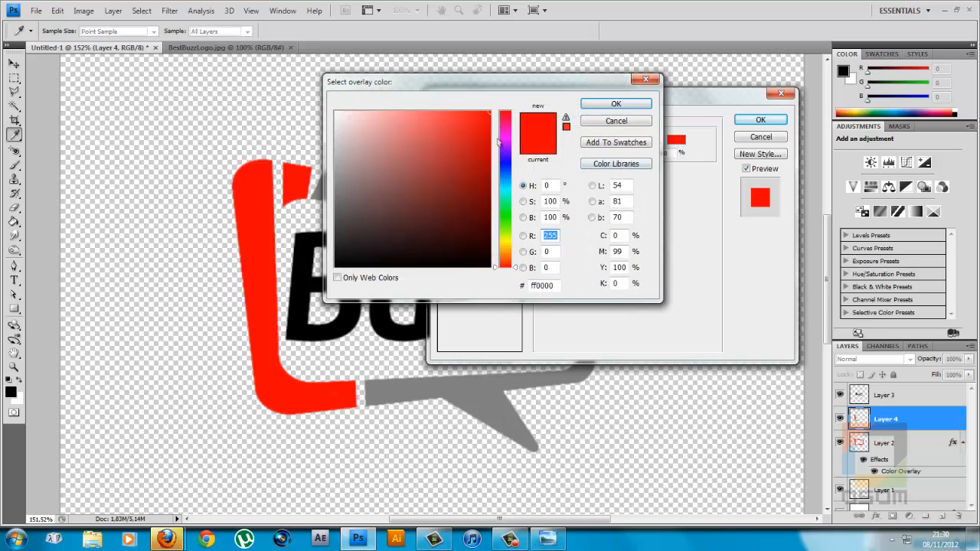
pyautogui.moveTo(499, 142); pyautogui.dragTo(498, 173)
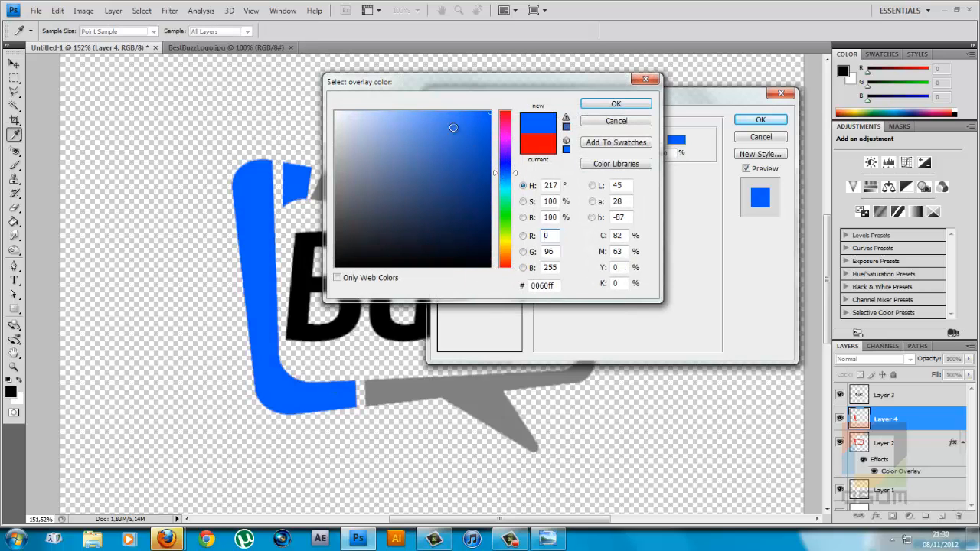
pyautogui.moveTo(454, 128); pyautogui.dragTo(470, 117)
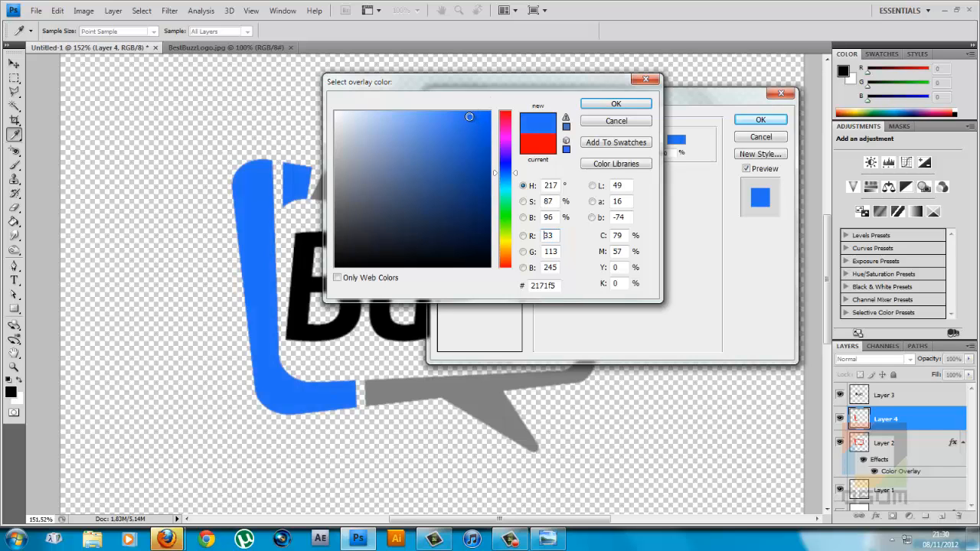
pyautogui.moveTo(484, 88); pyautogui.dragTo(560, 134)
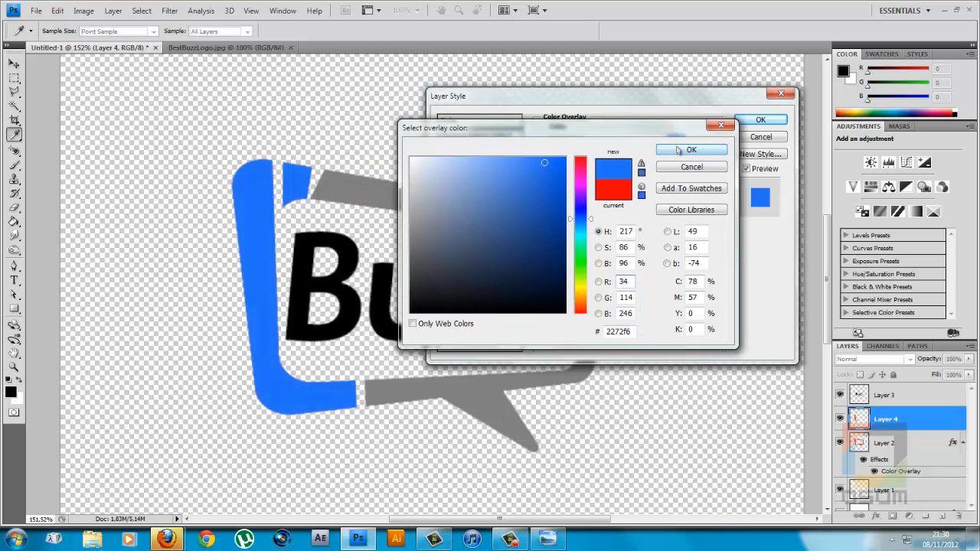
pyautogui.click(684, 151)
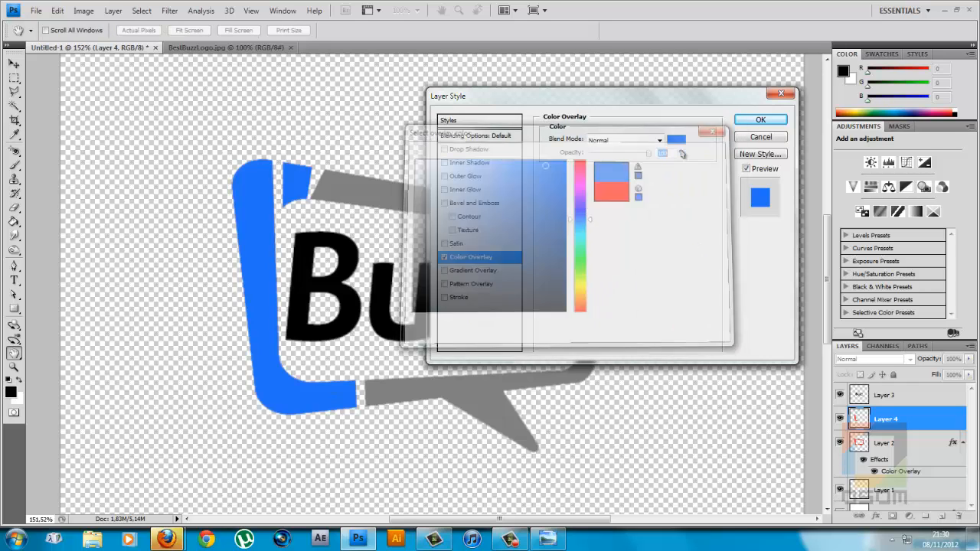
pyautogui.click(756, 121)
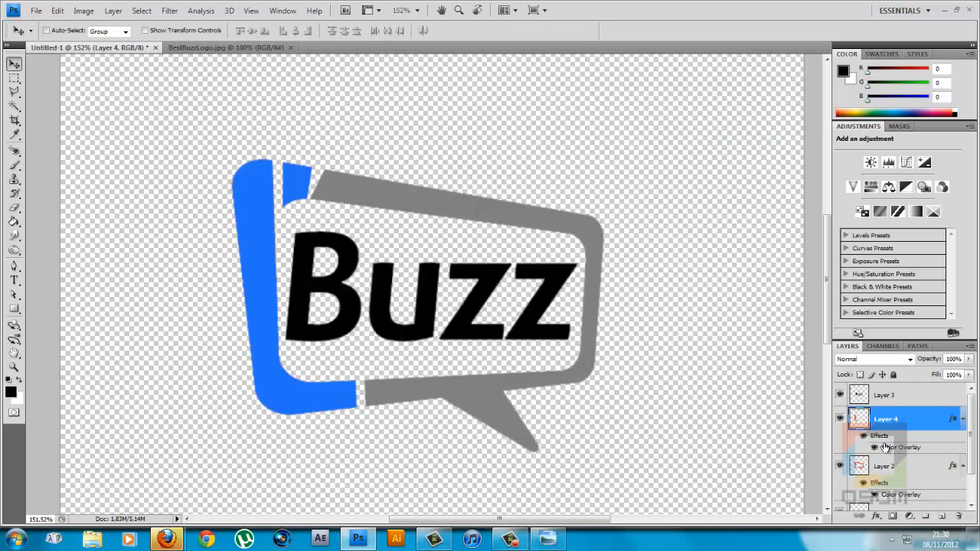
# - Apply a Color Overlay to the Buzz lettering on Layer 3, sampling the blue #2272f6 from the bubble's left section
pyautogui.click(858, 395)
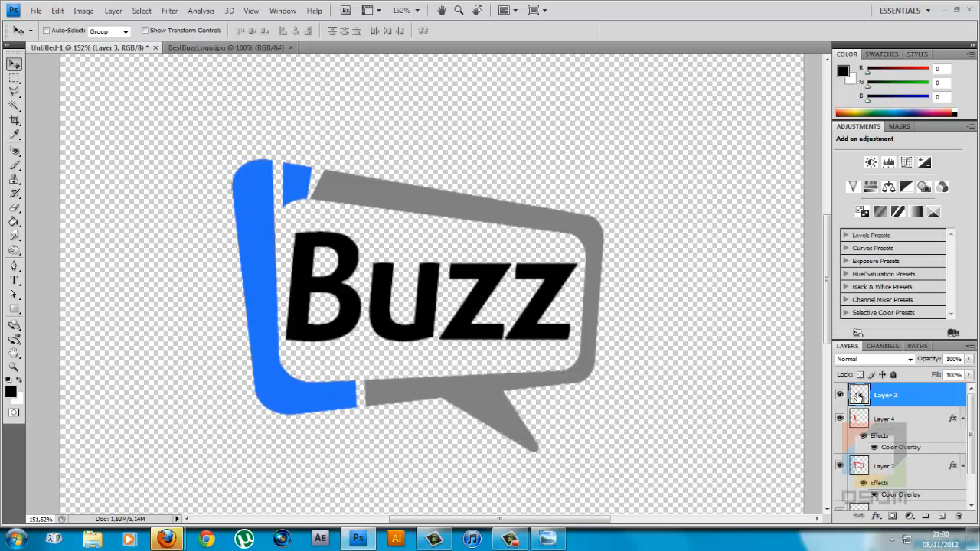
pyautogui.doubleClick(858, 395)
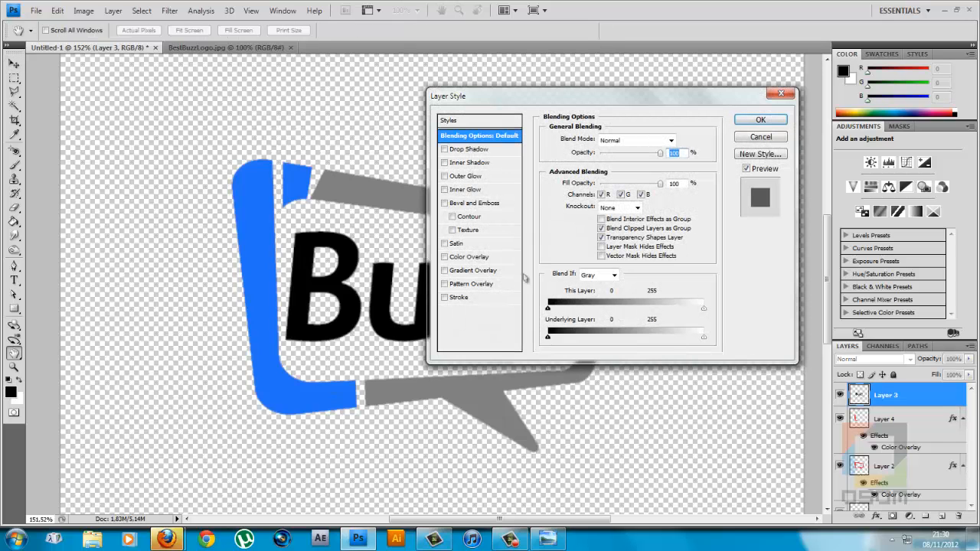
pyautogui.click(468, 258)
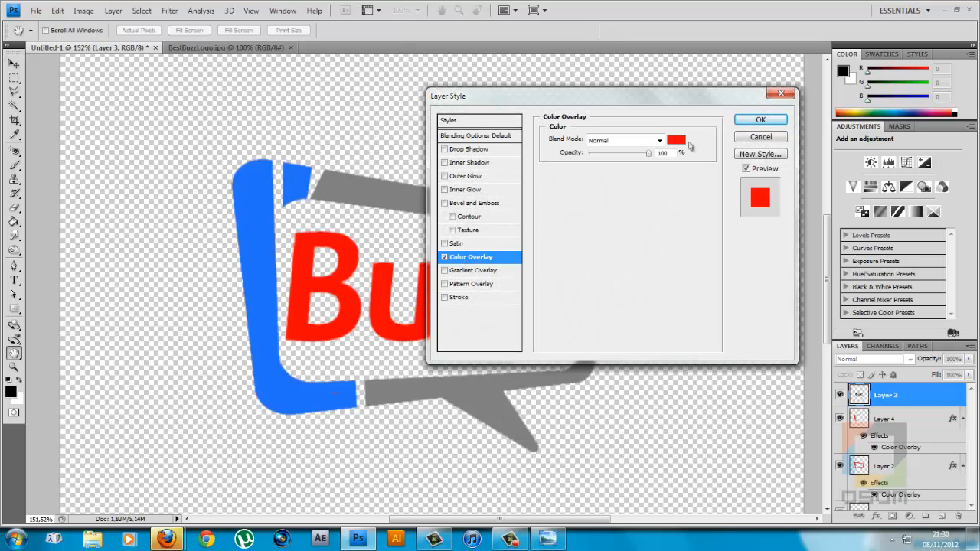
pyautogui.click(676, 141)
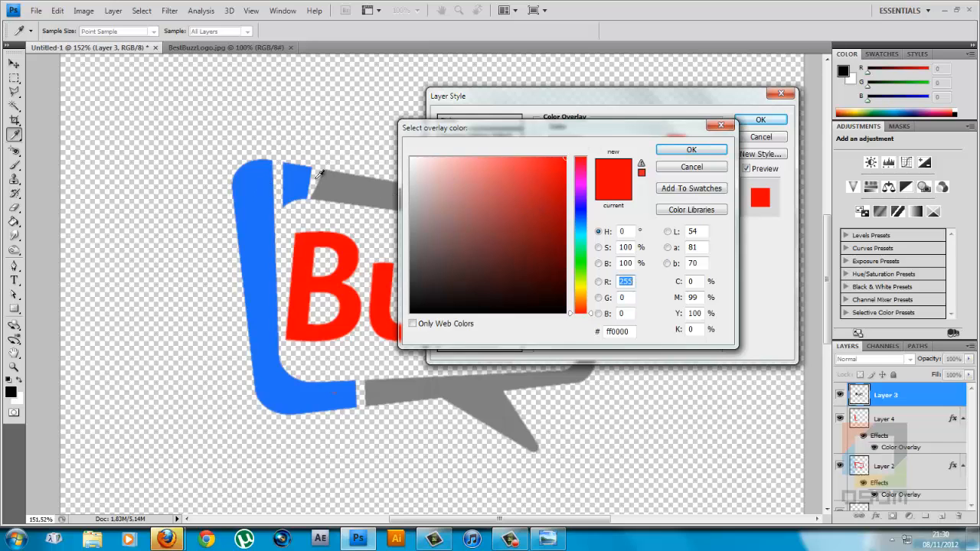
pyautogui.click(256, 193)
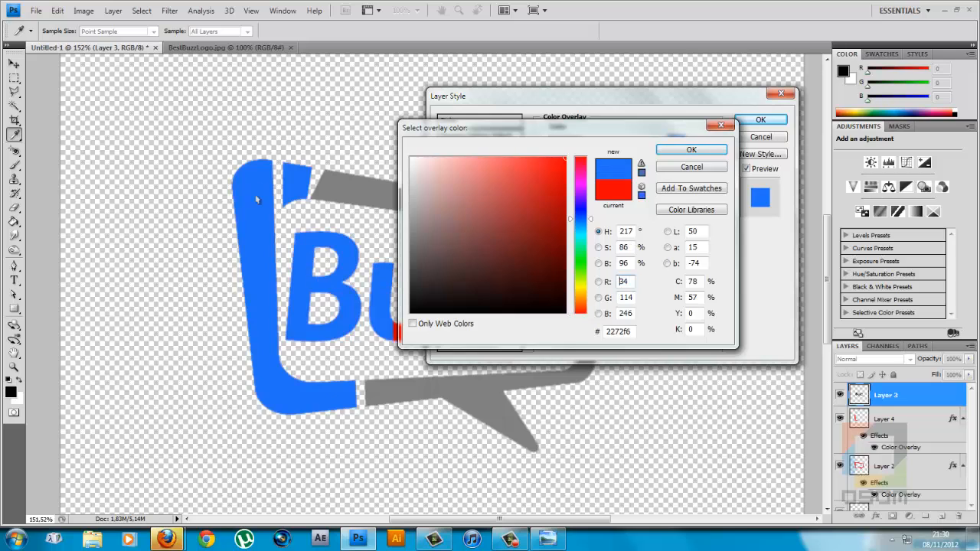
pyautogui.click(685, 150)
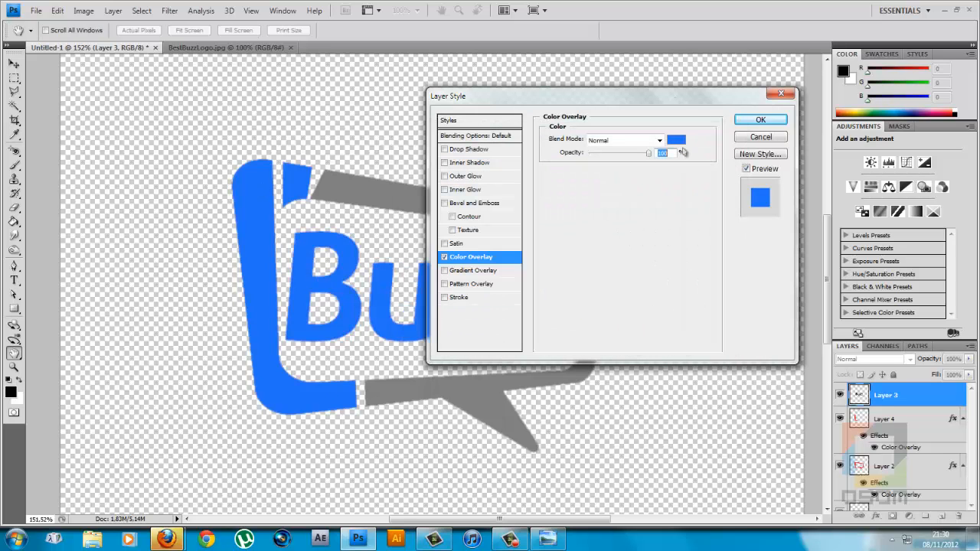
pyautogui.click(760, 120)
pyautogui.click(14, 64)
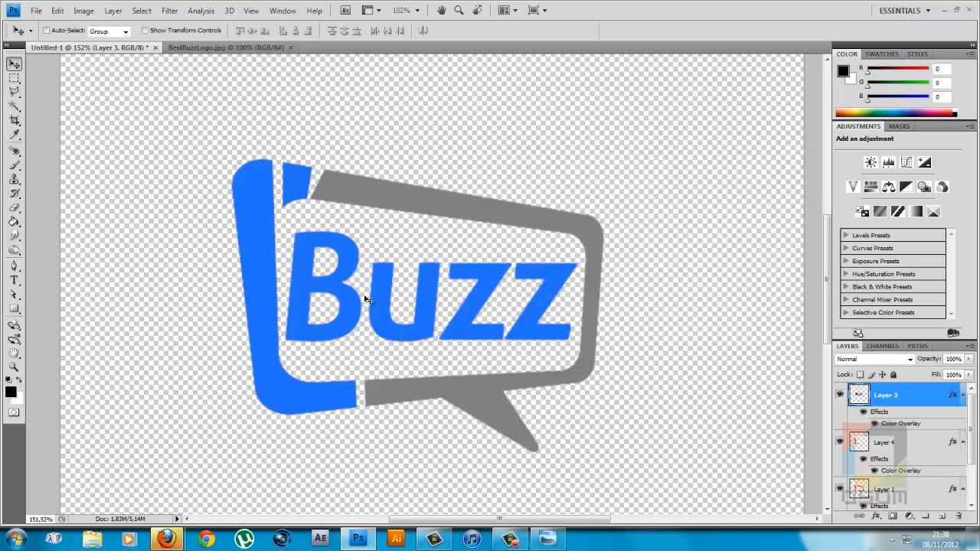
# - Create a new layer group above Layer 3
pyautogui.scroll(-6, 367, 299)
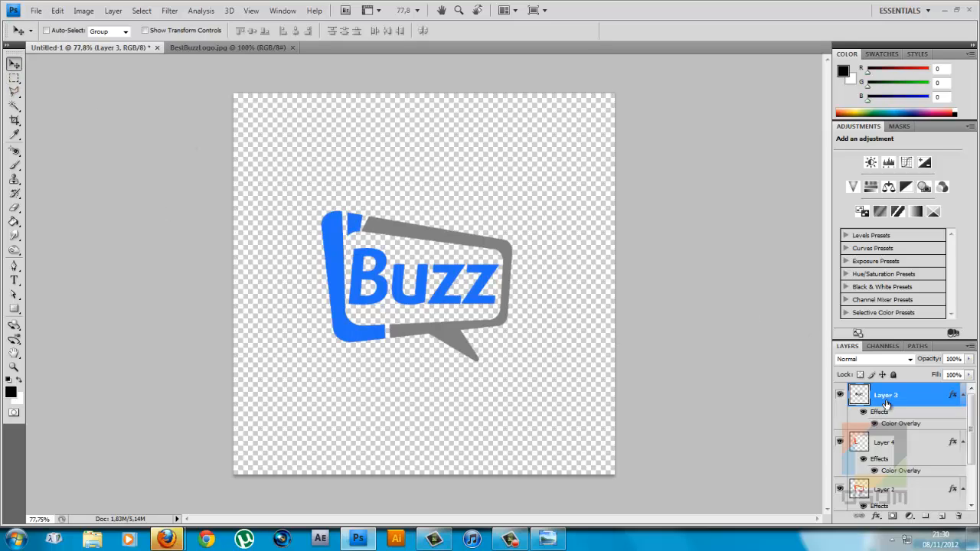
pyautogui.moveTo(974, 435)
pyautogui.mouseDown()
pyautogui.moveTo(975, 481)
pyautogui.moveTo(975, 429)
pyautogui.mouseUp()
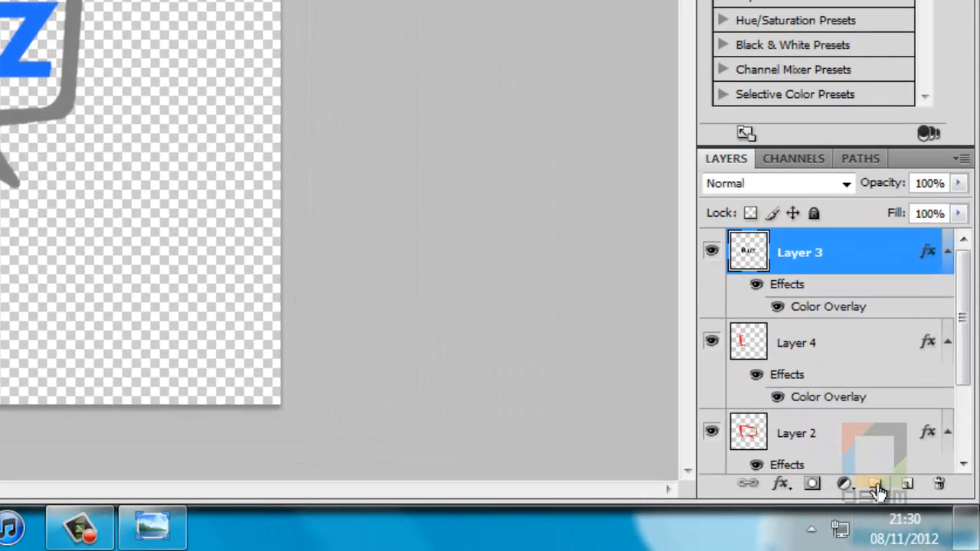
pyautogui.click(878, 487)
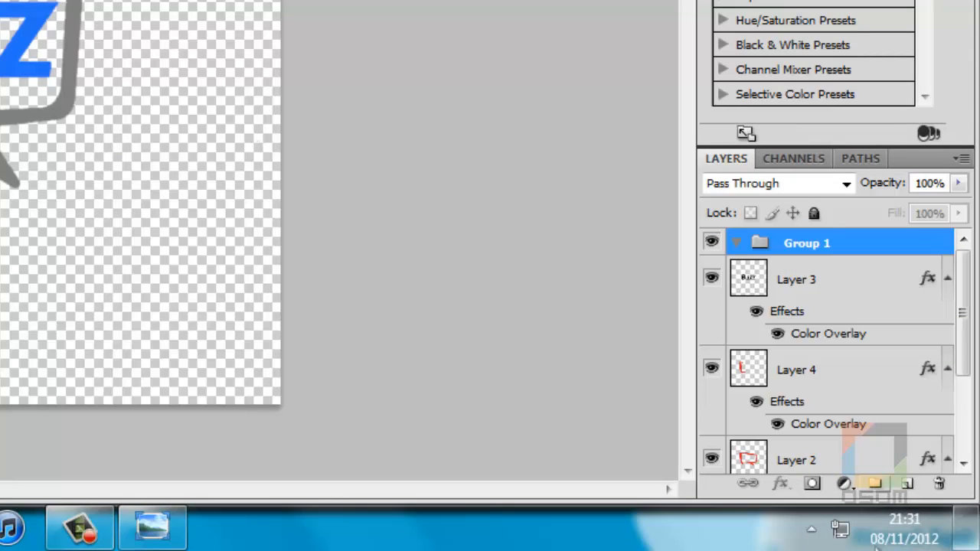
# - Move Layer 3, Layer 4 and Layer 2 together into Group 1
pyautogui.click(787, 283)
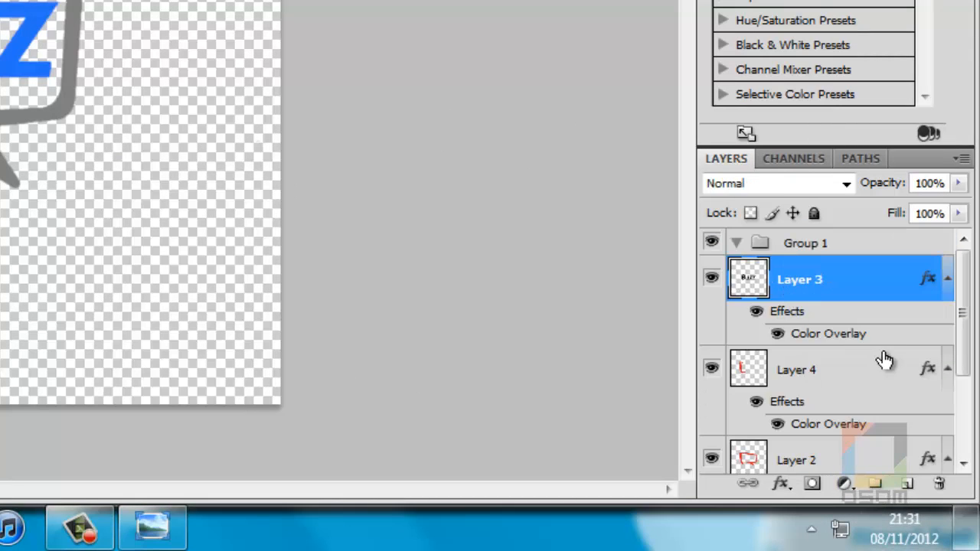
pyautogui.scroll(-1, 811, 358)
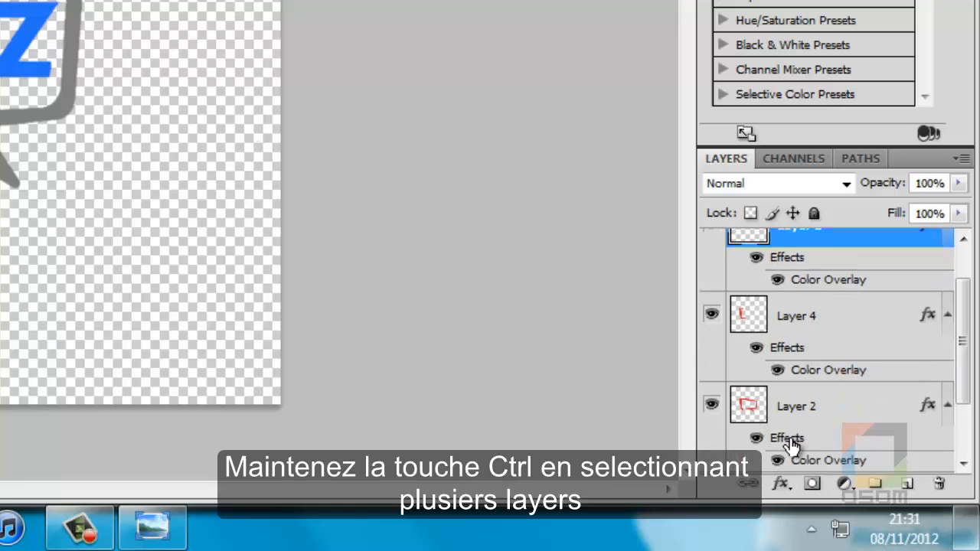
pyautogui.scroll(1, 794, 437)
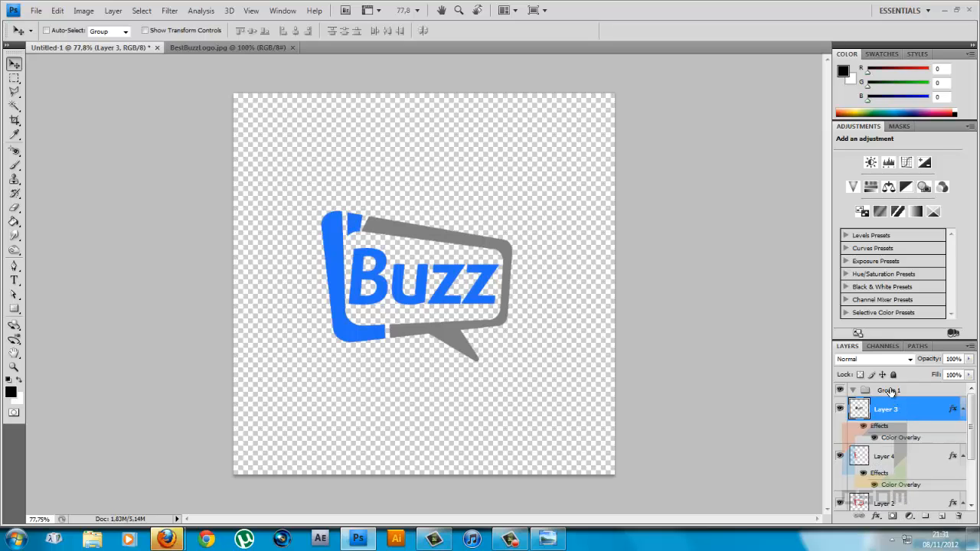
pyautogui.click(890, 391)
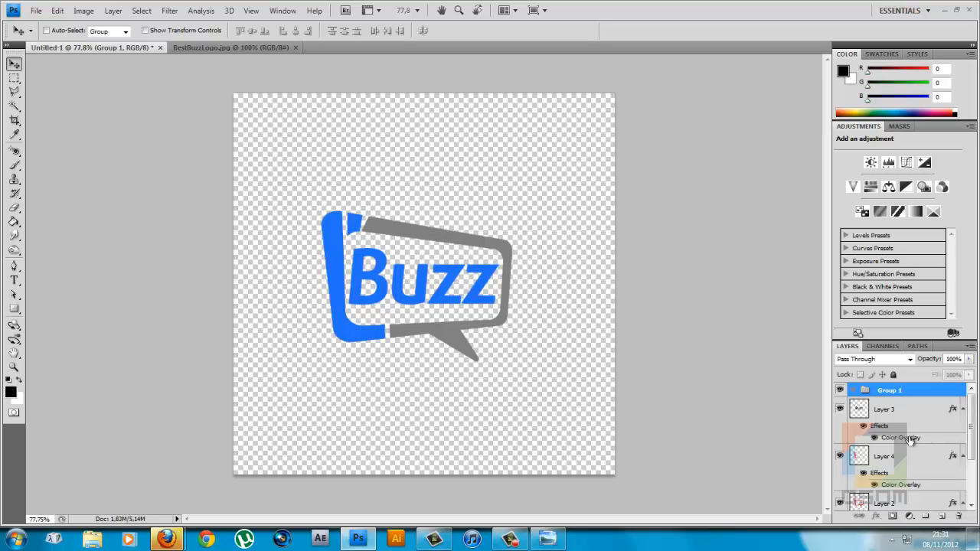
pyautogui.click(901, 414)
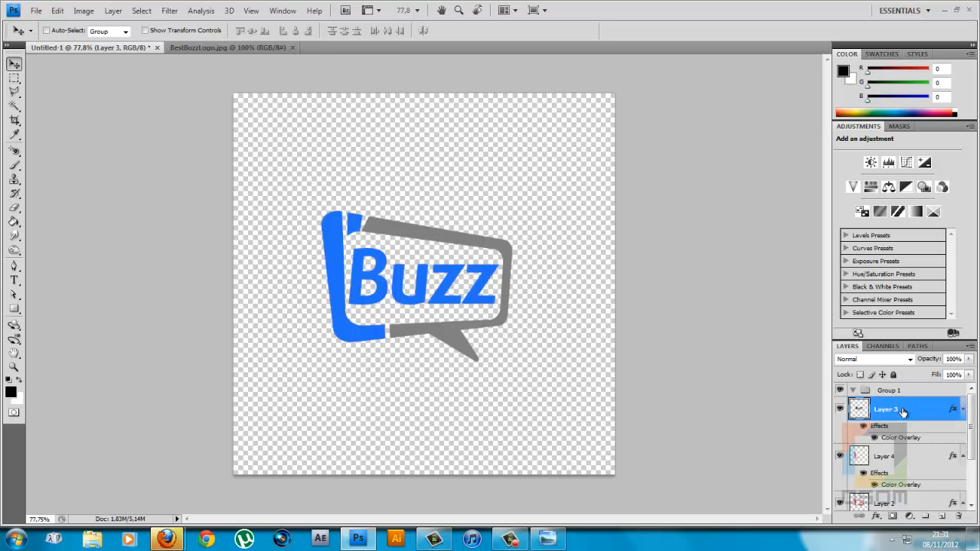
pyautogui.keyDown('shift'); pyautogui.click(891, 462); pyautogui.keyUp('shift')
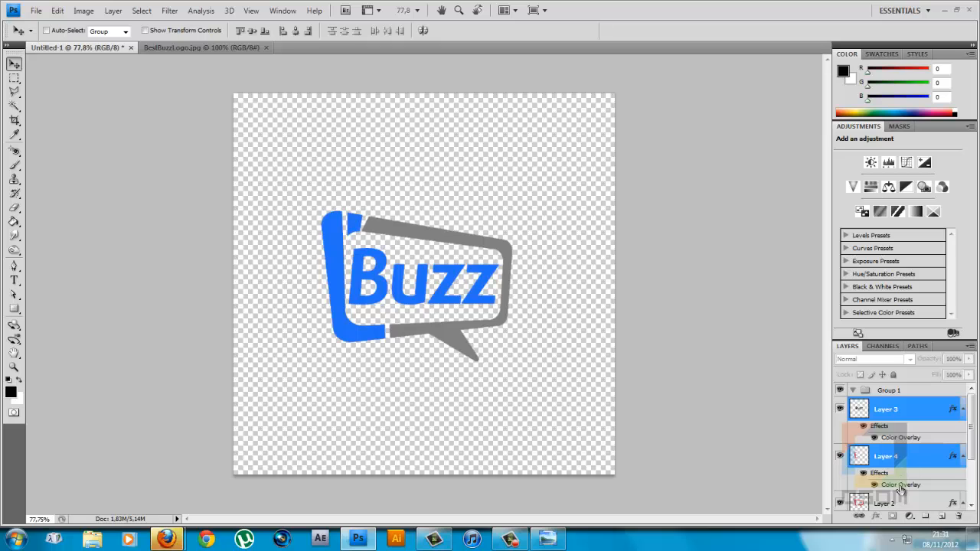
pyautogui.keyDown('shift'); pyautogui.click(892, 505); pyautogui.keyUp('shift')
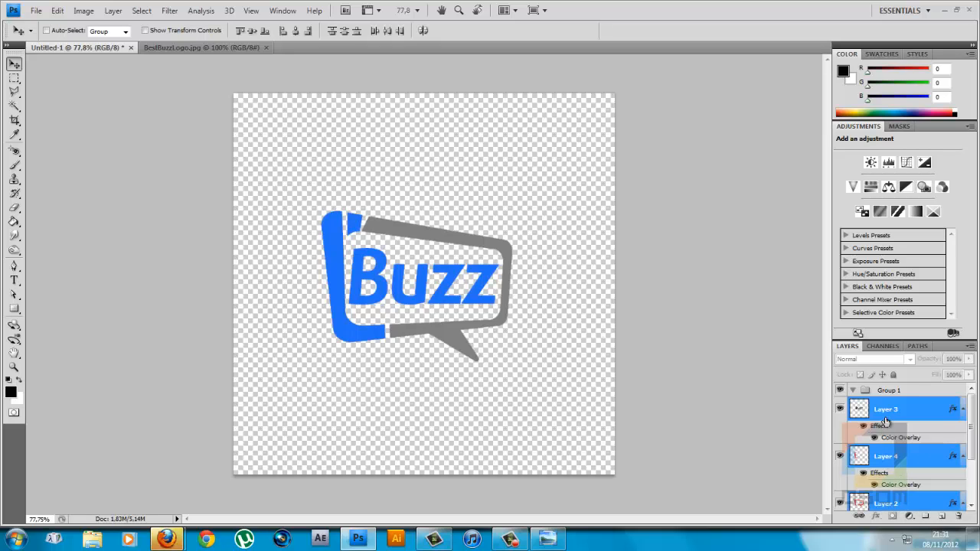
pyautogui.moveTo(887, 418)
pyautogui.mouseDown()
pyautogui.moveTo(886, 393)
pyautogui.moveTo(889, 401)
pyautogui.mouseUp()
# - Rename Group 1 as LOGO UNI and collapse the group
pyautogui.click(890, 392)
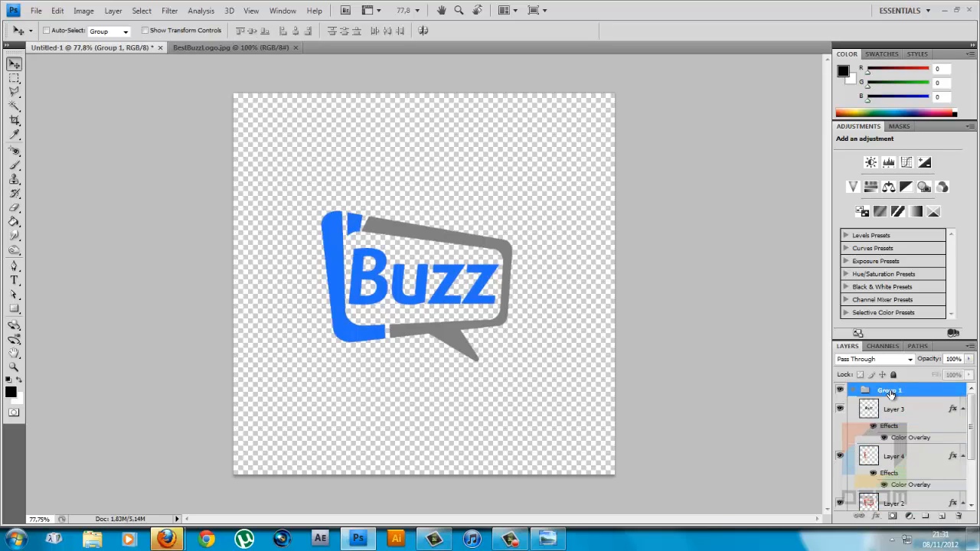
pyautogui.doubleClick(891, 392)
pyautogui.write('LOGO')
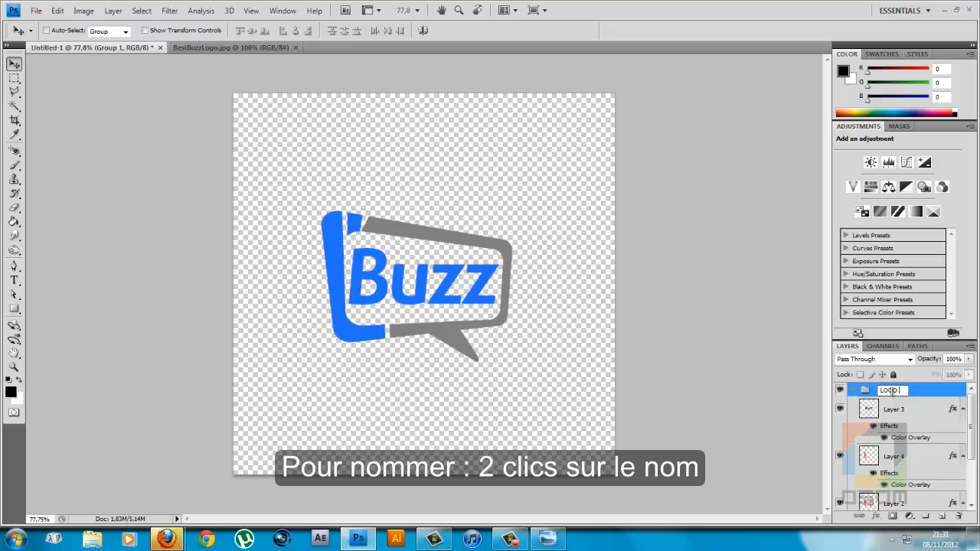
pyautogui.write(' UNI')
pyautogui.click(858, 391)
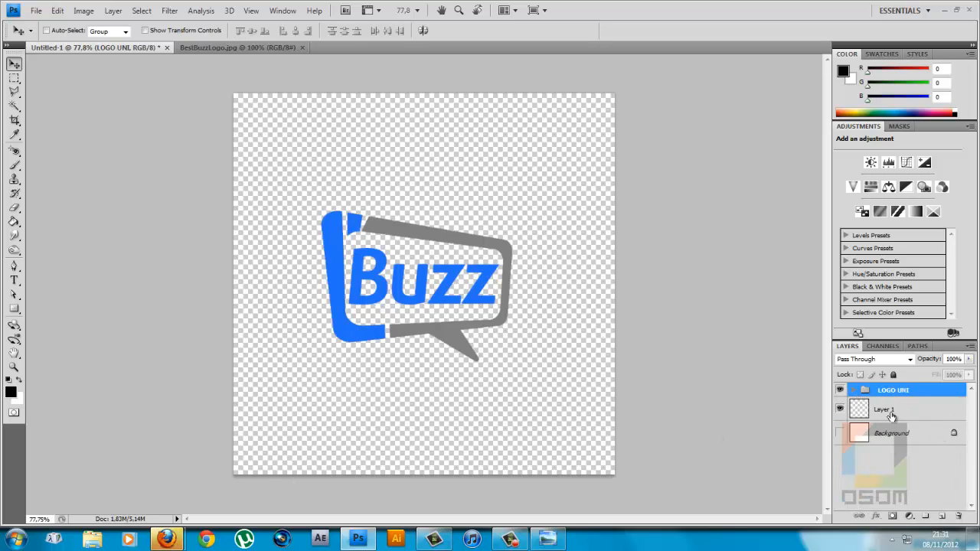
# - Move the whole LOGO UNI group slightly on the canvas
pyautogui.click(892, 414)
pyautogui.click(893, 394)
pyautogui.moveTo(297, 237); pyautogui.dragTo(343, 245)
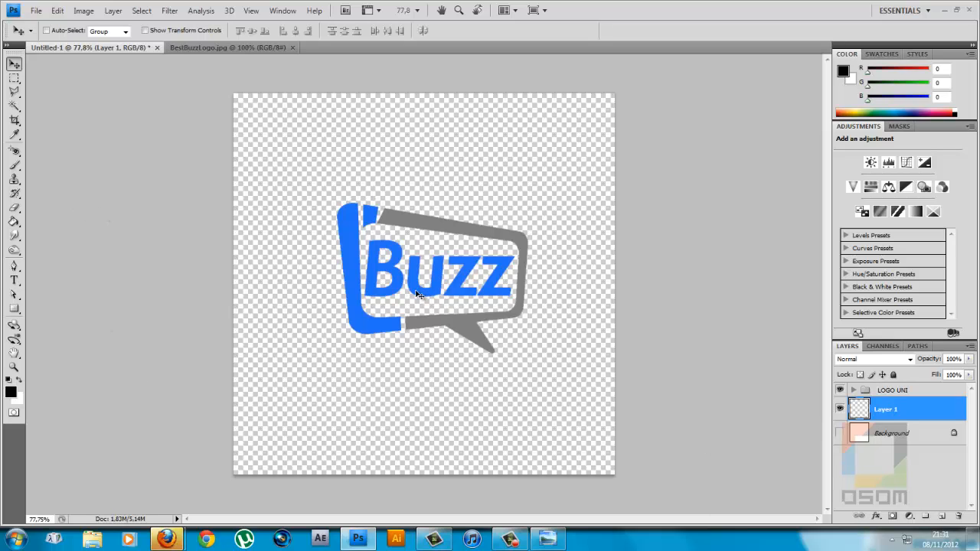
# - Show the Background layer and duplicate it as Background copy in the same document
pyautogui.click(840, 433)
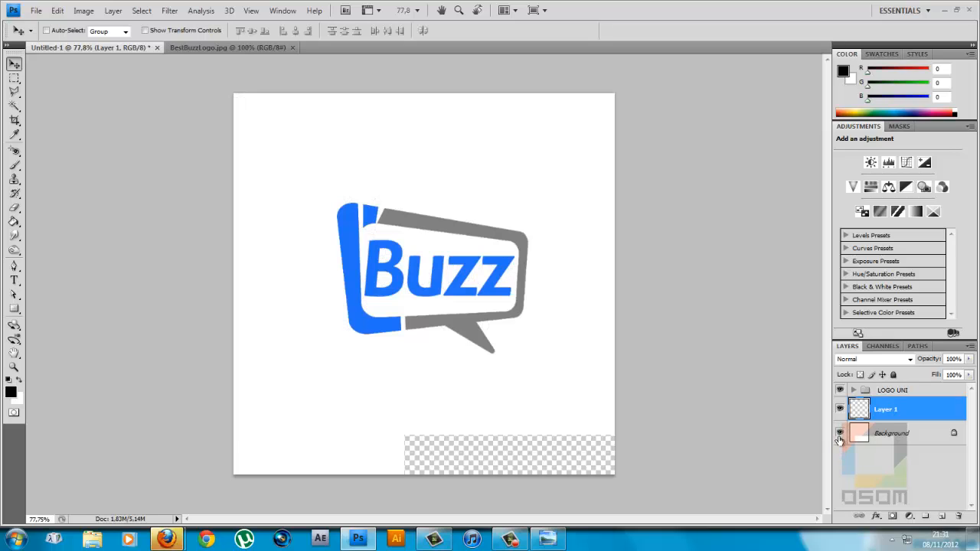
pyautogui.click(882, 436)
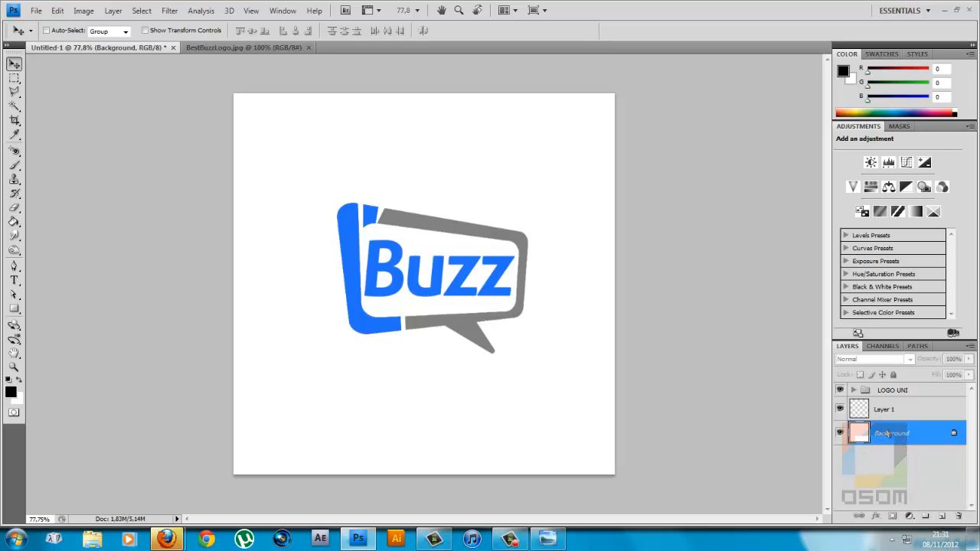
pyautogui.rightClick(889, 433)
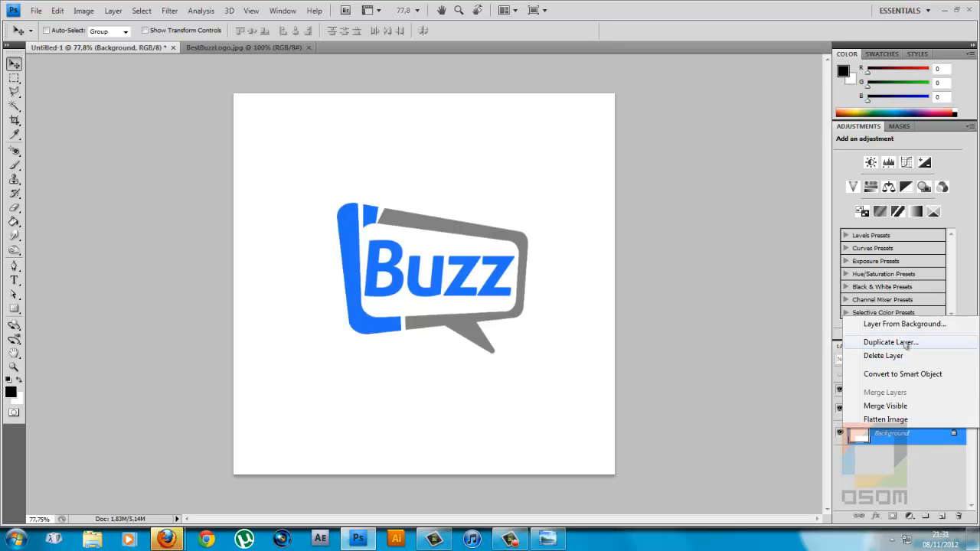
pyautogui.click(890, 343)
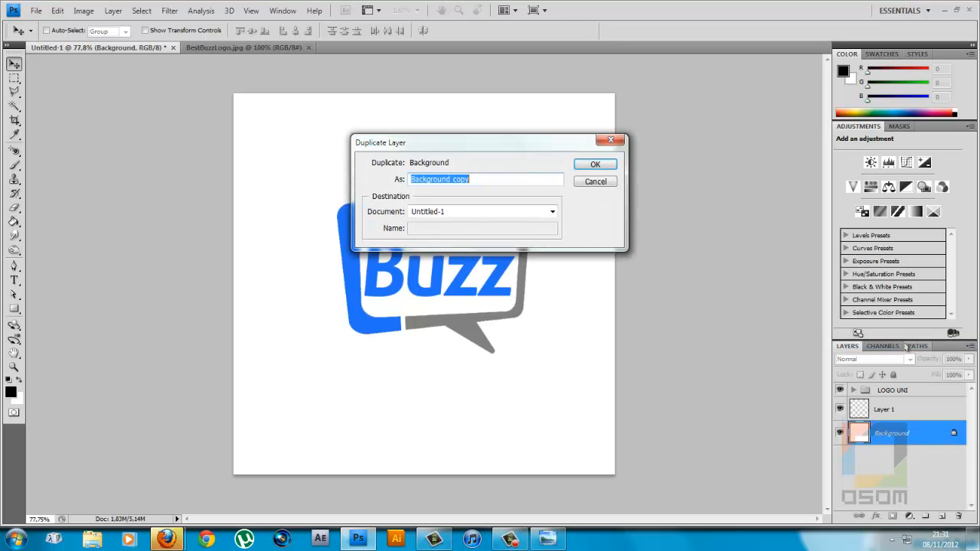
pyautogui.click(604, 167)
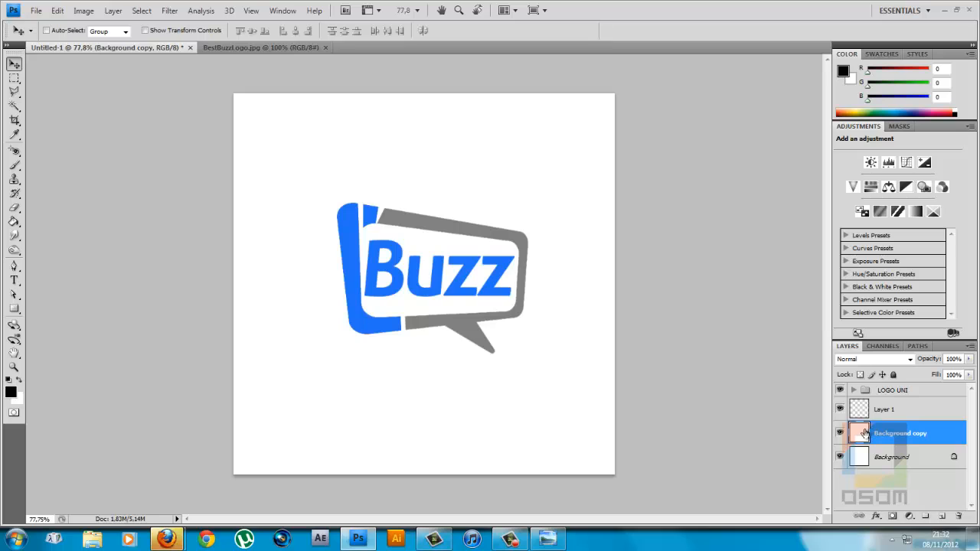
# - Add a Gradient Overlay to Background copy and set the gradient's black starting stop to white #ffffff
pyautogui.click(876, 518)
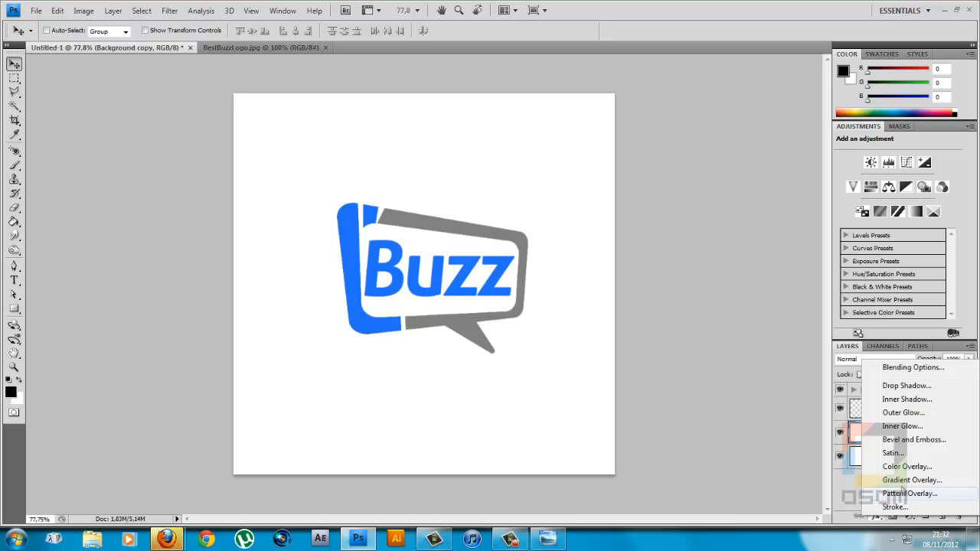
pyautogui.click(907, 481)
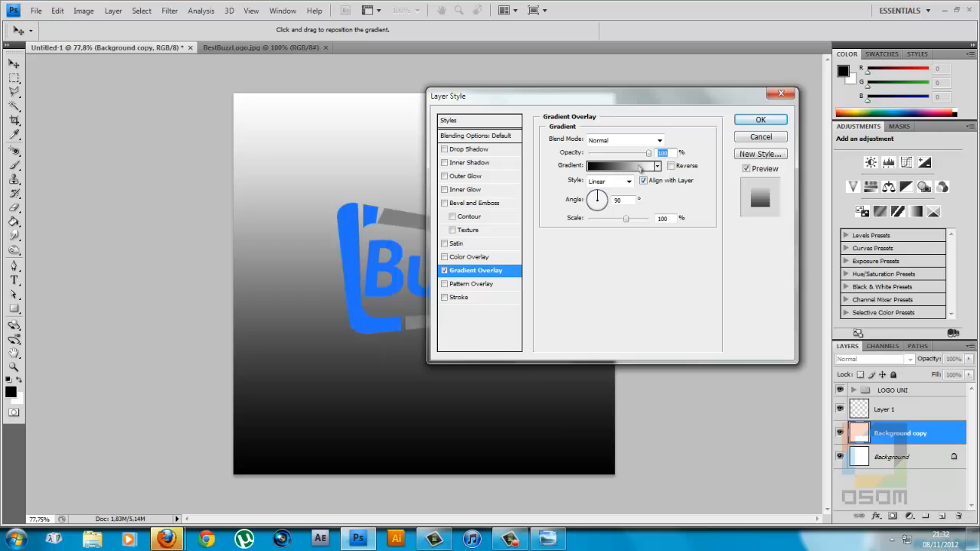
pyautogui.click(640, 167)
pyautogui.click(704, 335)
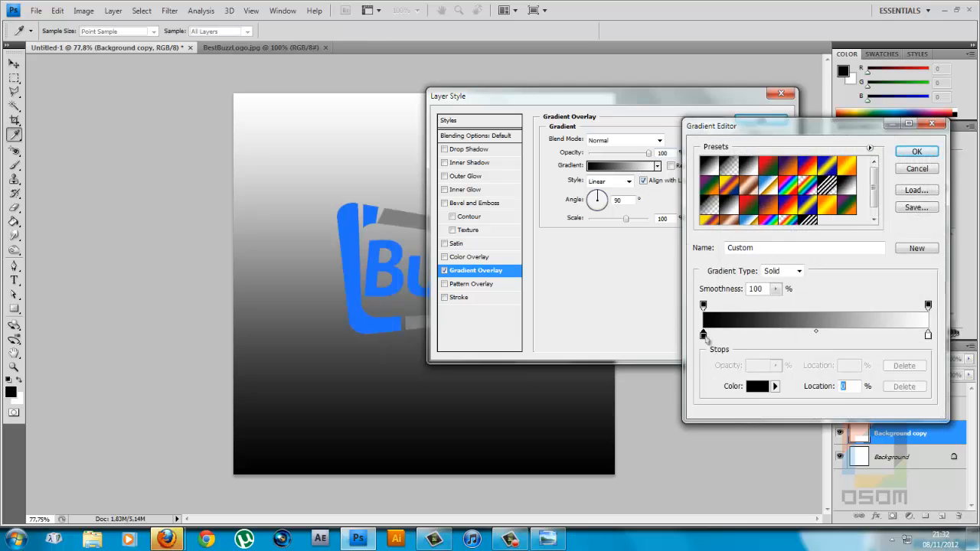
pyautogui.doubleClick(704, 337)
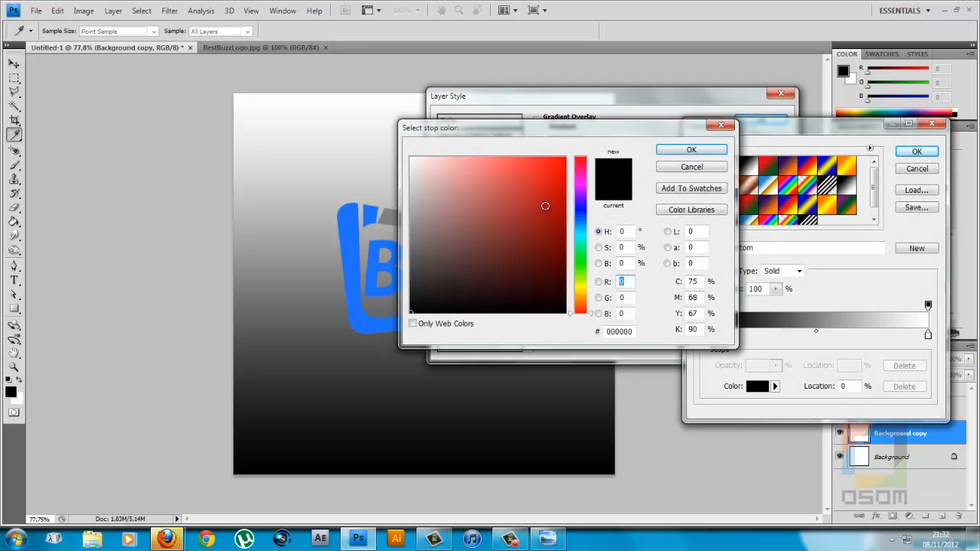
pyautogui.moveTo(546, 206); pyautogui.dragTo(403, 144)
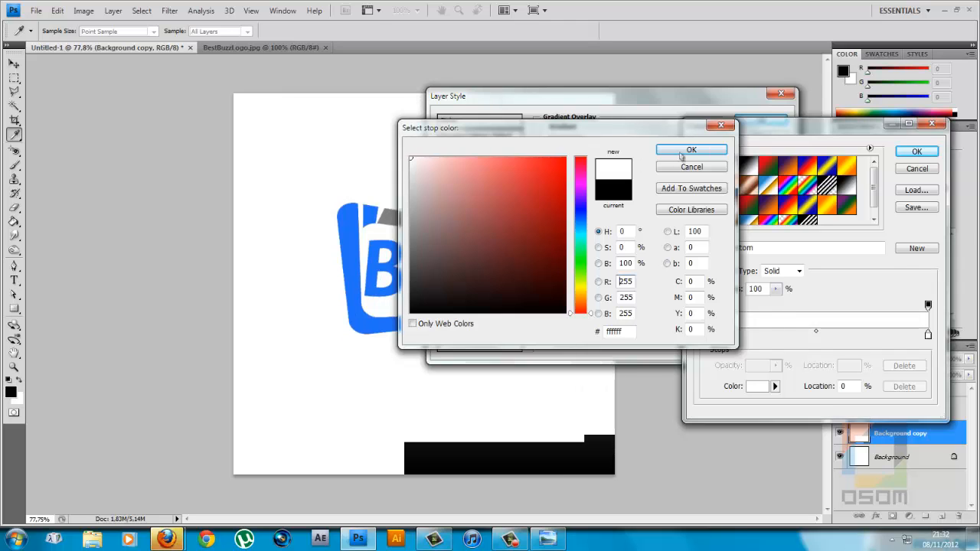
pyautogui.click(680, 153)
# - Set the gradient's end stop at 100% to pale yellow #fffbb6 and accept the gradient
pyautogui.doubleClick(928, 334)
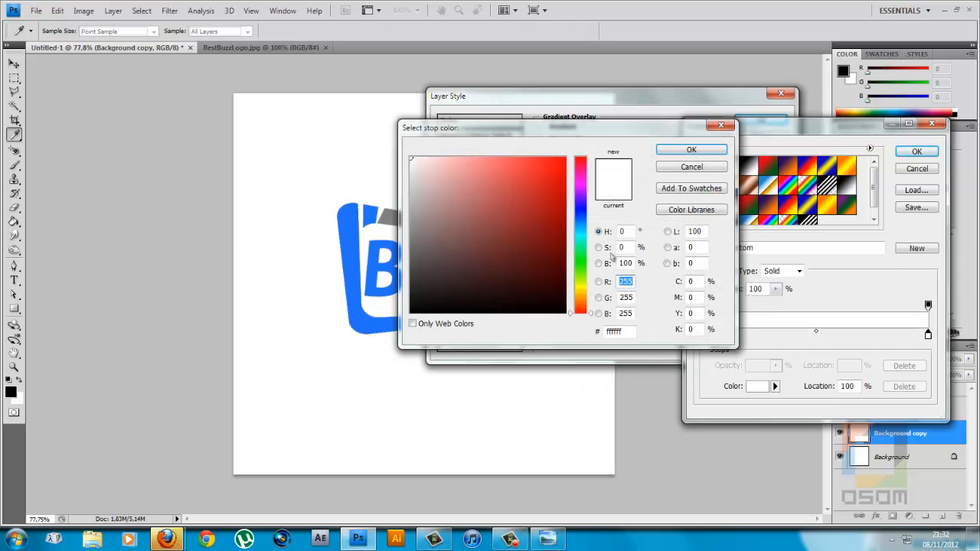
pyautogui.moveTo(582, 270); pyautogui.dragTo(584, 289)
pyautogui.moveTo(521, 191); pyautogui.dragTo(456, 147)
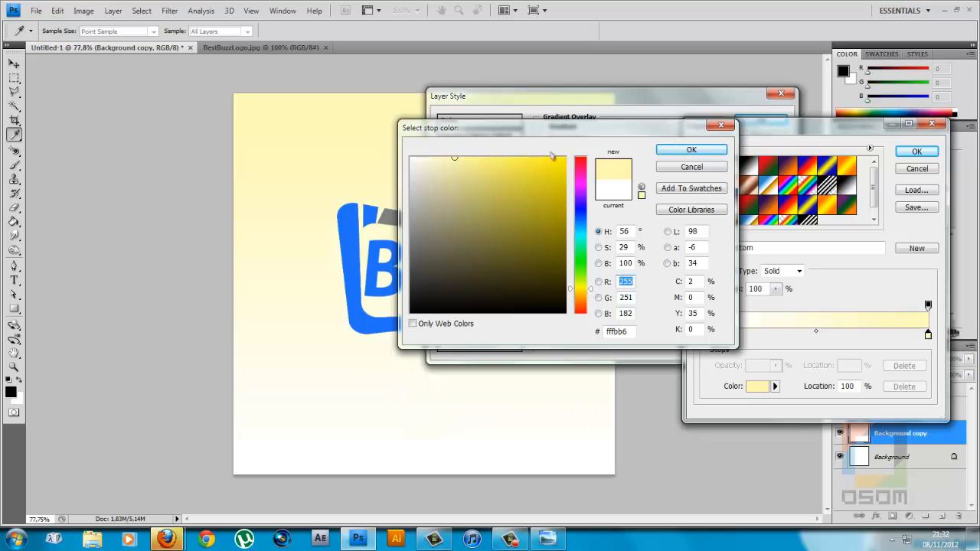
pyautogui.click(692, 151)
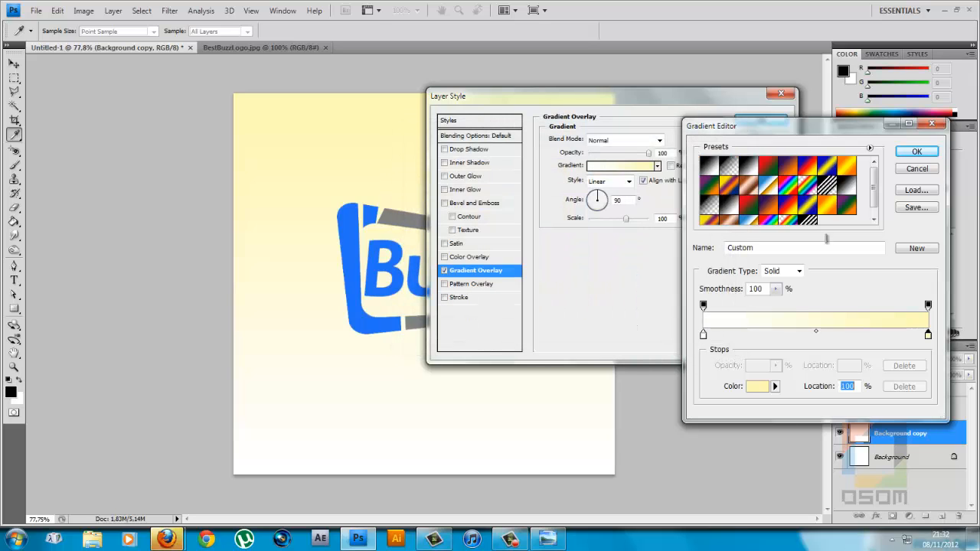
pyautogui.click(919, 154)
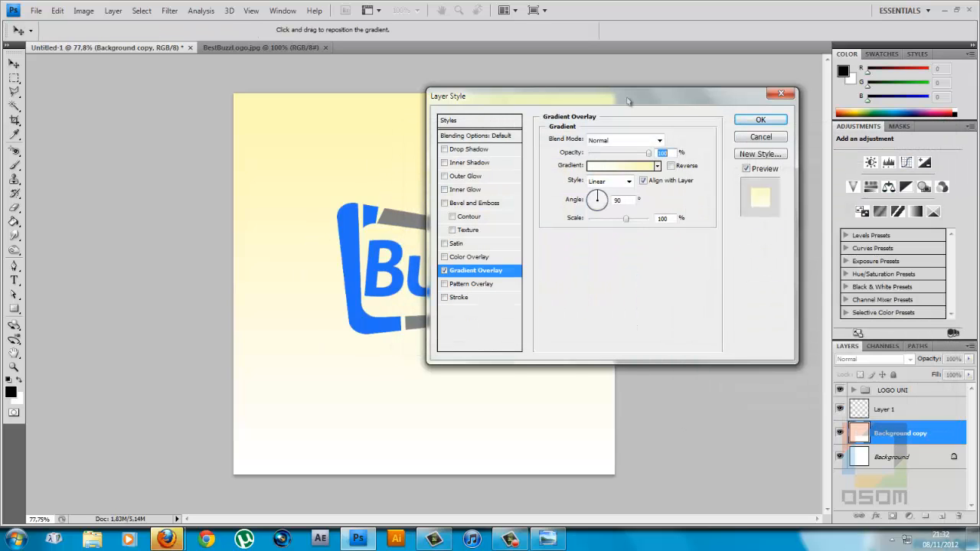
# - Set the Gradient Overlay style to Radial with a scale of 150% and apply the layer style
pyautogui.moveTo(628, 100); pyautogui.dragTo(739, 168)
pyautogui.click(741, 249)
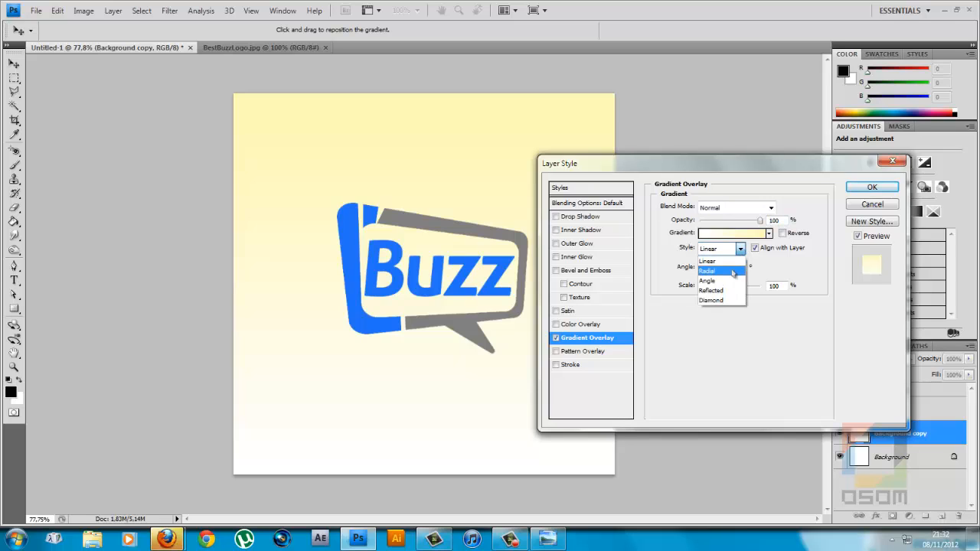
pyautogui.click(742, 253)
pyautogui.click(742, 253)
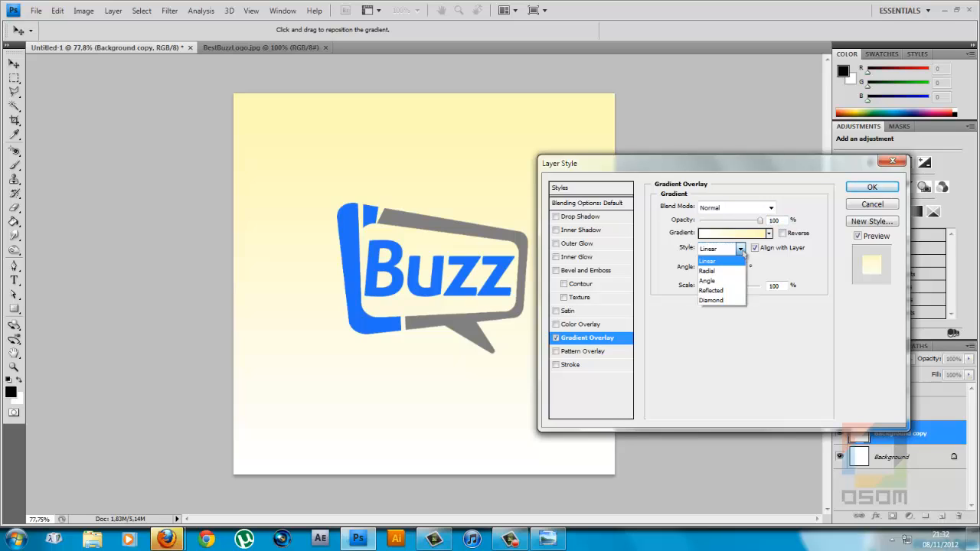
pyautogui.click(732, 273)
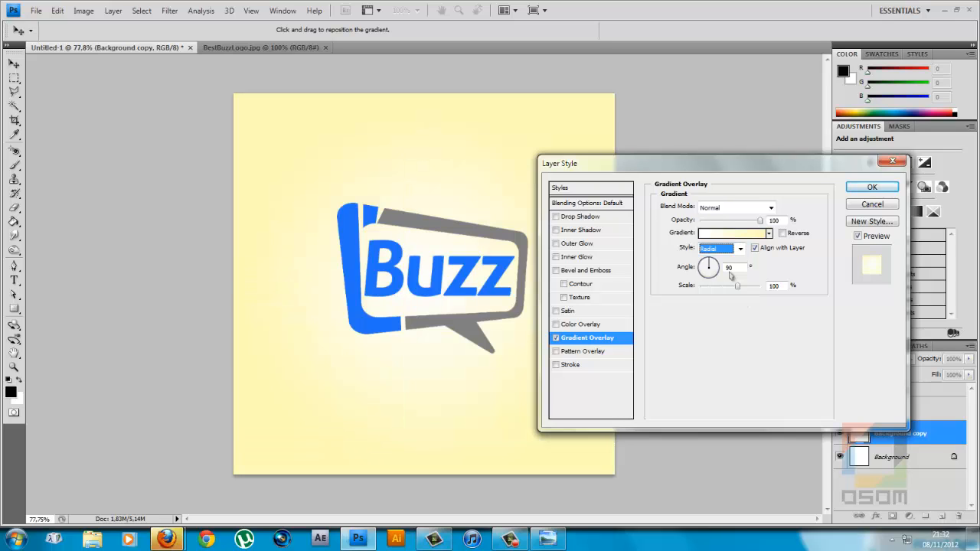
pyautogui.moveTo(739, 288); pyautogui.dragTo(766, 286)
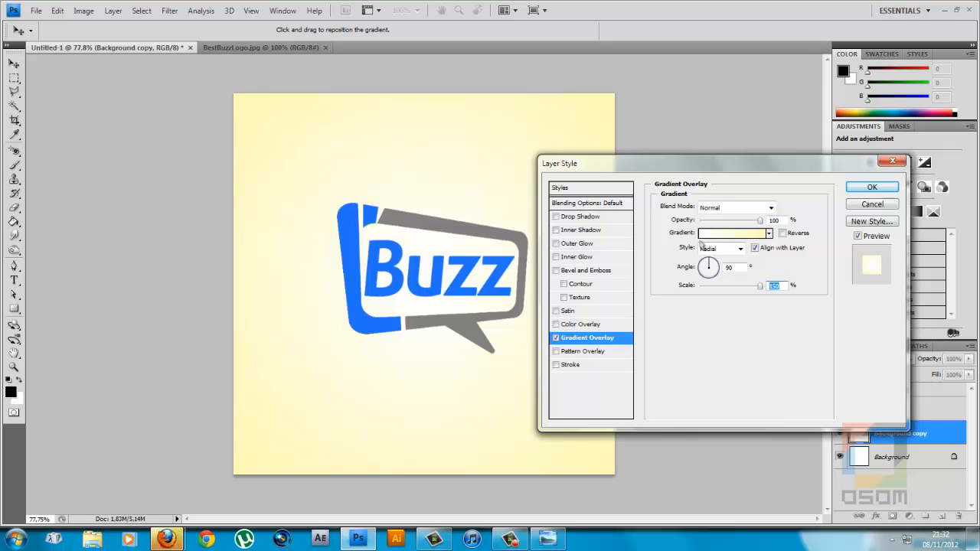
pyautogui.click(863, 190)
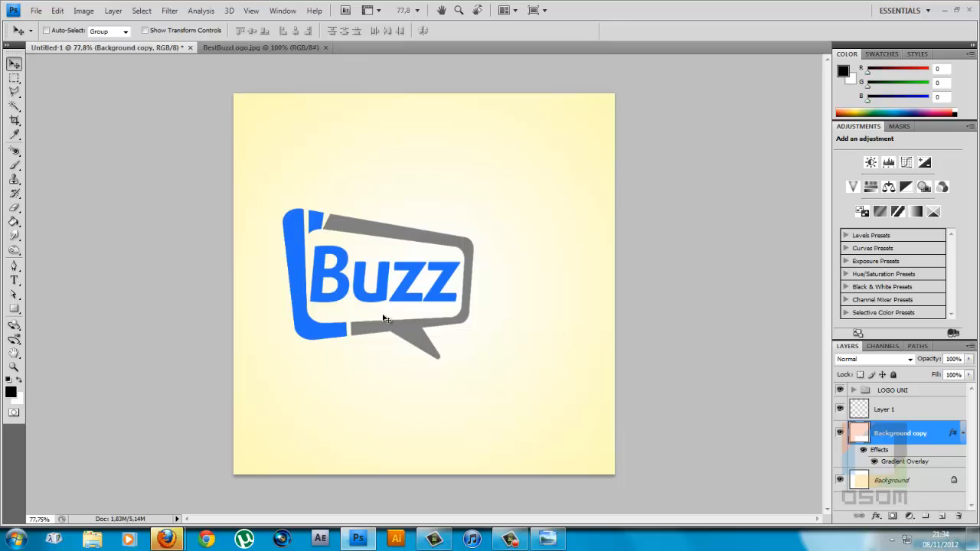
# - Move the LOGO UNI group to the centre of the canvas
pyautogui.click(896, 392)
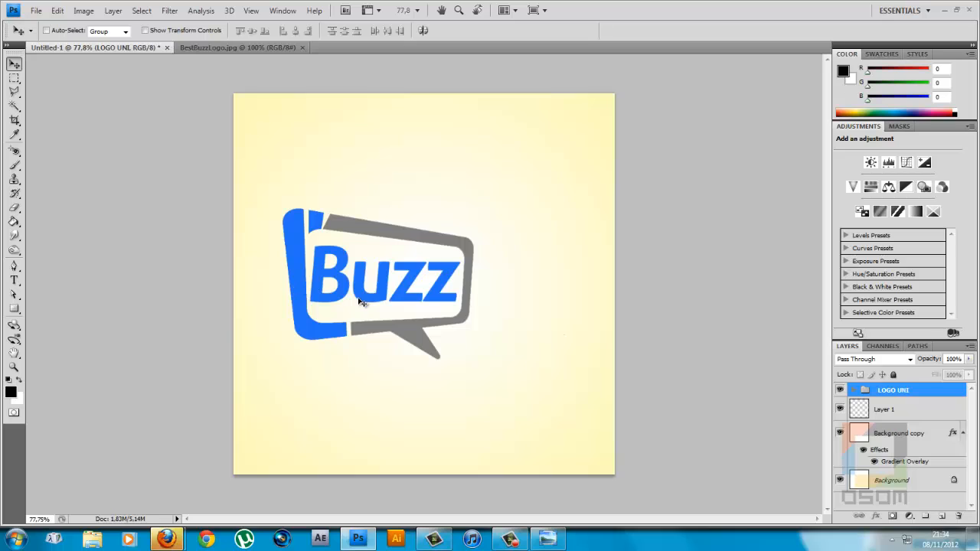
pyautogui.moveTo(386, 299); pyautogui.dragTo(425, 299)
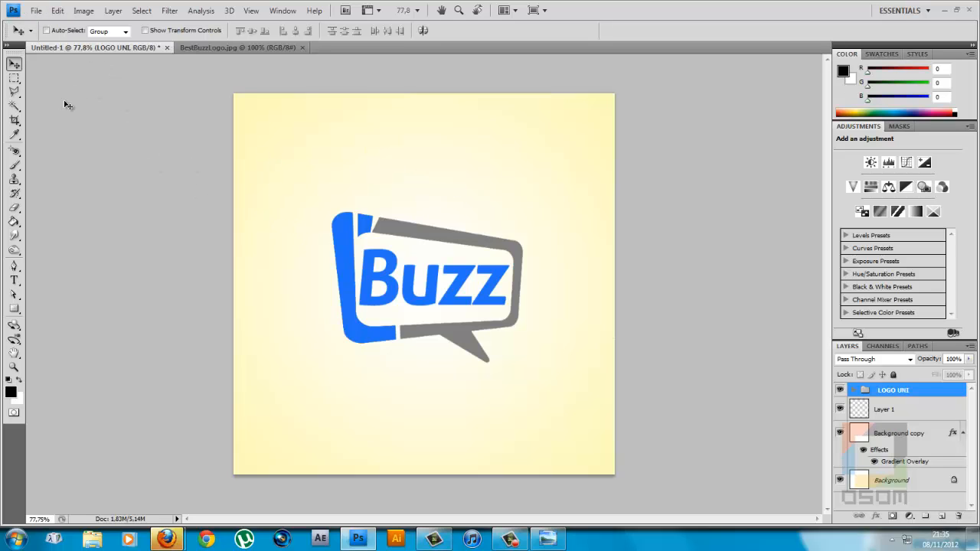
# - Start saving the document under a new name and create a Tuto folder on the Desktop as its destination
pyautogui.click(36, 10)
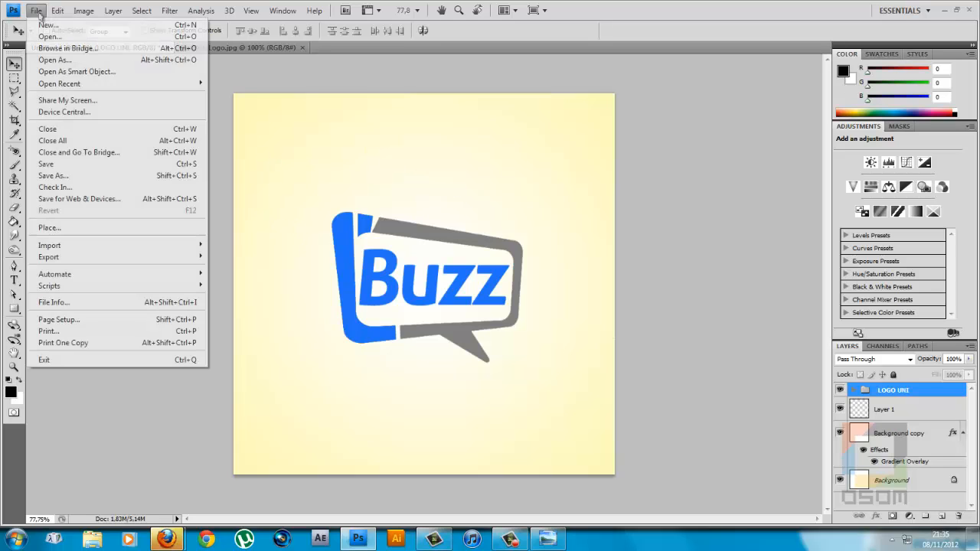
pyautogui.click(84, 179)
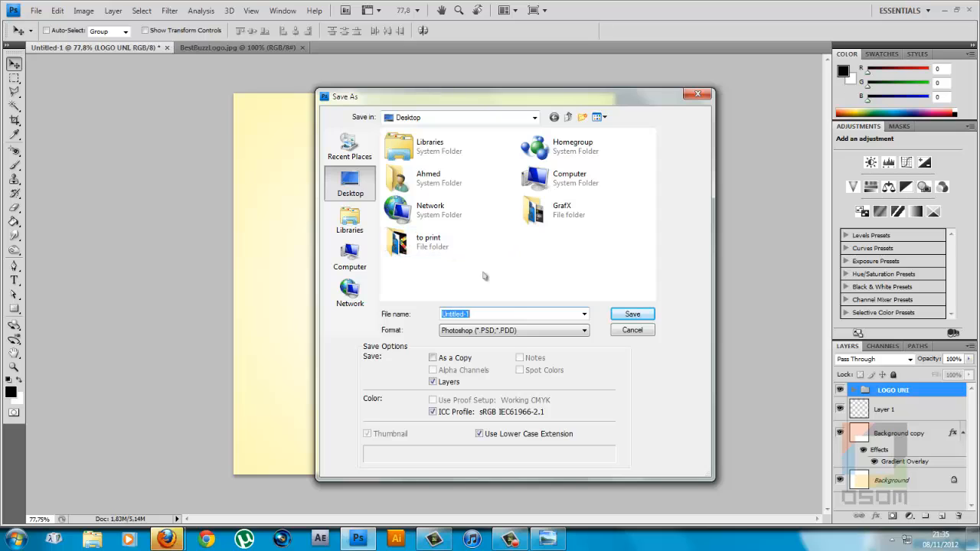
pyautogui.rightClick(516, 268)
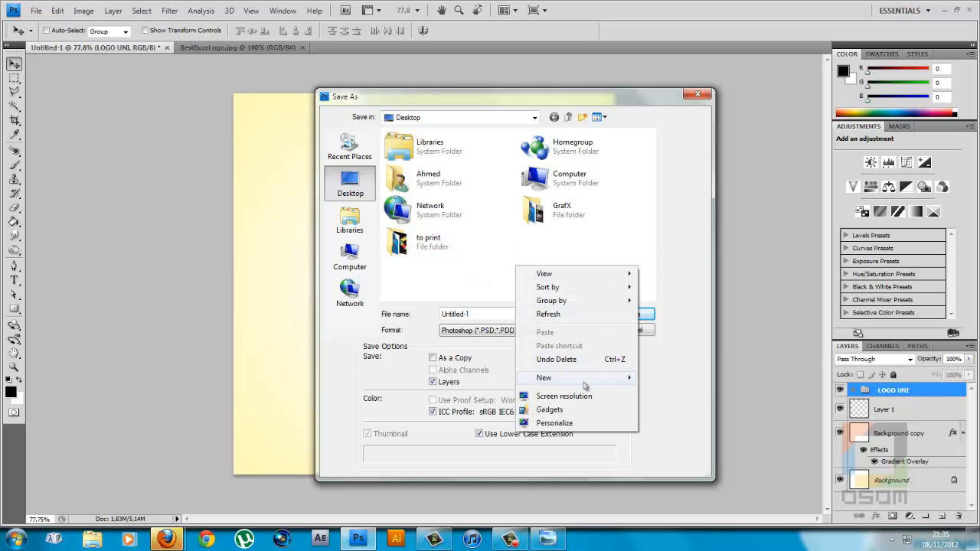
pyautogui.moveTo(587, 386)
pyautogui.click(663, 379)
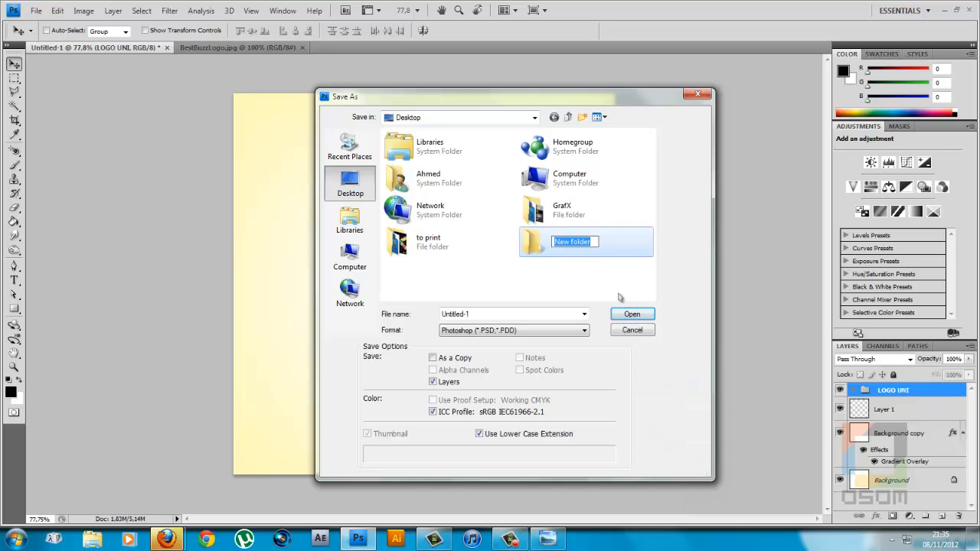
pyautogui.write('Tuto')
pyautogui.press('Return')
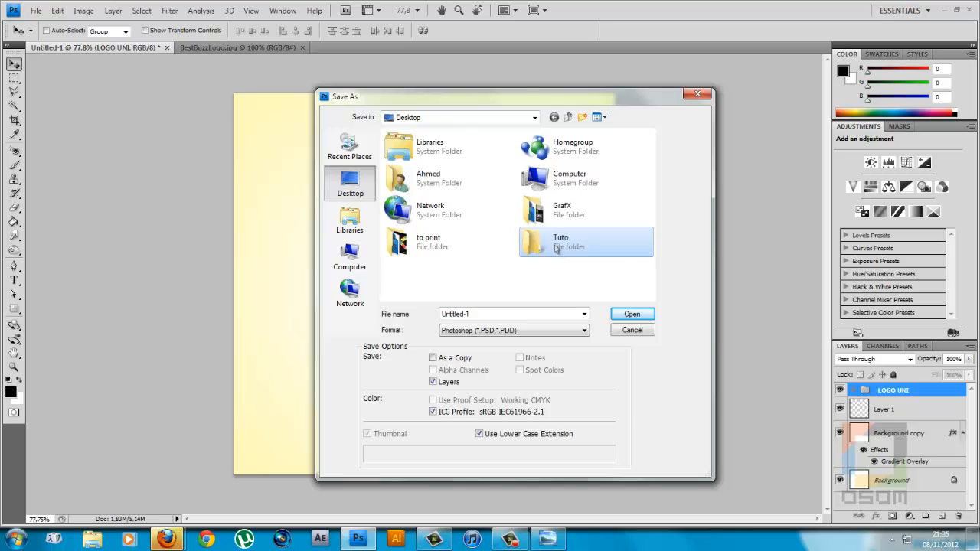
pyautogui.doubleClick(557, 244)
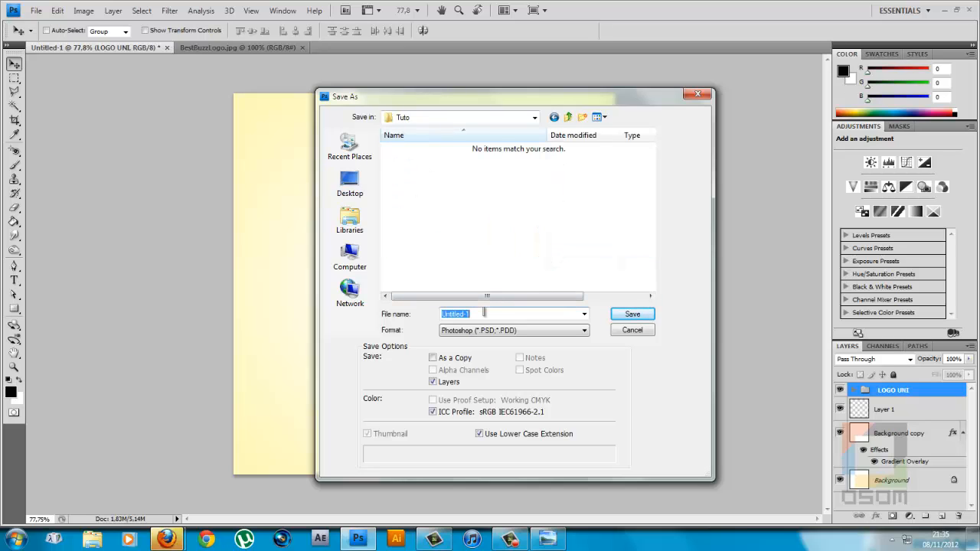
# - Save the document as Buzz in Photoshop format with Maximize compatibility on
pyautogui.write('Buzz')
pyautogui.click(628, 319)
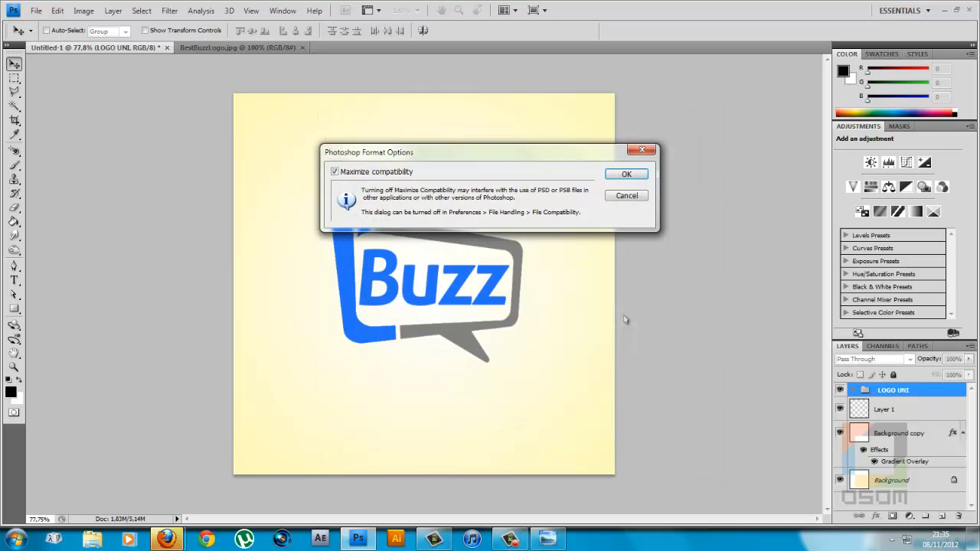
pyautogui.click(627, 175)
# - Save a JPEG copy of the logo as Buzz.jpg in the Tuto folder, using the Progressive format option
pyautogui.click(36, 11)
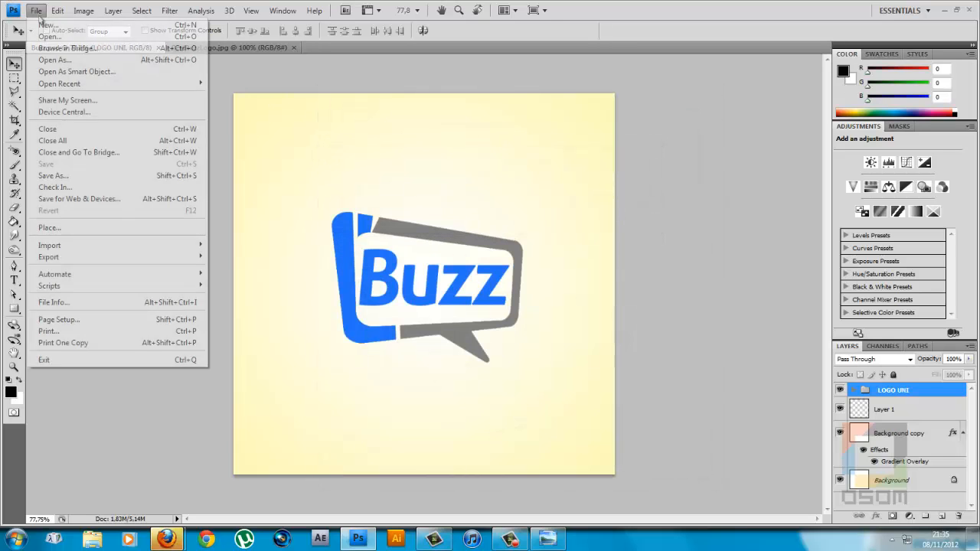
pyautogui.click(53, 175)
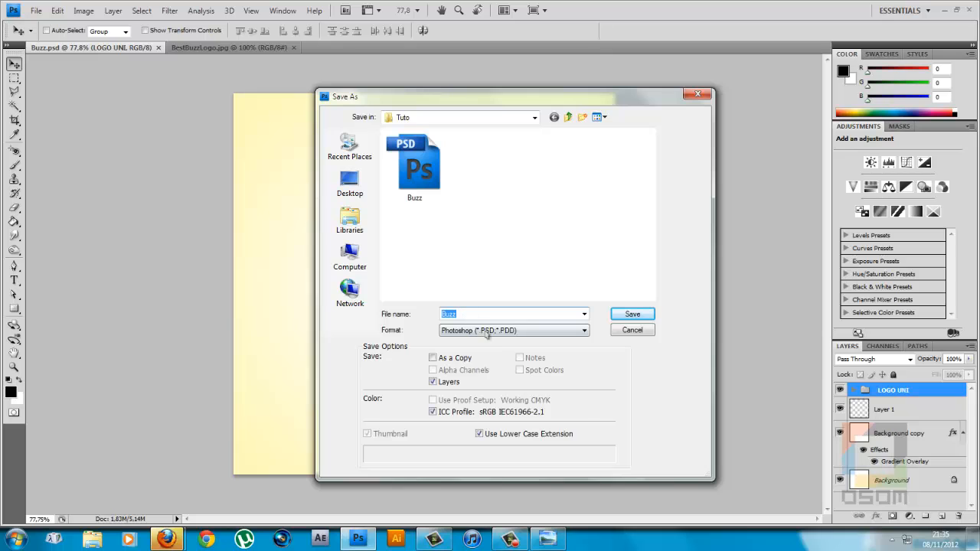
pyautogui.click(487, 335)
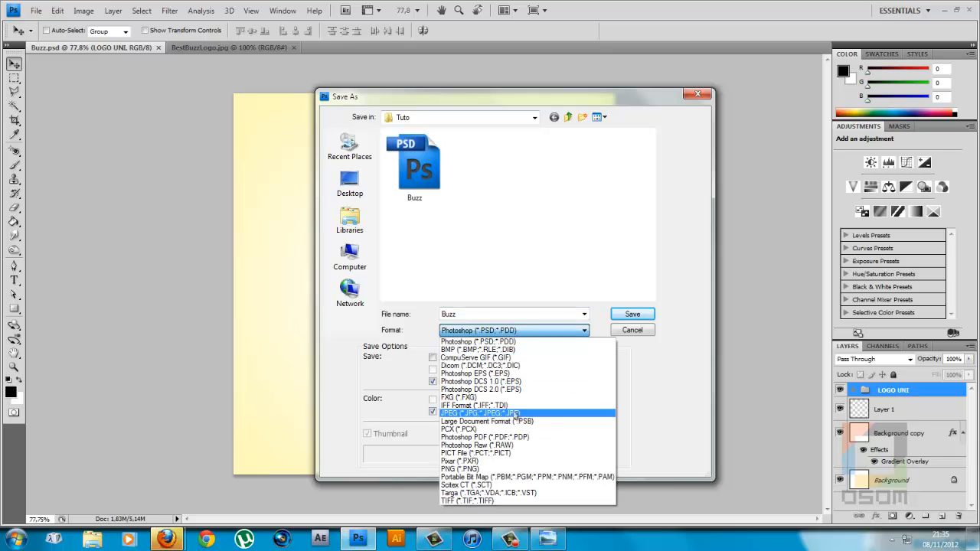
pyautogui.click(504, 413)
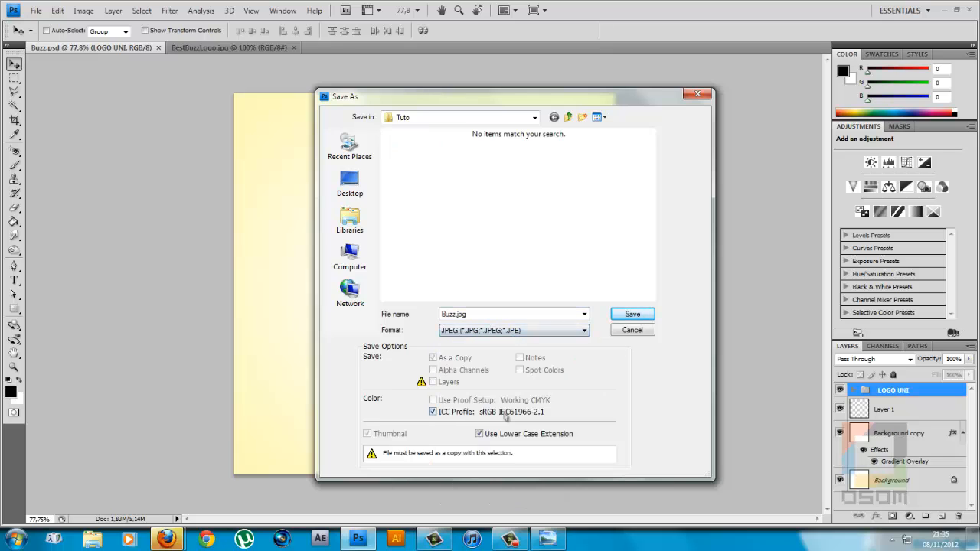
pyautogui.click(633, 316)
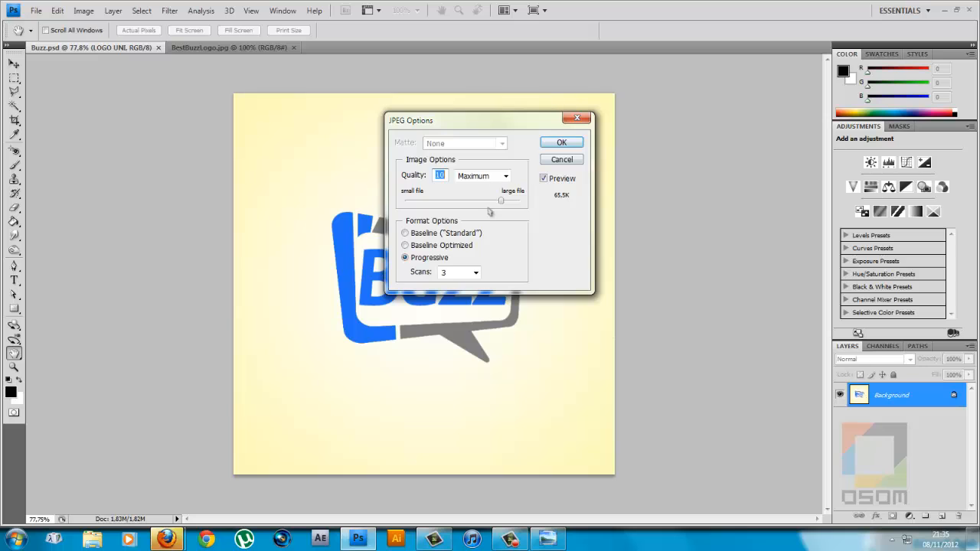
pyautogui.moveTo(504, 205)
pyautogui.mouseDown()
pyautogui.moveTo(475, 206)
pyautogui.moveTo(502, 211)
pyautogui.mouseUp()
pyautogui.click(547, 144)
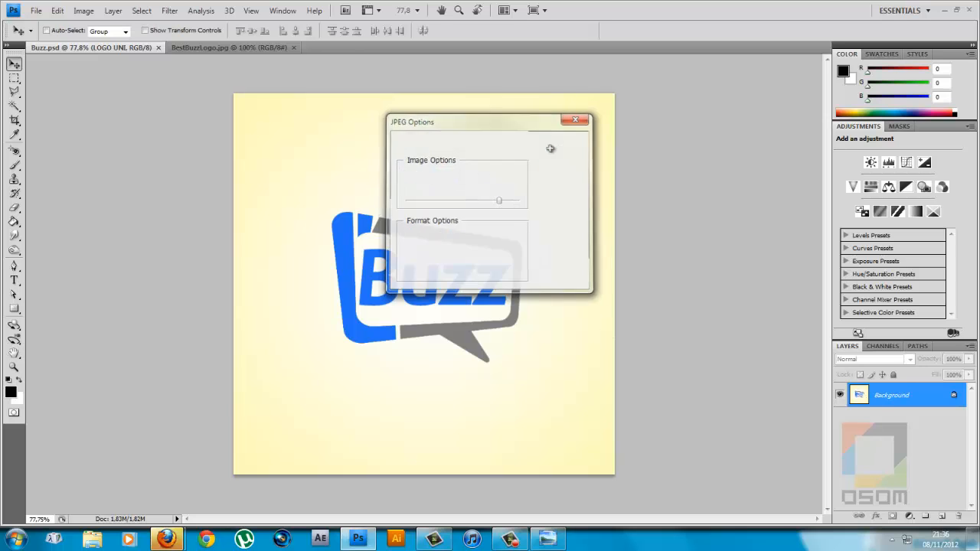
# - Switch to the Windows desktop, place the Tuto folder just above the Buzz logo image and open it
pyautogui.click(943, 10)
pyautogui.click(925, 7)
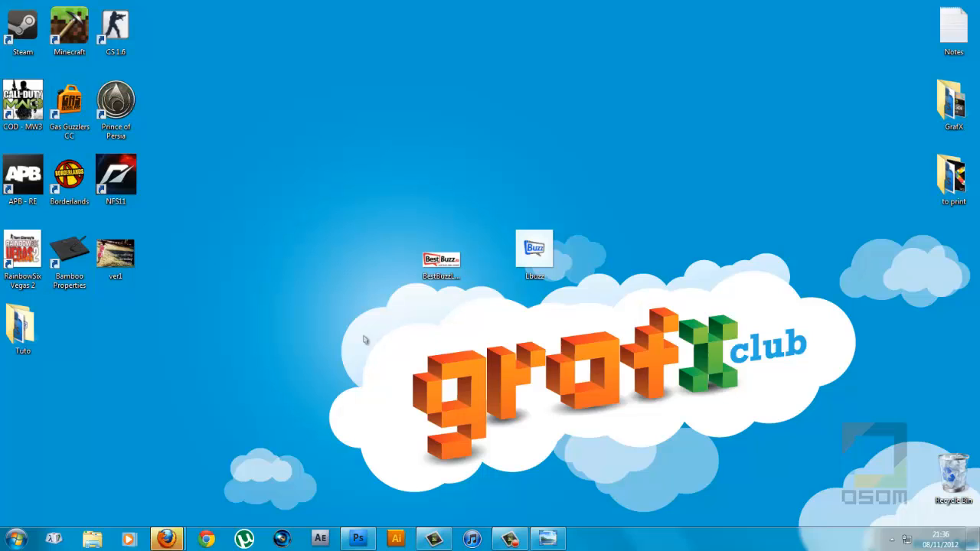
pyautogui.moveTo(22, 328); pyautogui.dragTo(526, 186)
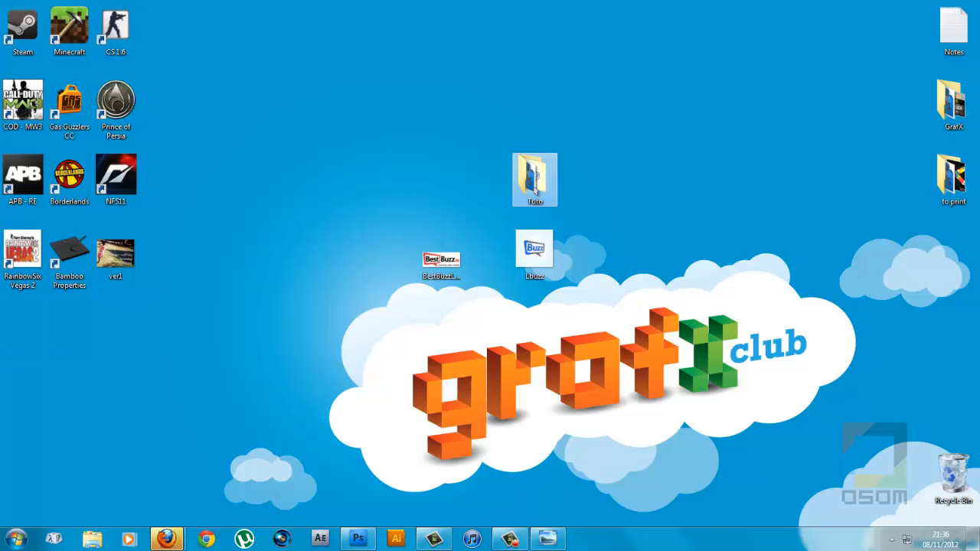
pyautogui.doubleClick(536, 184)
pyautogui.moveTo(516, 72); pyautogui.dragTo(536, 53)
# - Inspect the saved Buzz PSD and JPEG files and view the JPEG in a restored Windows Photo Viewer window
pyautogui.click(565, 139)
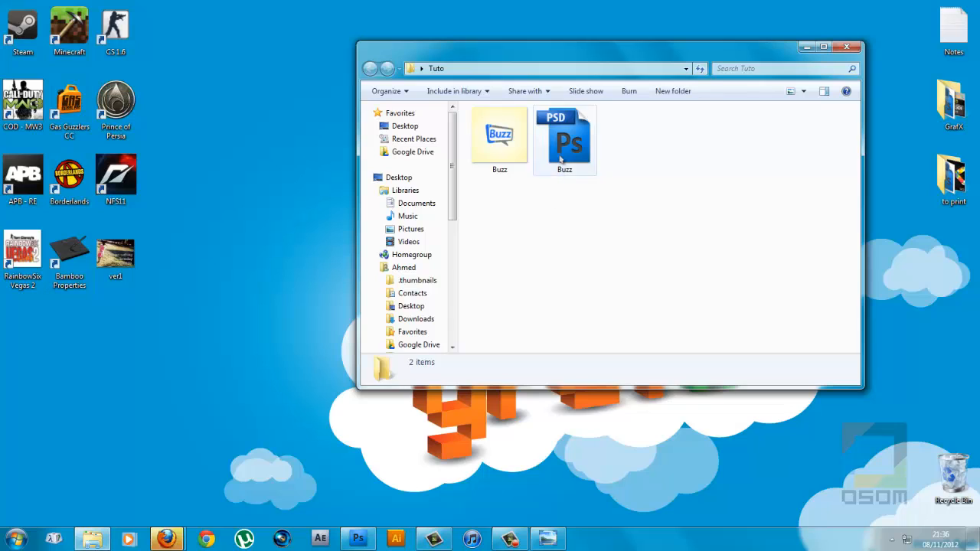
pyautogui.click(500, 158)
pyautogui.click(564, 258)
pyautogui.click(564, 139)
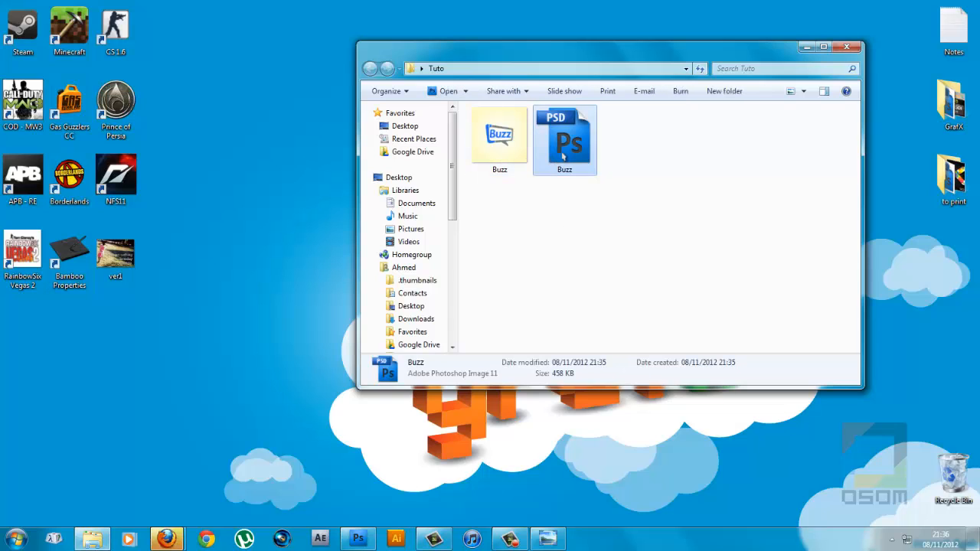
pyautogui.click(485, 158)
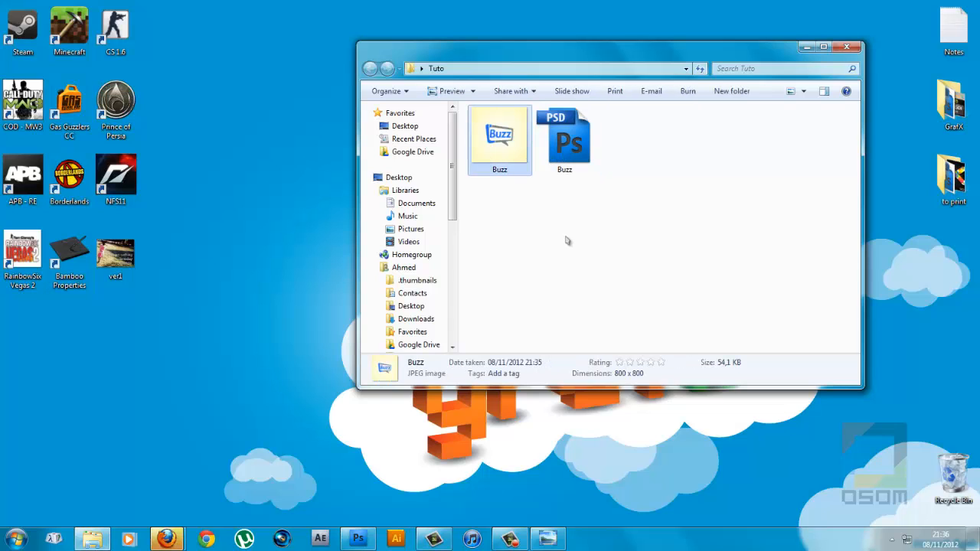
pyautogui.doubleClick(497, 147)
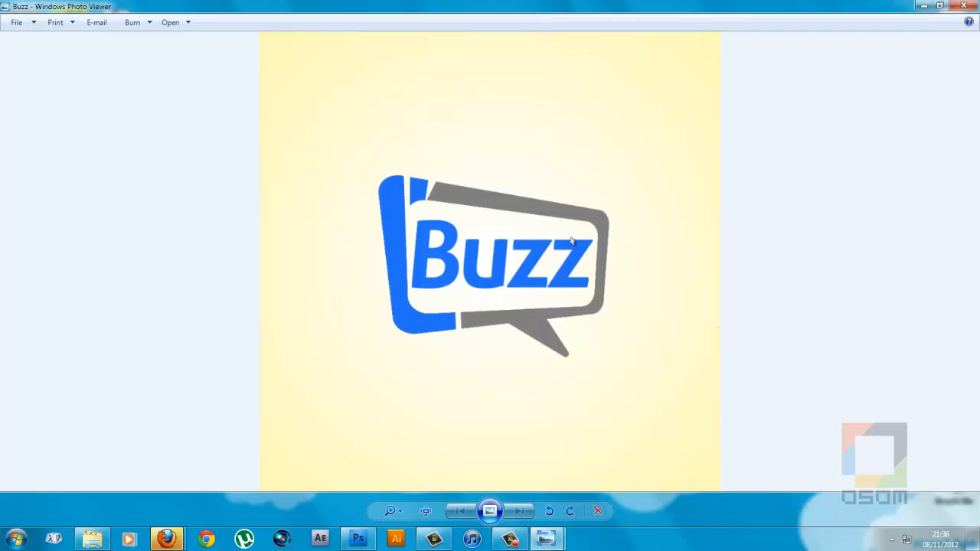
pyautogui.moveTo(582, 13); pyautogui.dragTo(709, 133)
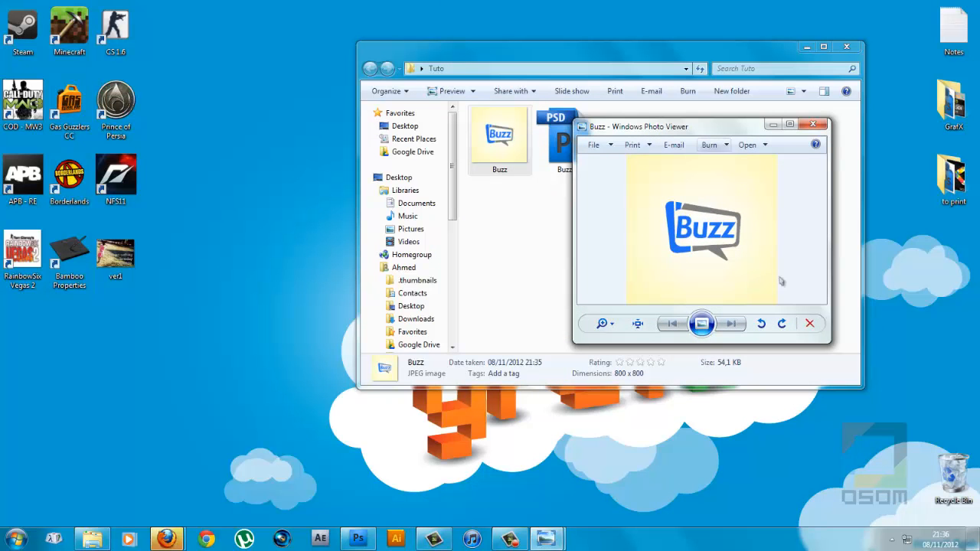